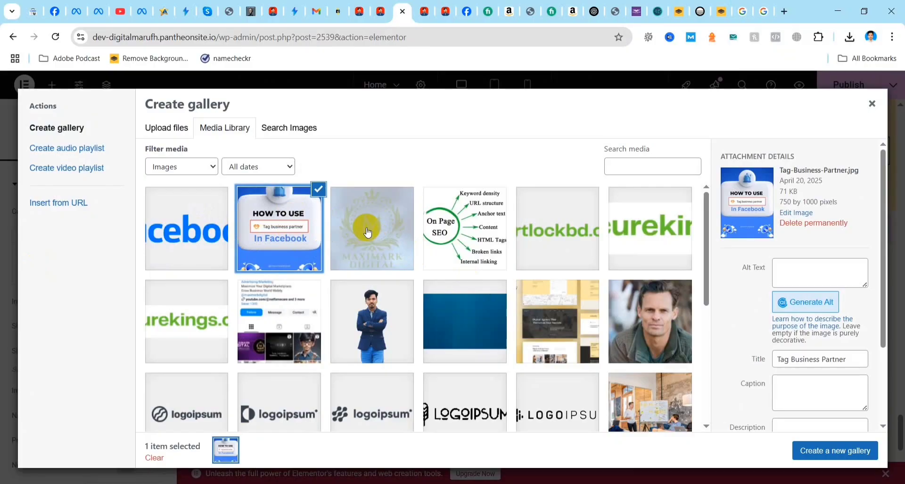
- Add the Maximark Digital logo, the On Page SEO diagram and the second row's last five images to the gallery selection
click(367, 232)
click(464, 228)
click(279, 322)
click(372, 322)
click(465, 321)
click(558, 322)
click(622, 329)
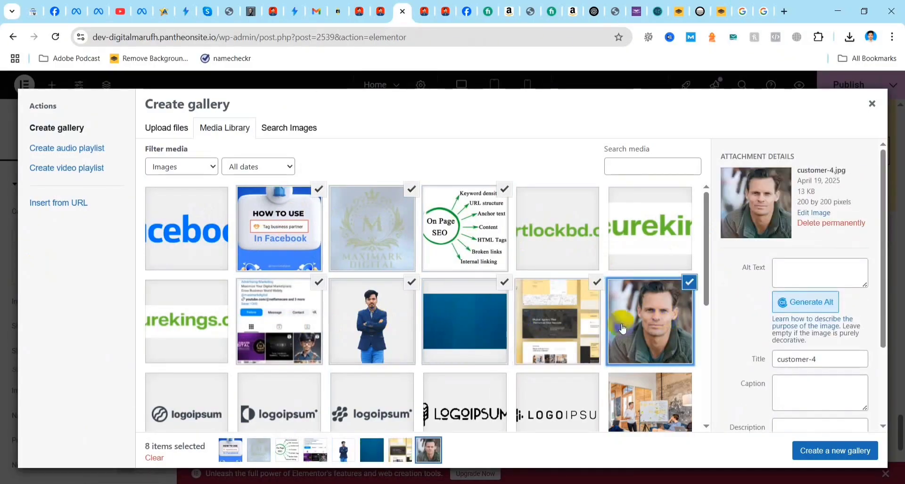
- Add seven more photos to the gallery selection: the office scenes, the dark-haired woman's portrait, about.jpg and customer-1.jpg
scroll(622, 328, down, 3)
click(372, 330)
click(465, 331)
click(582, 338)
click(650, 331)
click(372, 328)
click(187, 331)
click(283, 406)
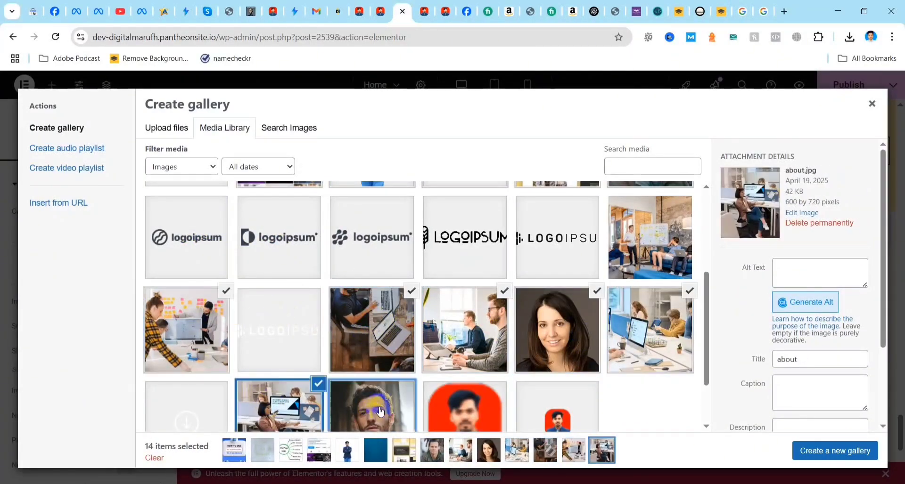
click(379, 412)
- Deselect the plain blue image, the man in the blue suit and the profile screenshot, and insert the remaining images as a gallery
scroll(424, 330, up, 4)
click(472, 313)
click(394, 318)
click(292, 322)
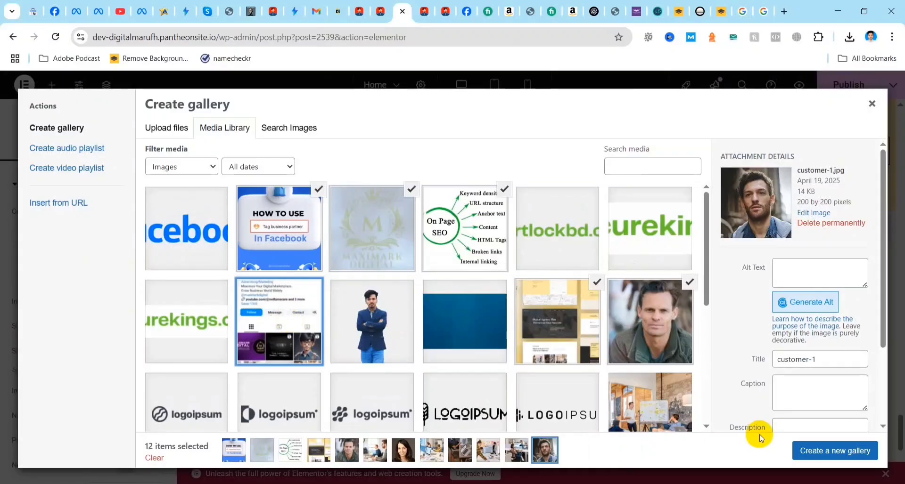
click(831, 451)
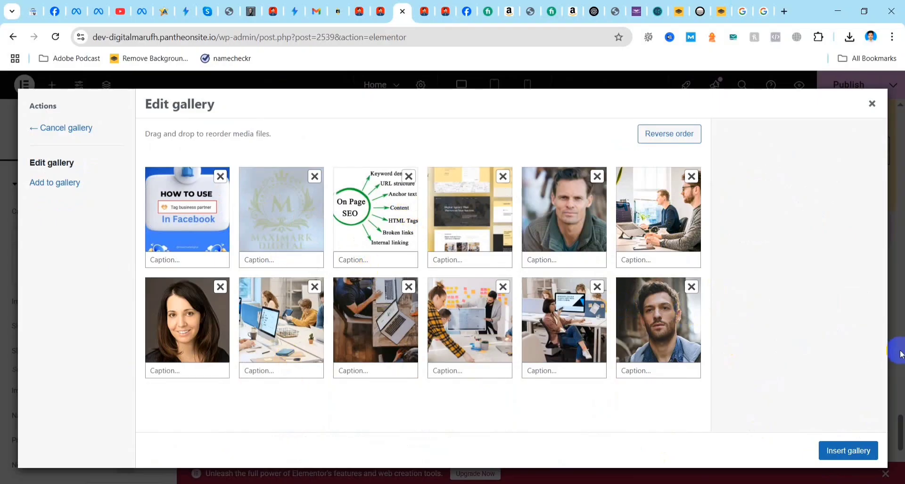
click(839, 450)
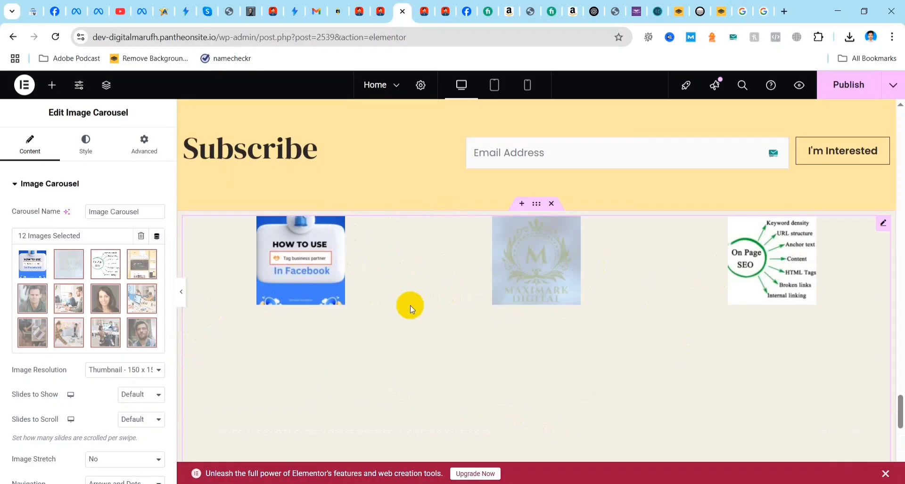
- Set the image carousel's image resolution to Medium - 300 x 300 and check the slides below the Subscribe section
scroll(490, 329, down, 2)
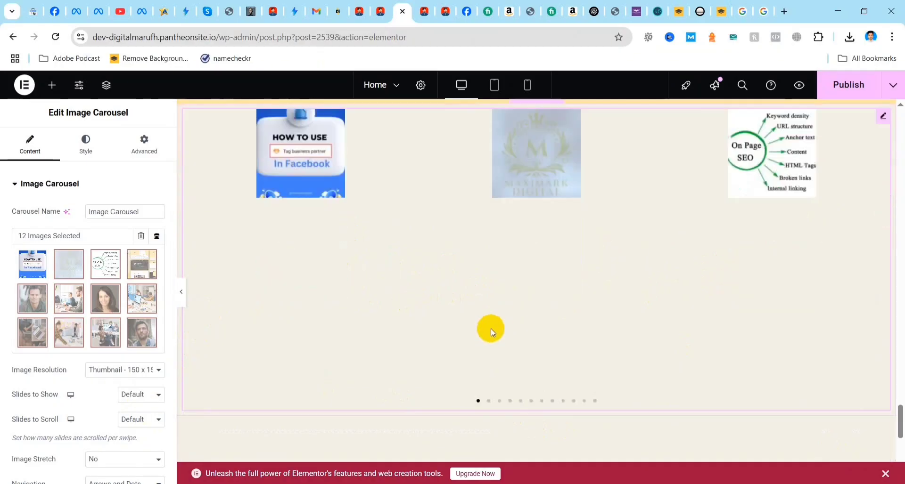
scroll(487, 210, up, 3)
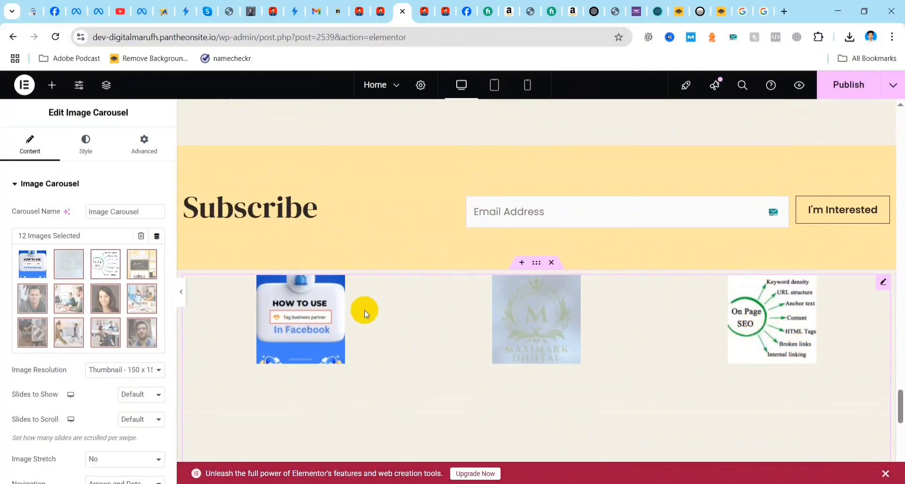
click(156, 371)
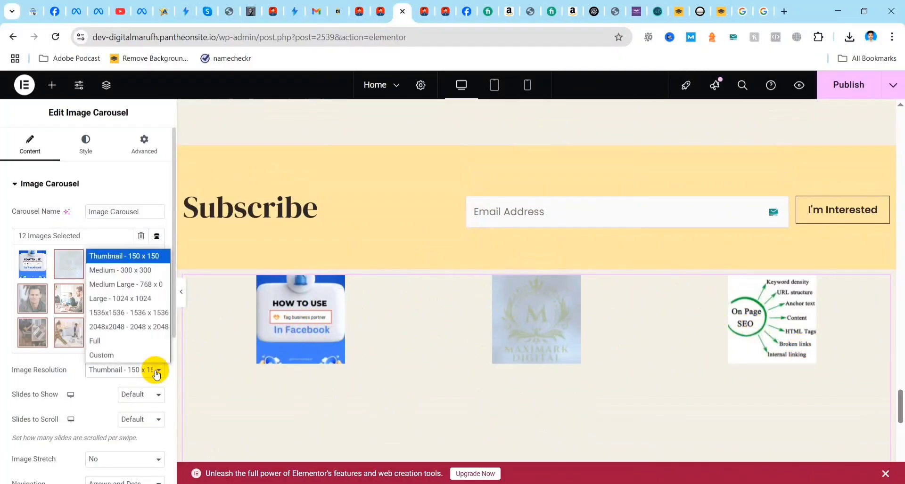
click(138, 273)
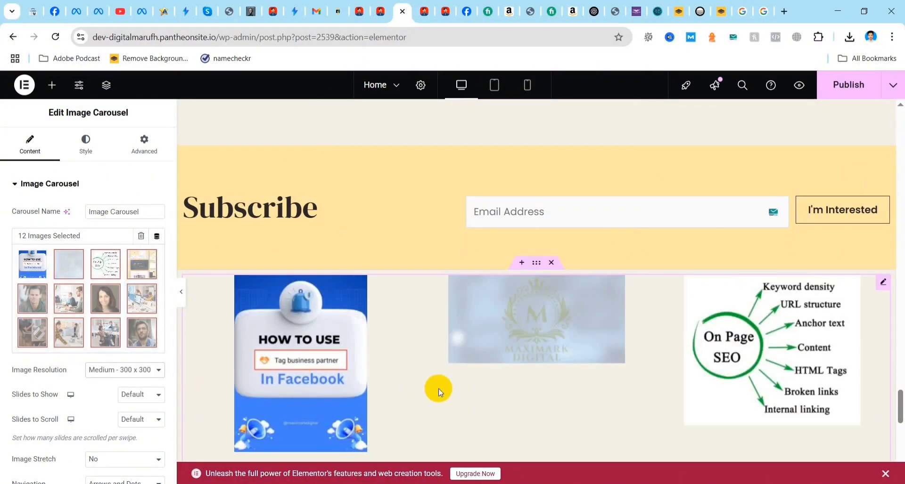
scroll(555, 331, down, 1)
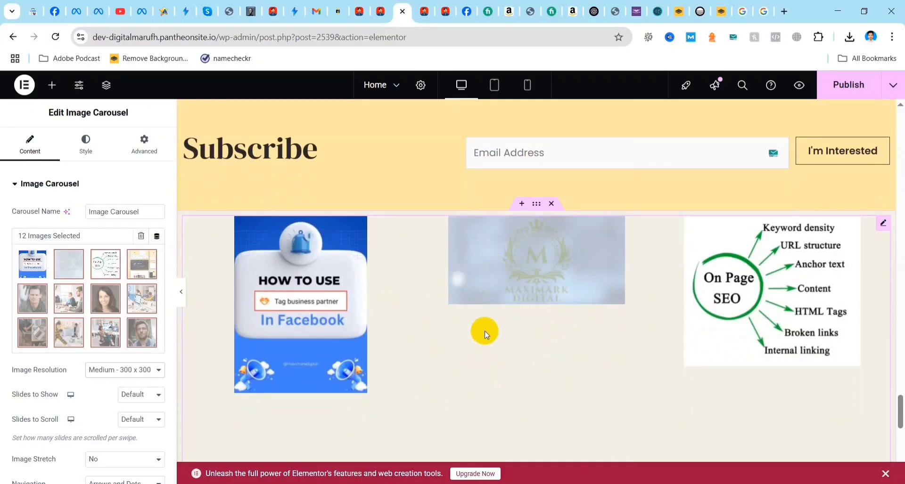
scroll(484, 331, down, 2)
scroll(589, 299, up, 1)
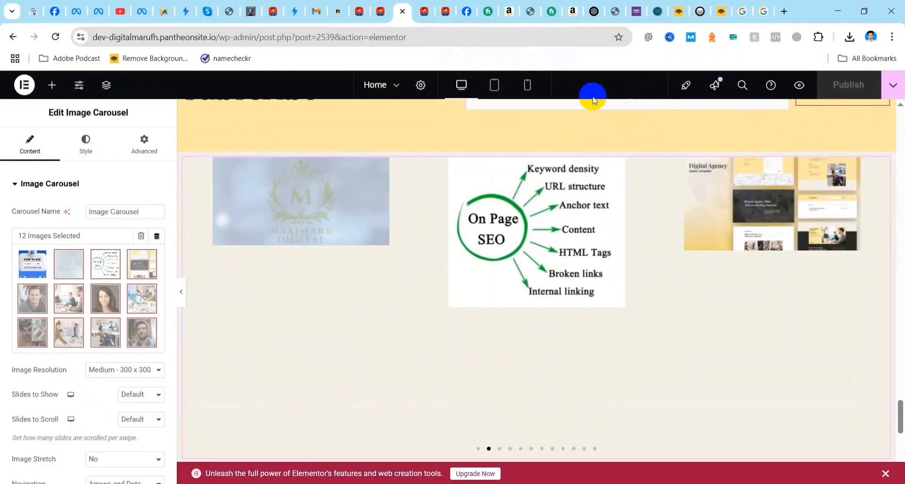
- Switch to the live home page, reload it and examine the image carousel below the Subscribe section
click(448, 12)
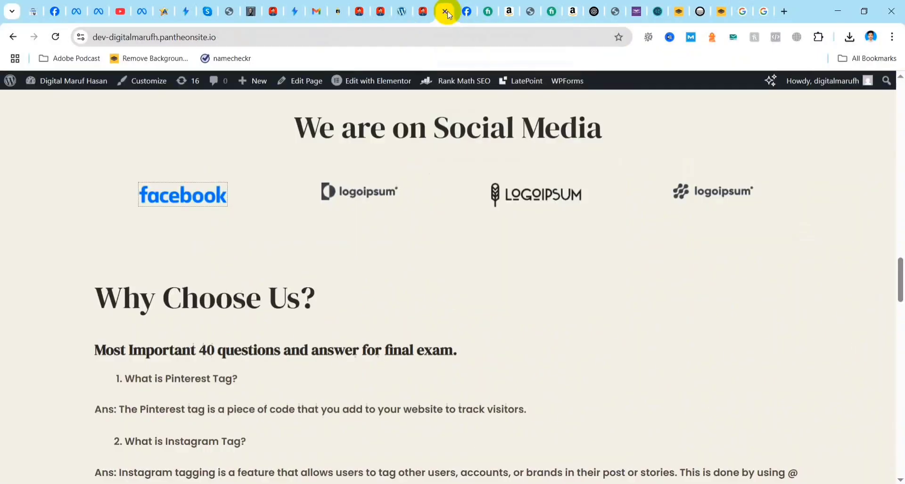
click(56, 37)
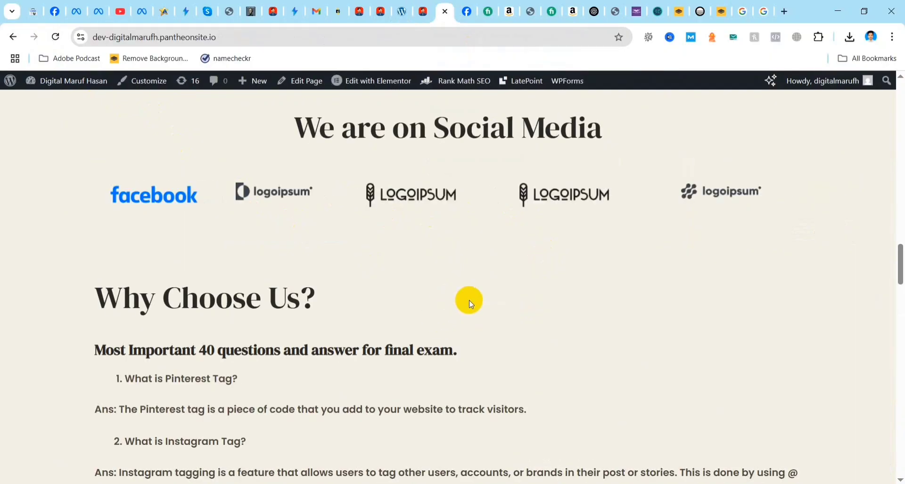
scroll(492, 313, up, 2)
scroll(492, 312, down, 10)
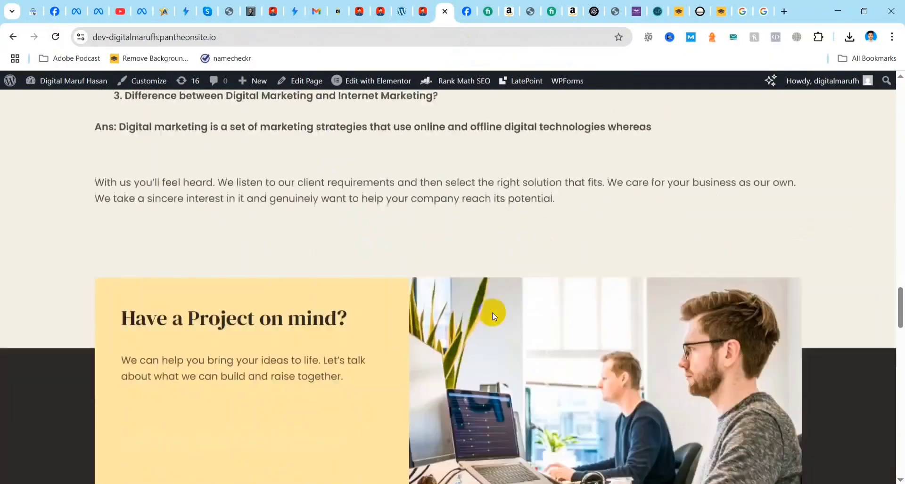
scroll(550, 286, down, 12)
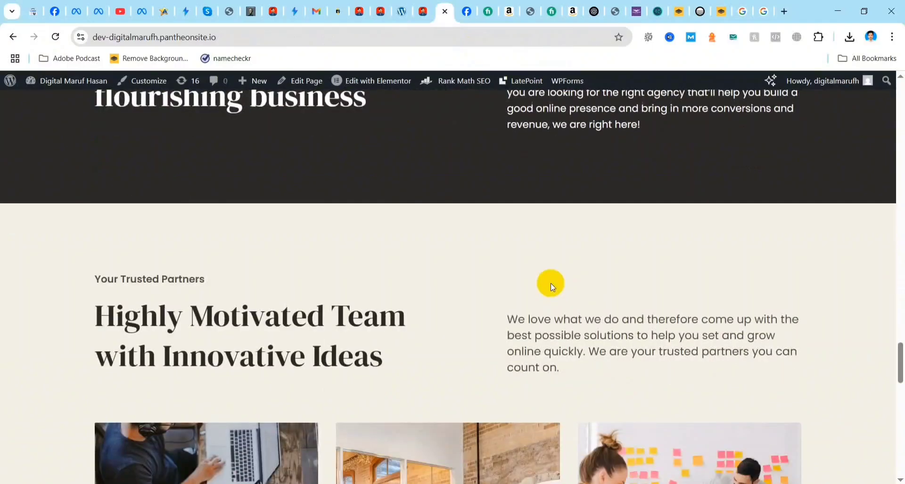
scroll(550, 283, down, 10)
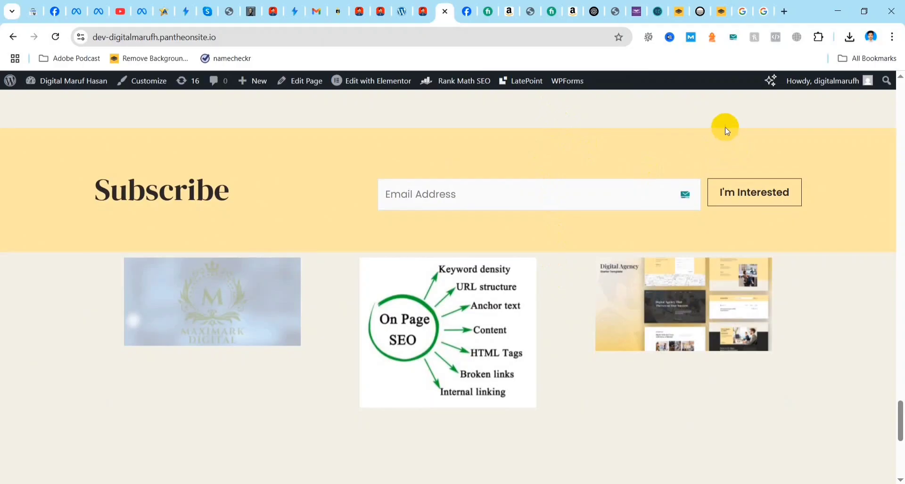
scroll(721, 126, down, 1)
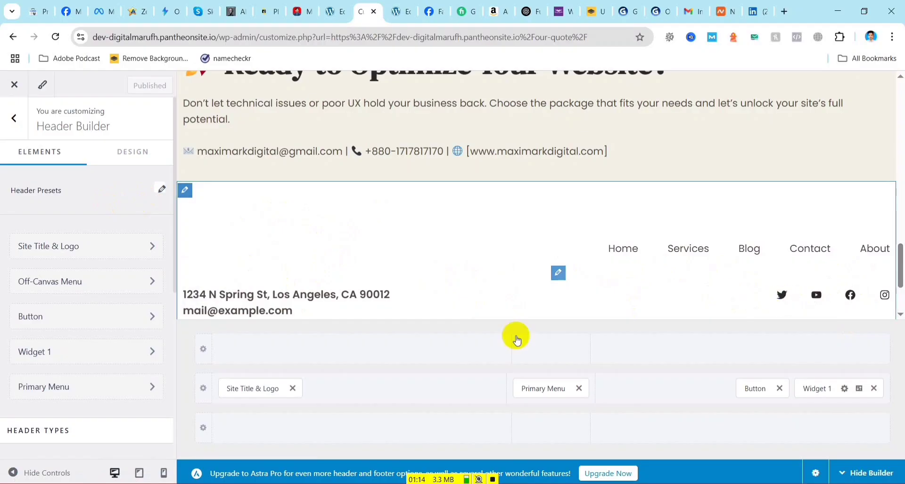
- Open the primary footer row's settings, try 4, 1 and 2 columns, and settle on a 3-column layout
click(186, 191)
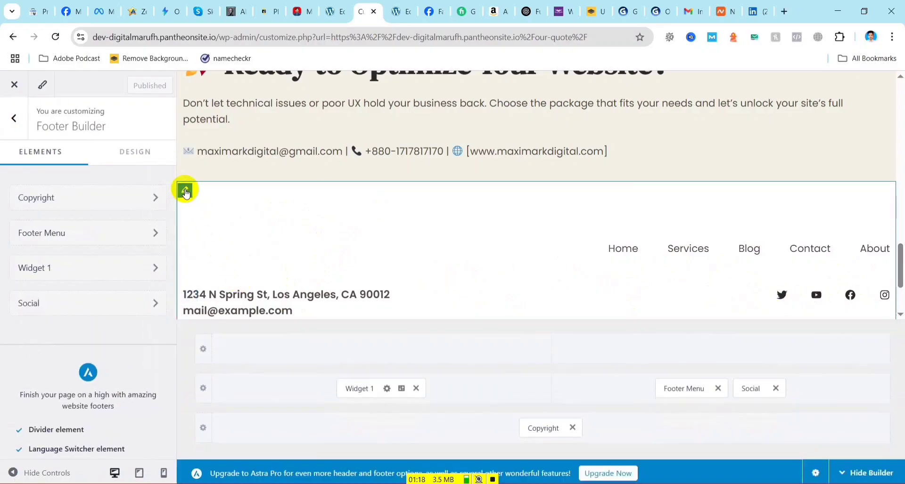
click(379, 342)
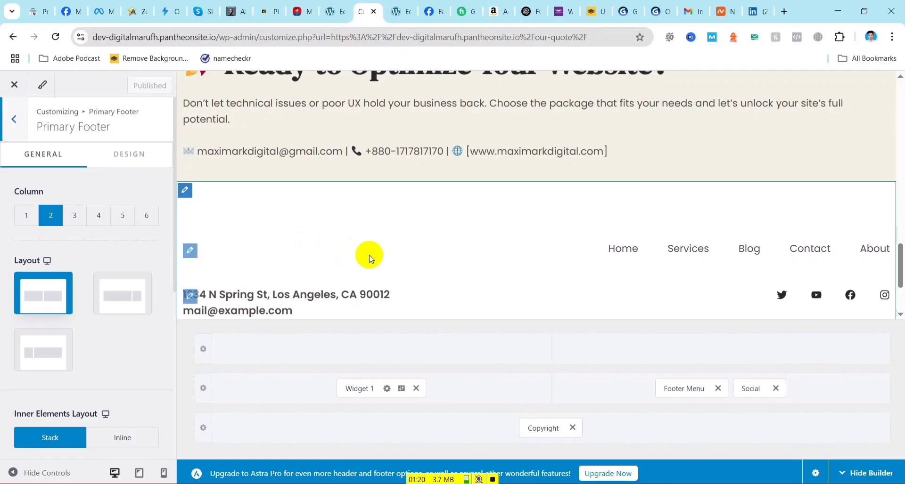
mouse_move(184, 197)
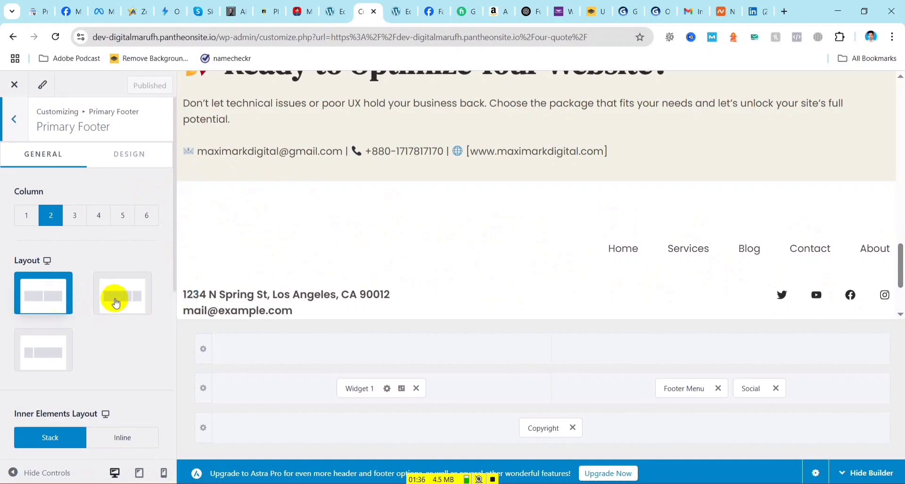
click(75, 218)
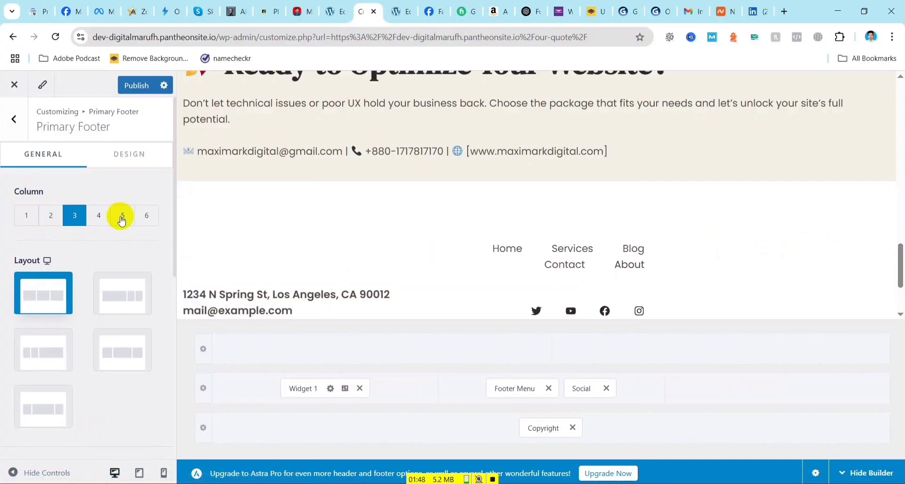
click(98, 218)
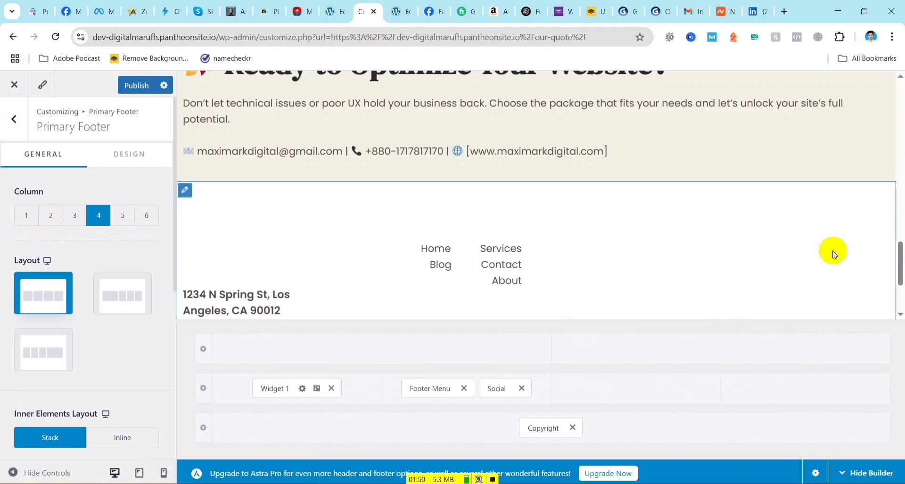
click(26, 216)
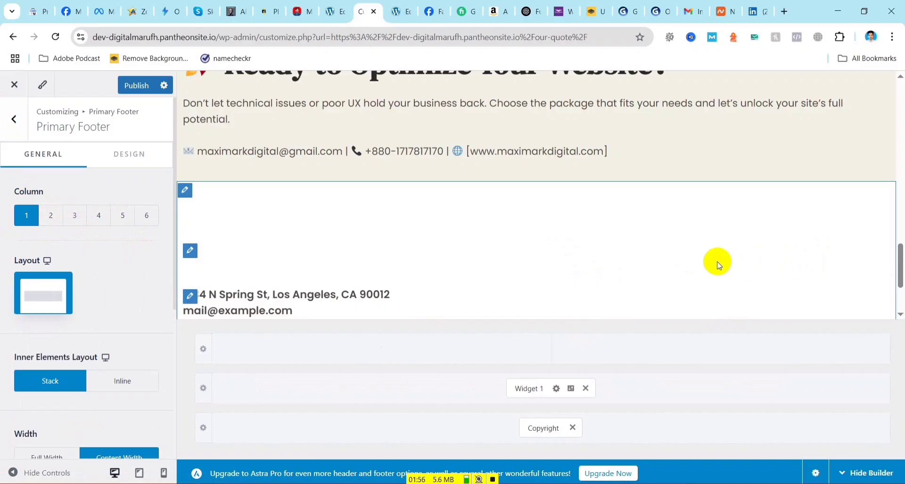
click(50, 216)
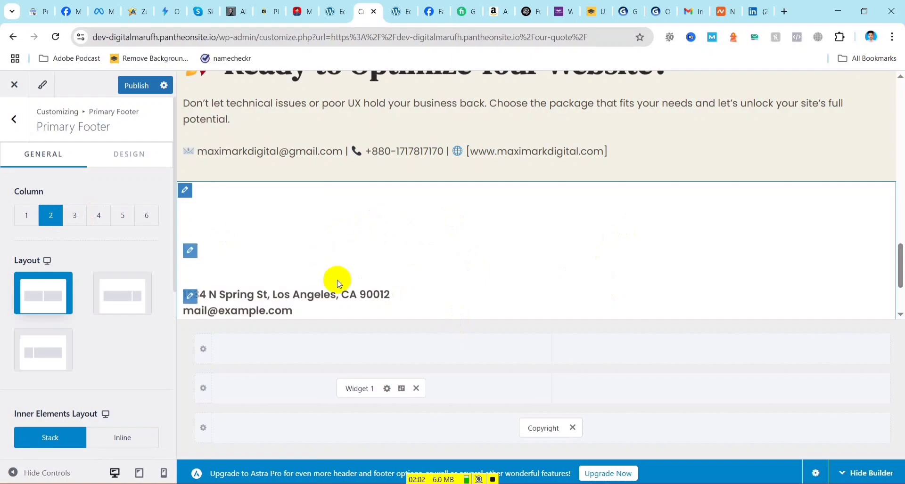
click(75, 219)
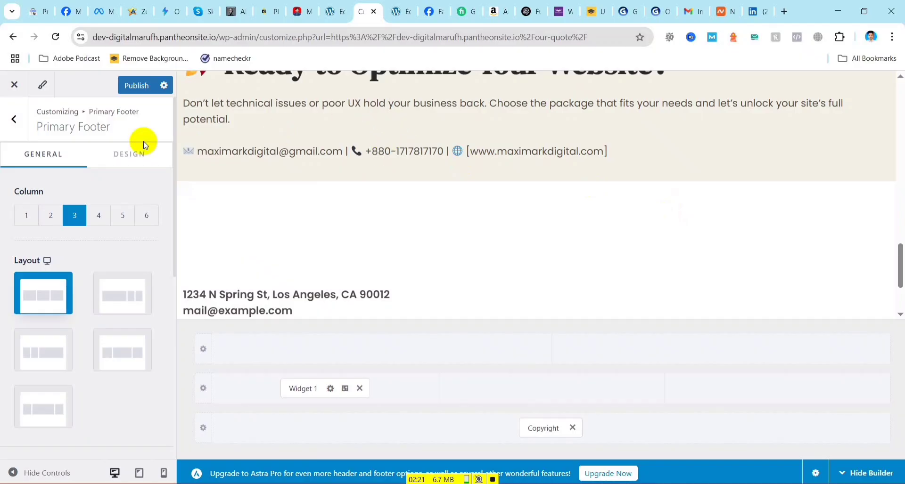
- Set the primary footer's top border color to light green in its design settings
click(130, 163)
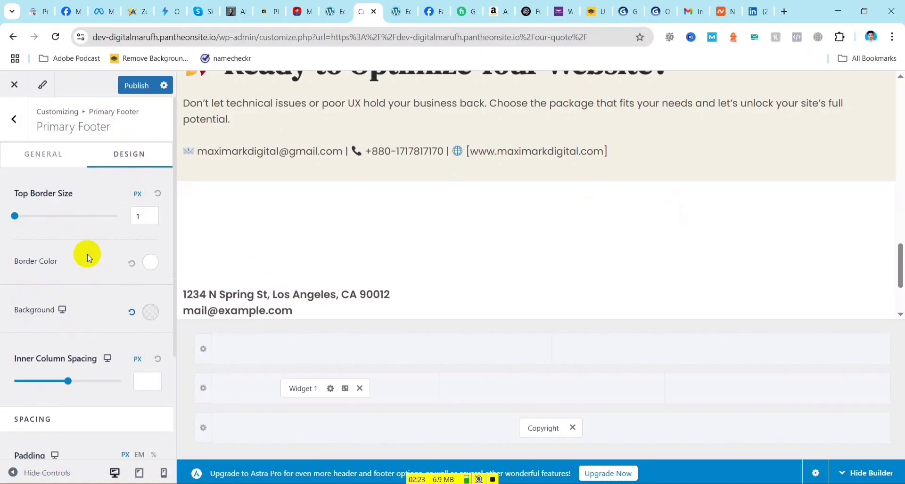
click(151, 265)
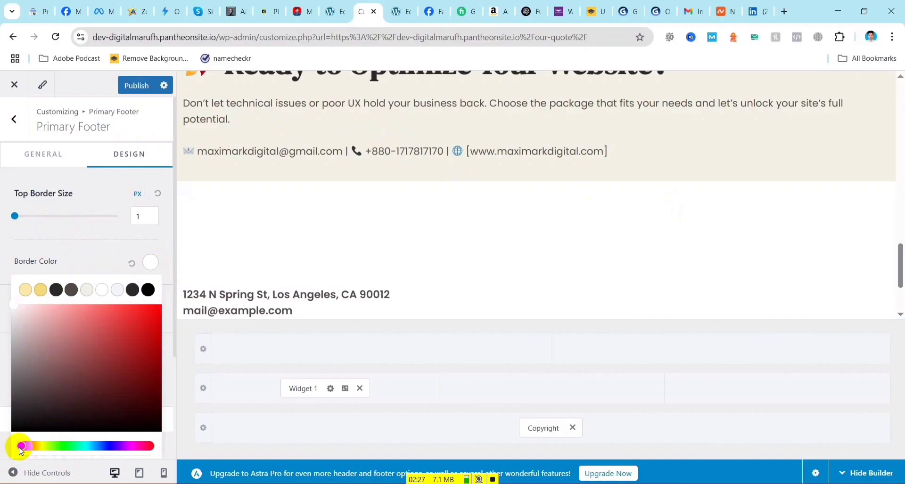
drag(21, 447, 52, 447)
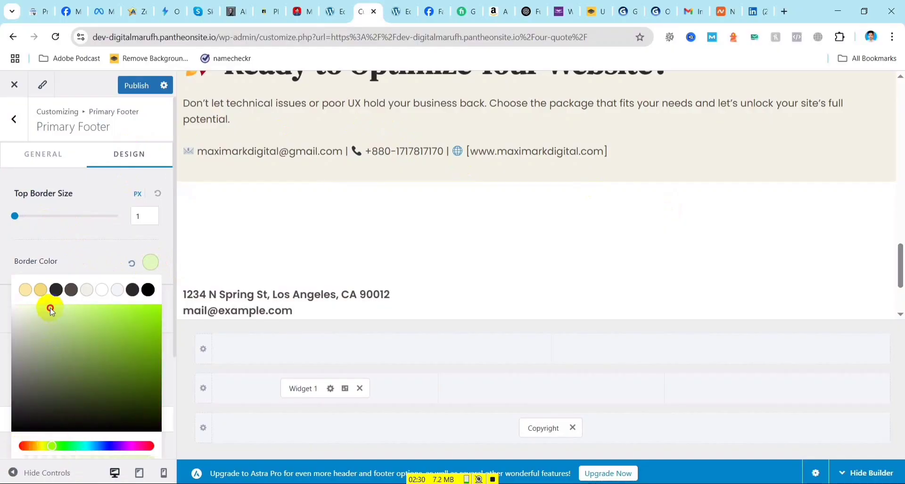
drag(50, 310, 80, 318)
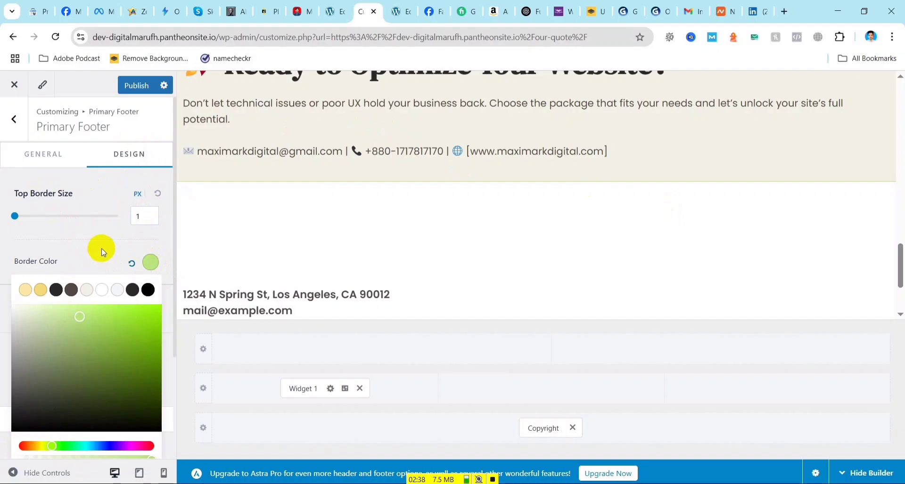
click(98, 237)
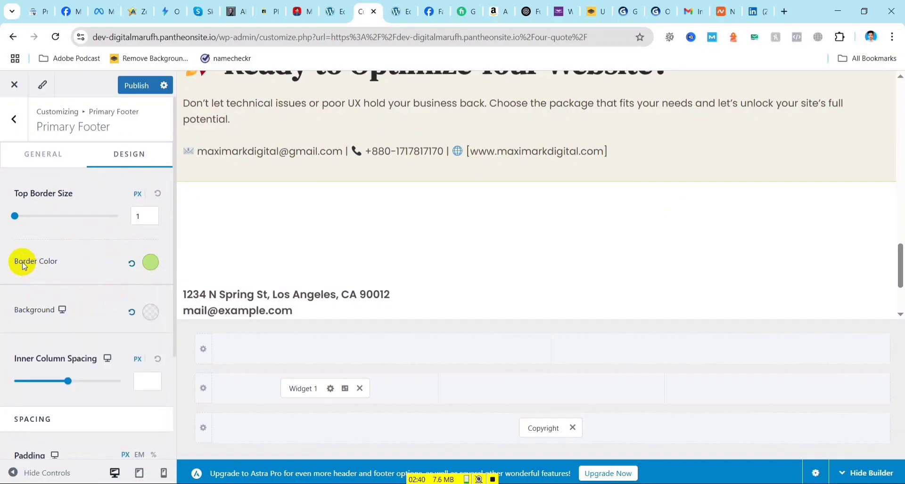
- Set the primary footer's background to a solid lime green at full opacity
click(150, 315)
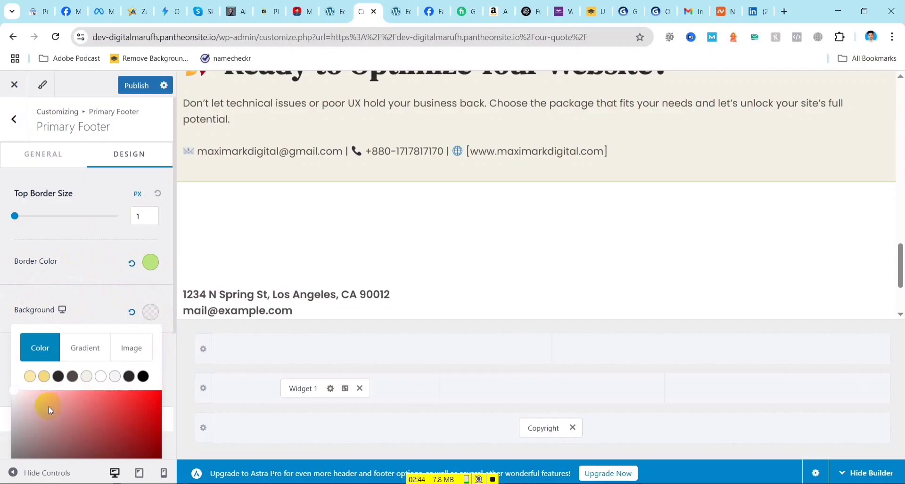
scroll(71, 411, down, 3)
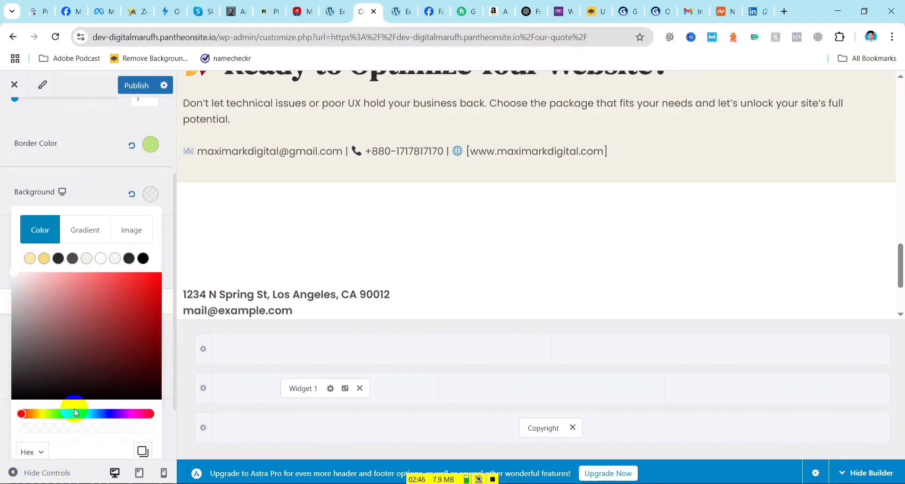
click(49, 415)
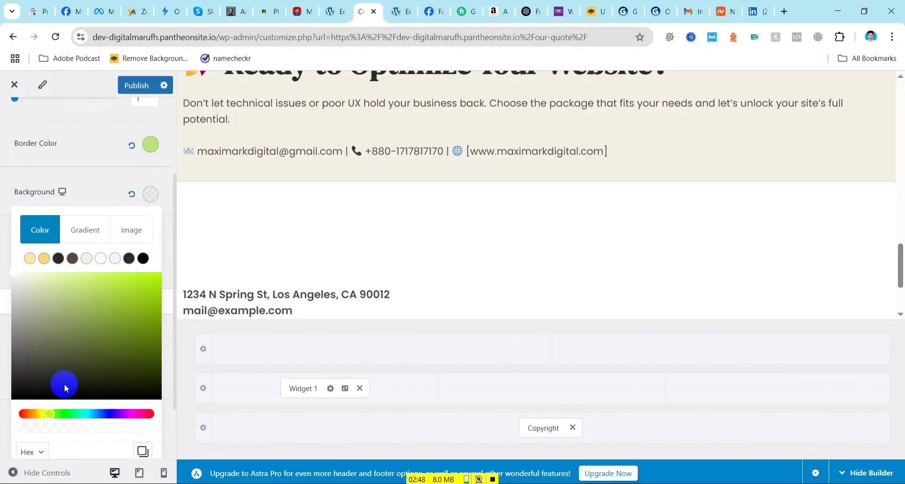
click(80, 276)
drag(79, 276, 101, 282)
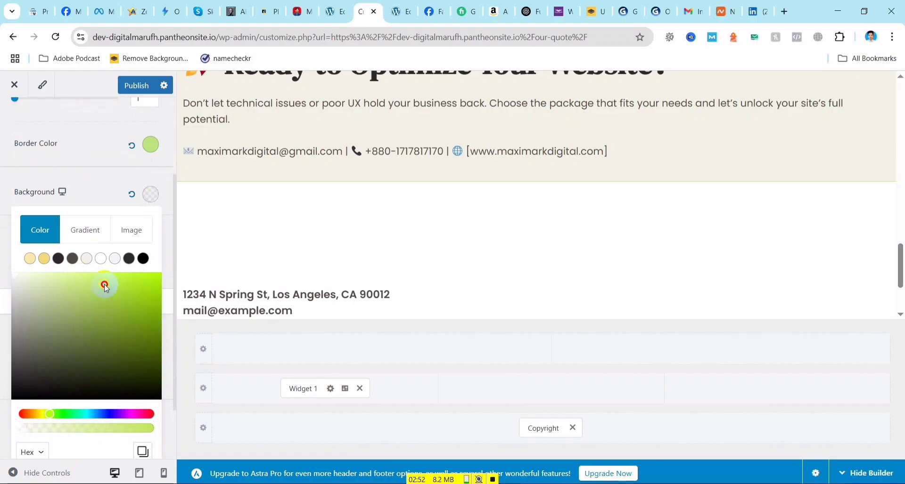
drag(103, 411, 157, 433)
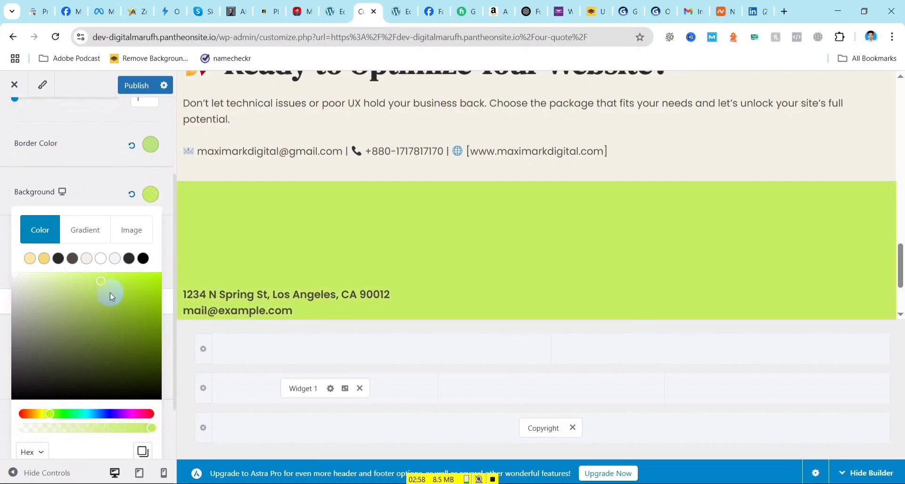
- Change the primary footer's background to a muted light purple and return to the Footer Builder overview
drag(103, 280, 62, 271)
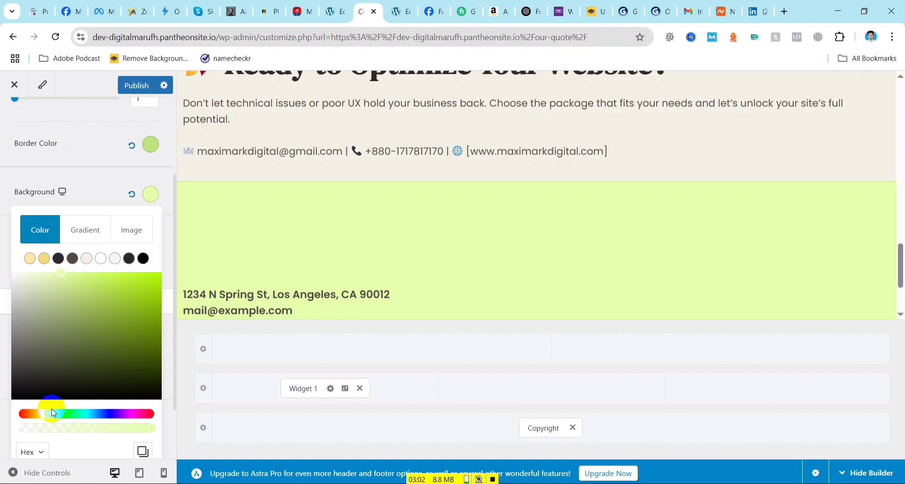
drag(53, 413, 113, 417)
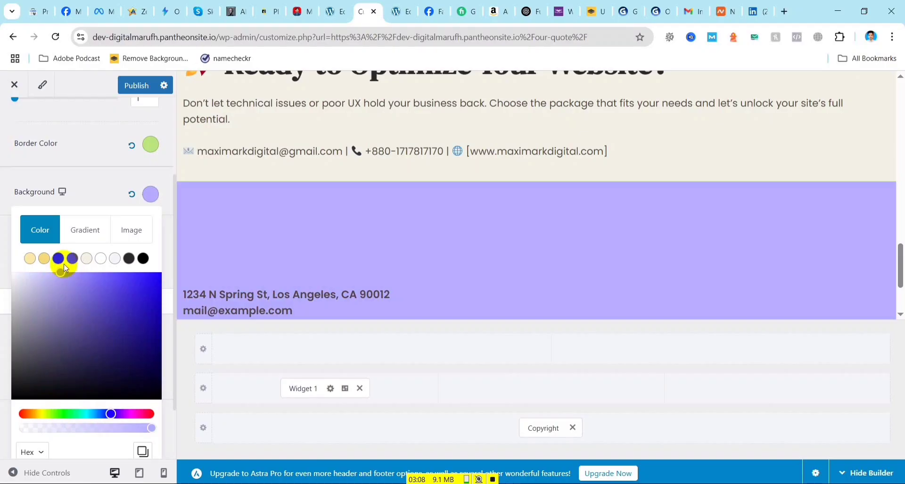
drag(63, 273, 33, 290)
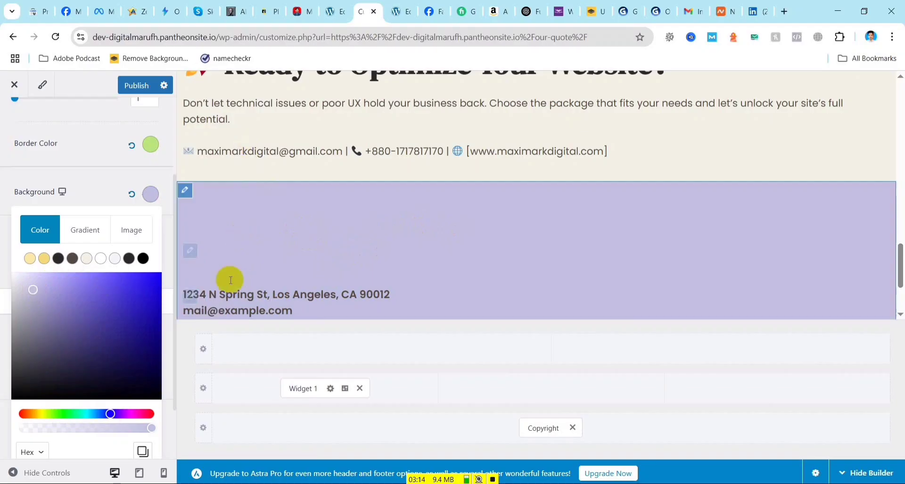
scroll(123, 183, down, 1)
scroll(123, 184, down, 1)
scroll(104, 261, up, 5)
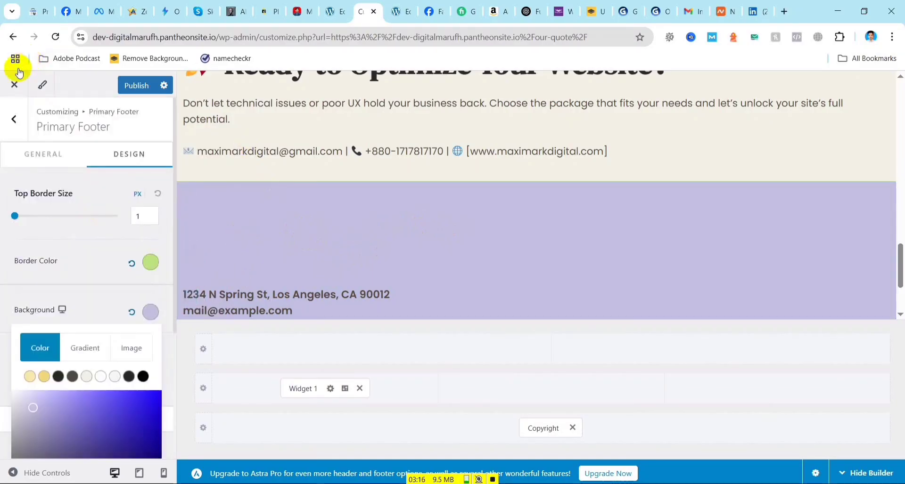
click(13, 118)
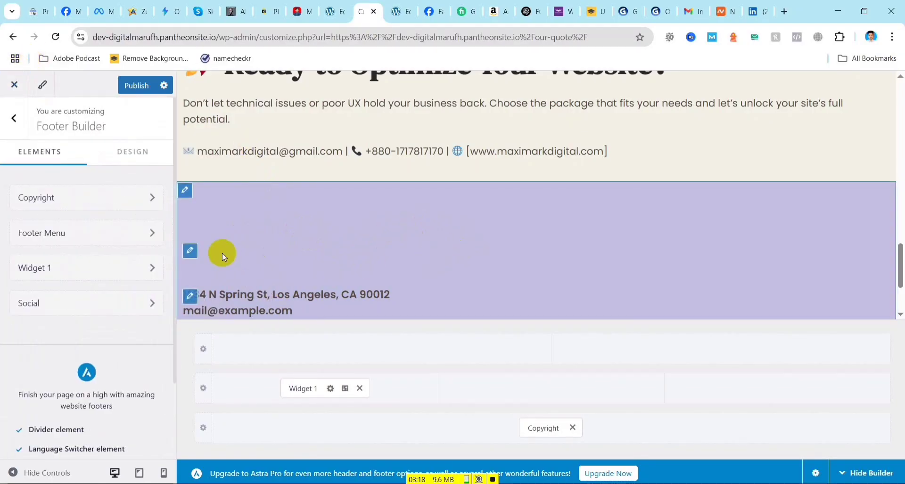
- Replace the logo in the footer's Widget 1 image block with the smartlockbd.com logo from the media library
click(191, 251)
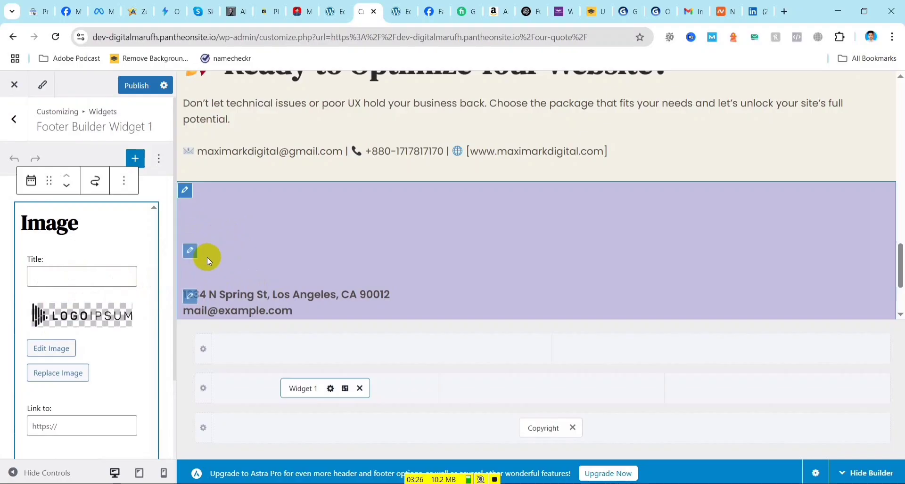
click(68, 319)
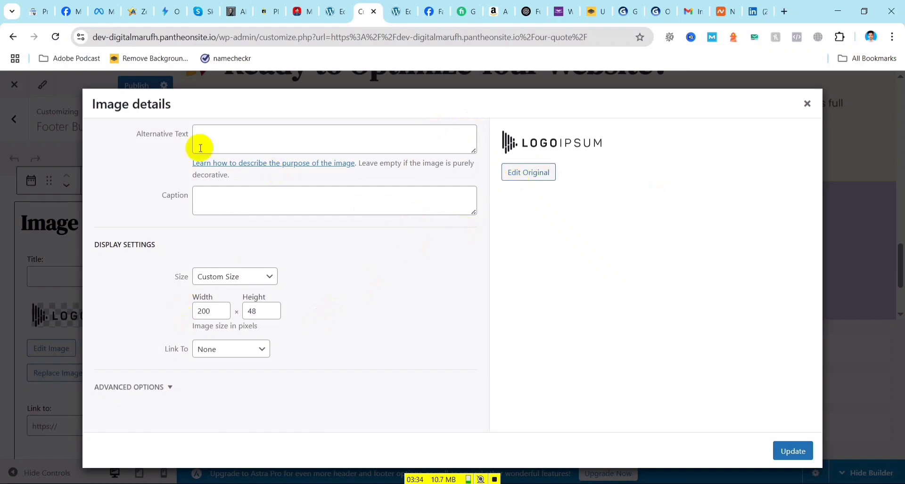
click(807, 103)
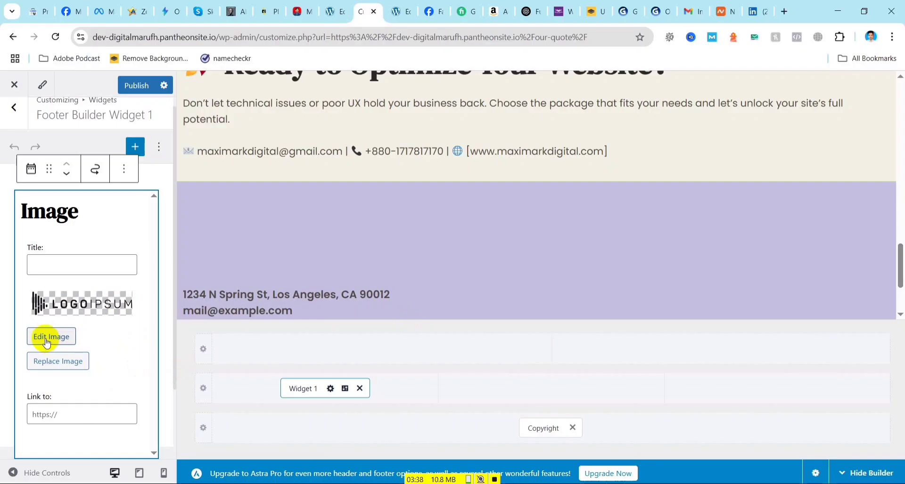
click(50, 362)
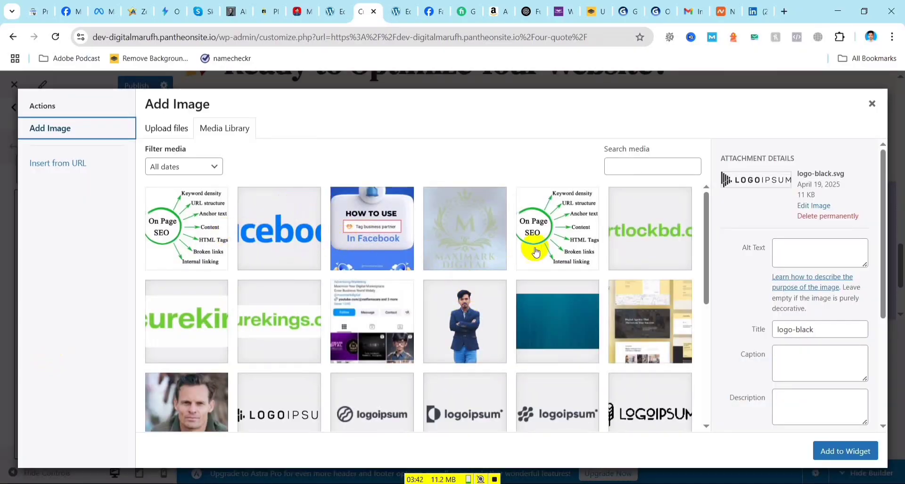
click(642, 220)
click(846, 451)
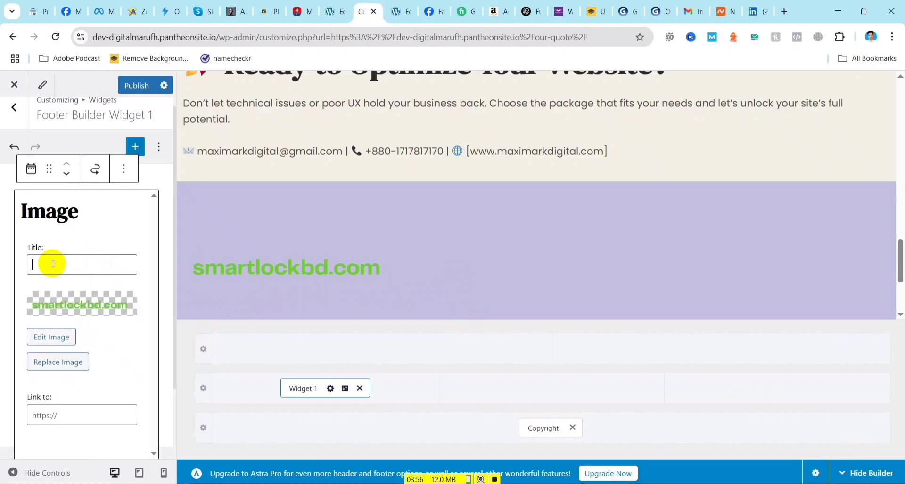
- Try "Smart Lock" as the title of the footer's image widget and clear it again
text(Smart )
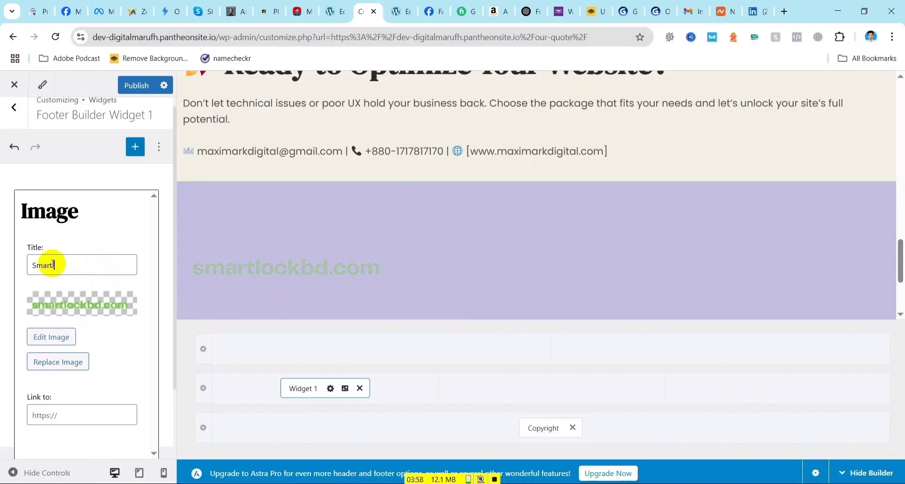
text(Loc)
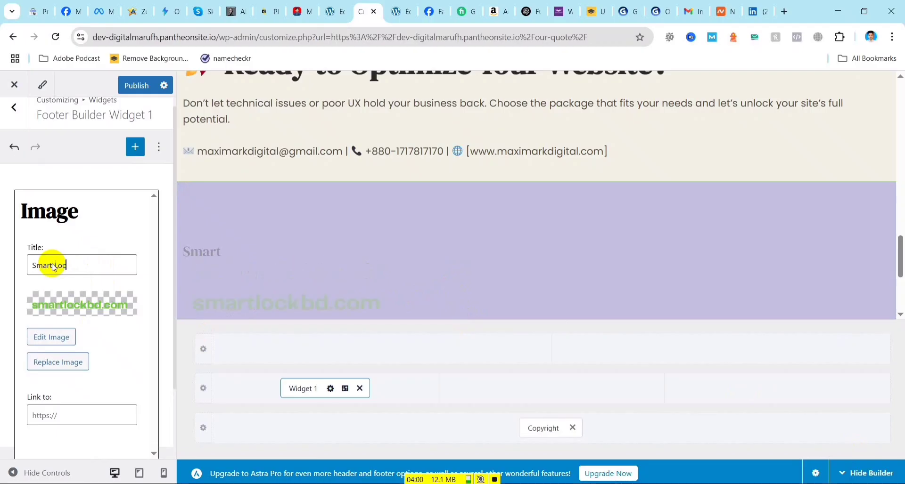
text(k)
click(54, 265)
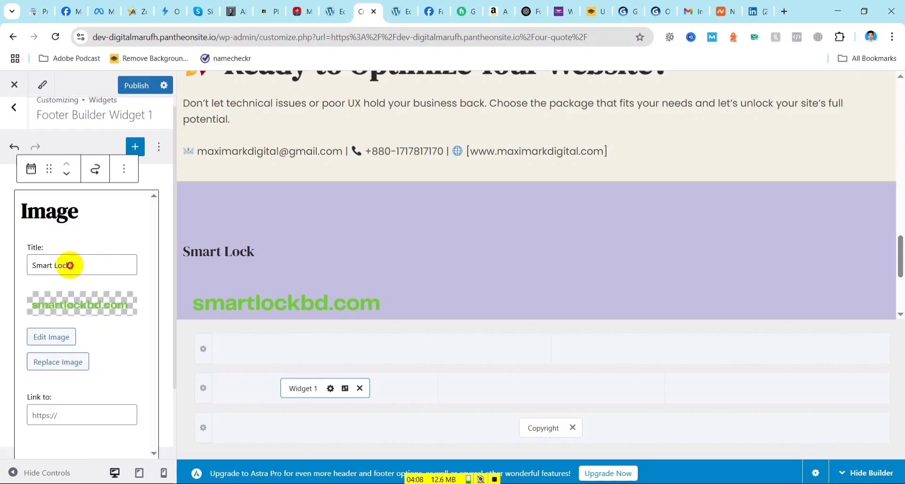
drag(70, 263, 12, 263)
key(BackSpace)
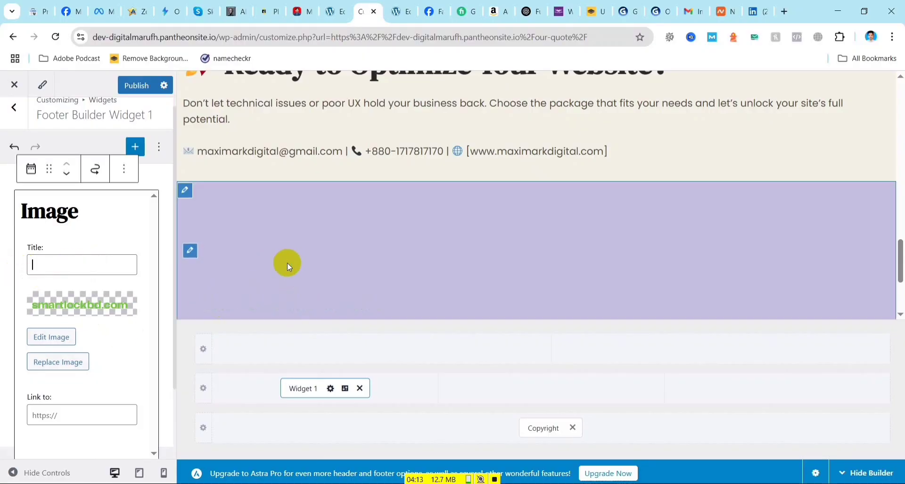
scroll(66, 318, down, 2)
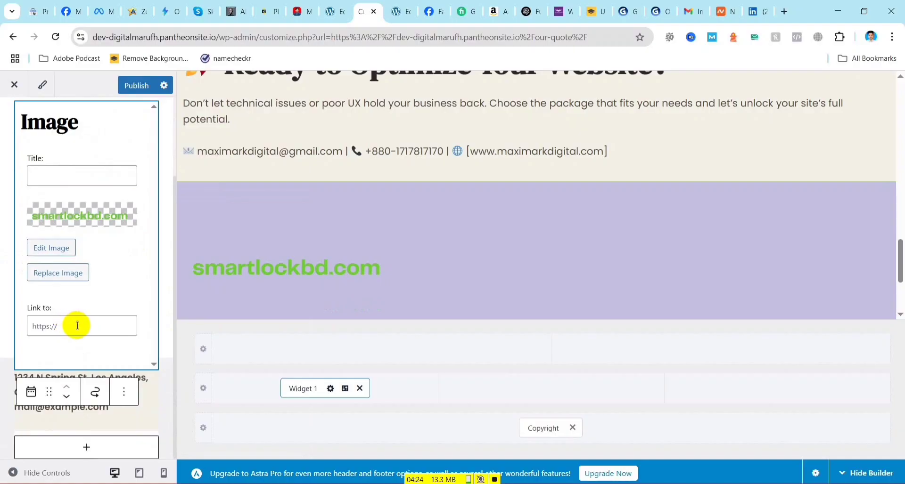
click(81, 327)
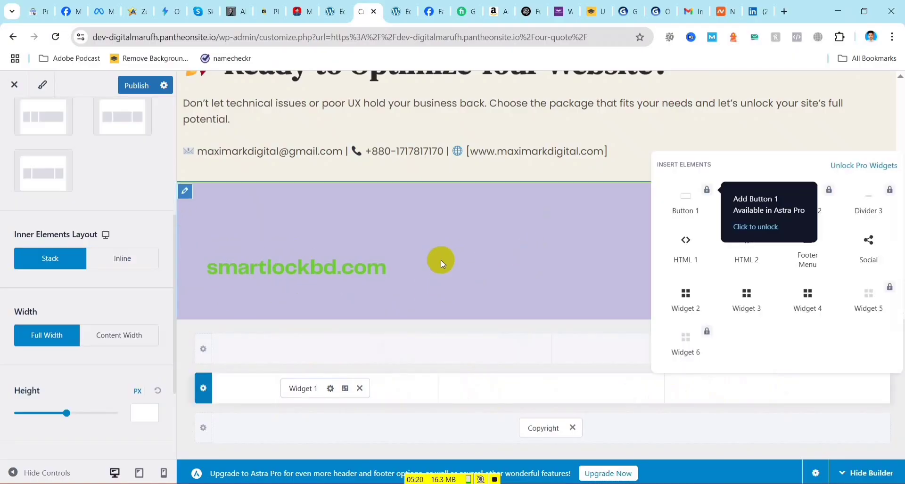
- Add the Social element to the third column of the primary footer row
click(537, 230)
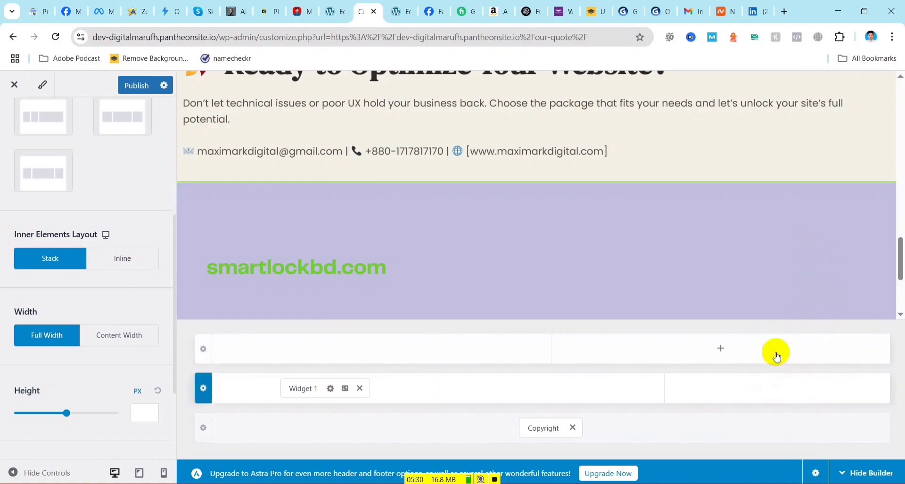
click(778, 389)
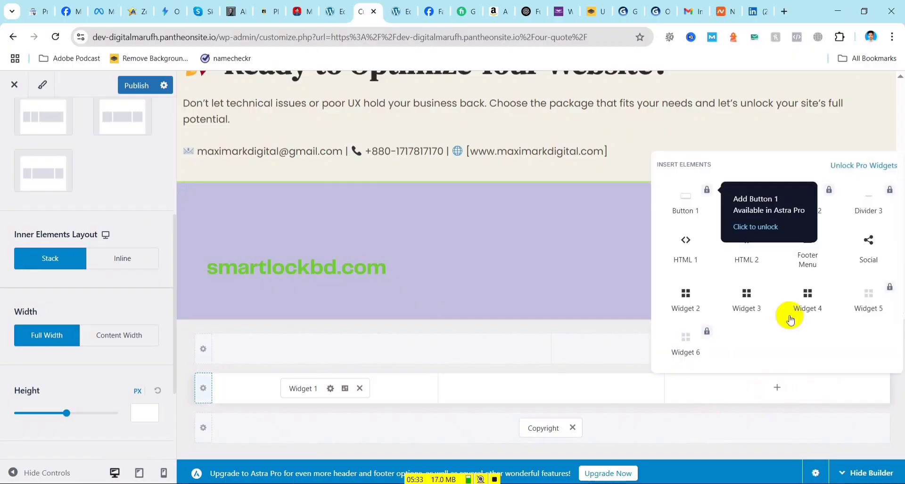
click(869, 245)
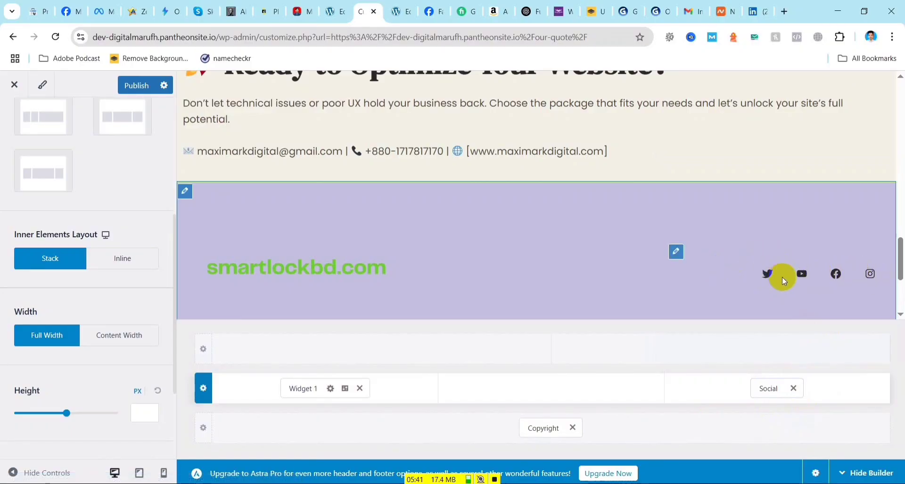
click(677, 253)
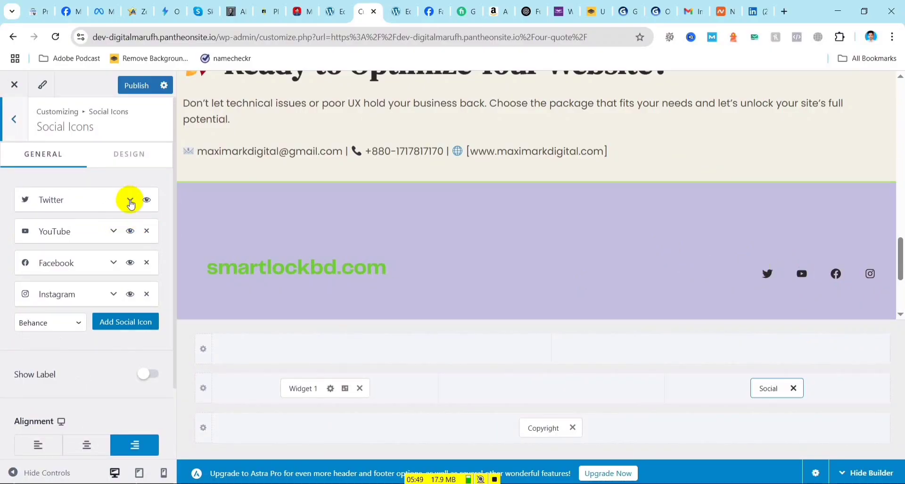
click(130, 202)
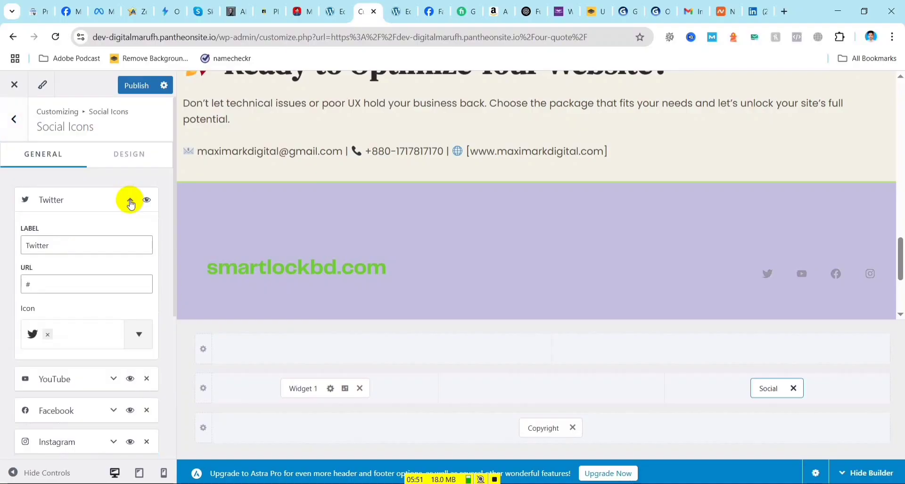
click(48, 246)
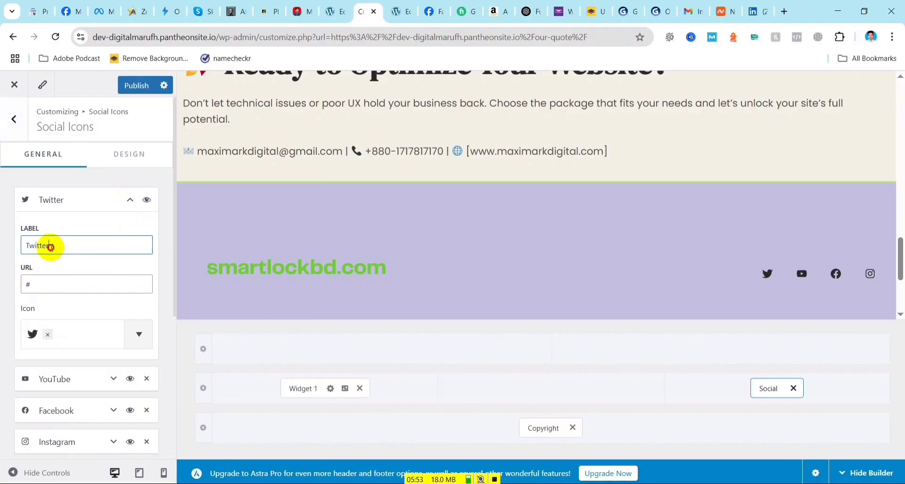
click(28, 285)
drag(27, 284, 62, 285)
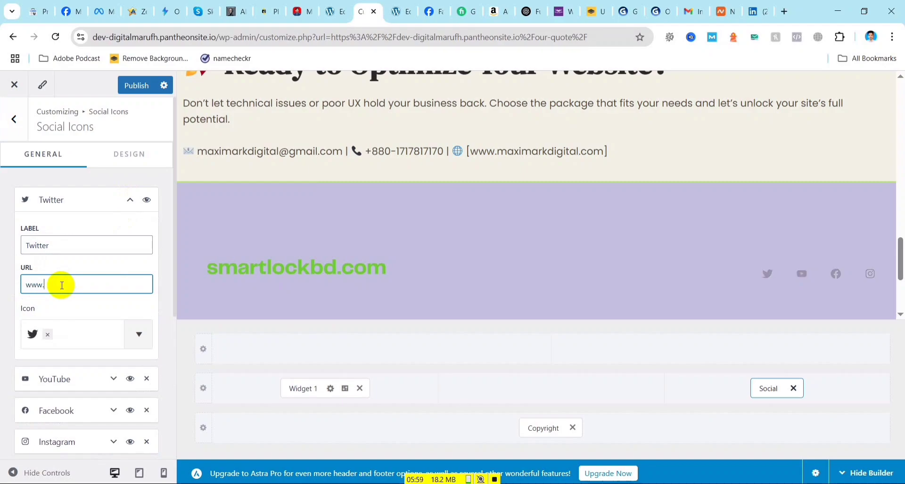
text(x.com/ma)
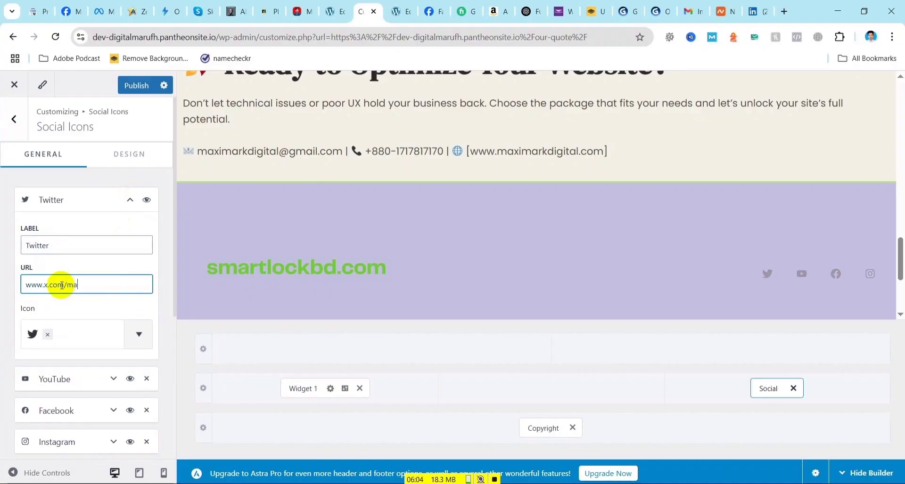
text(ximarkdigital)
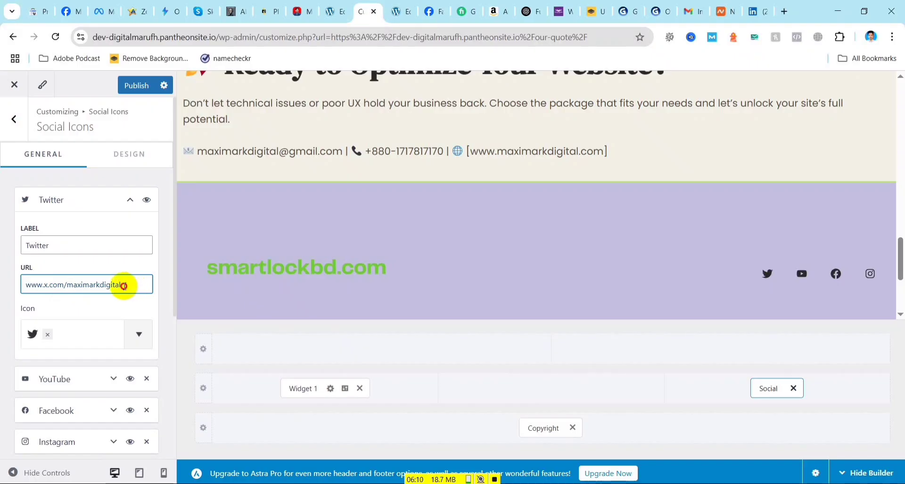
drag(124, 286, 46, 286)
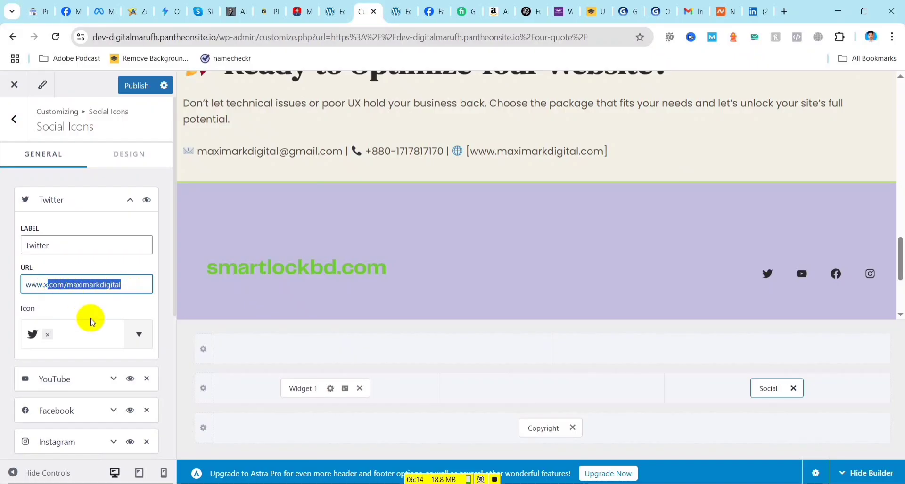
click(89, 284)
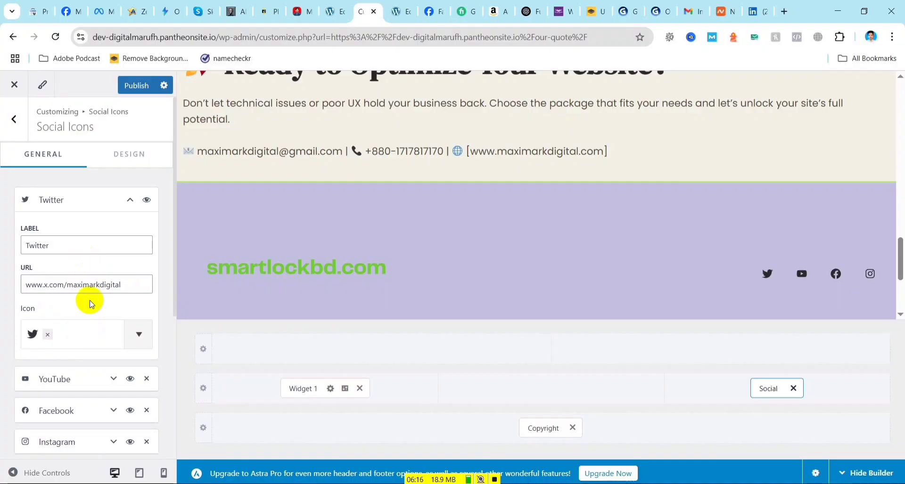
scroll(91, 303, down, 2)
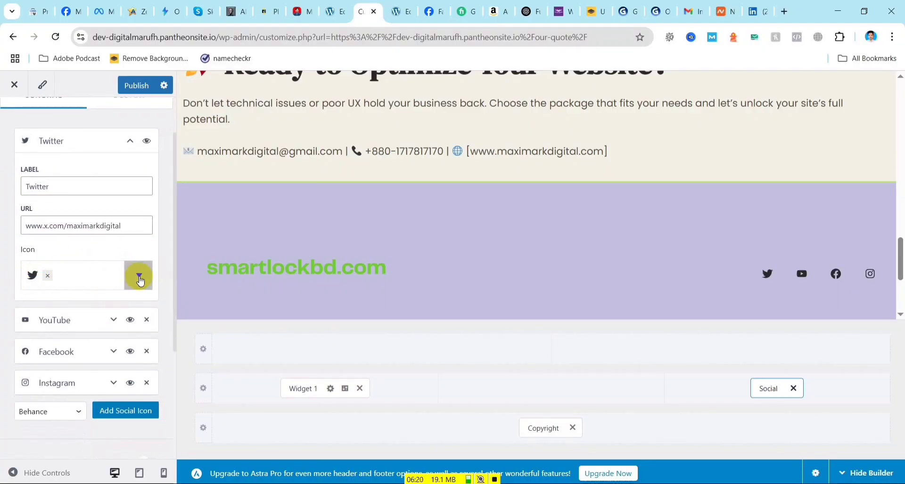
click(139, 280)
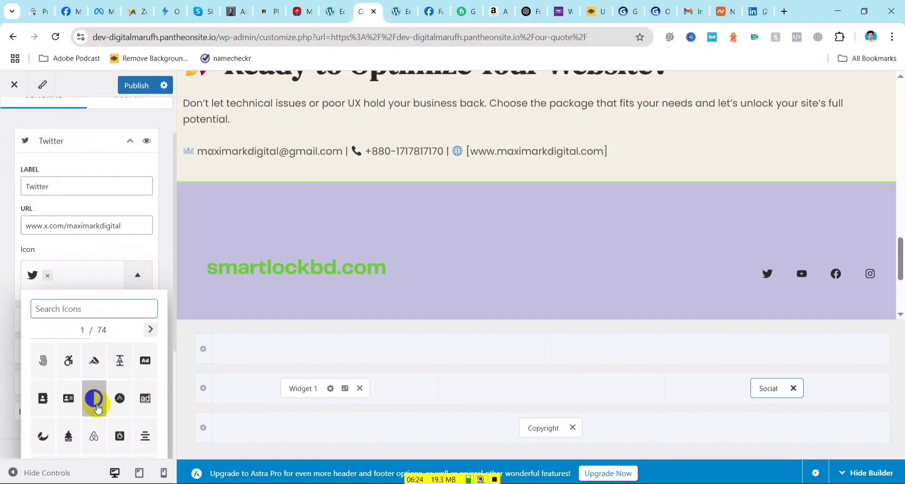
scroll(94, 395, down, 3)
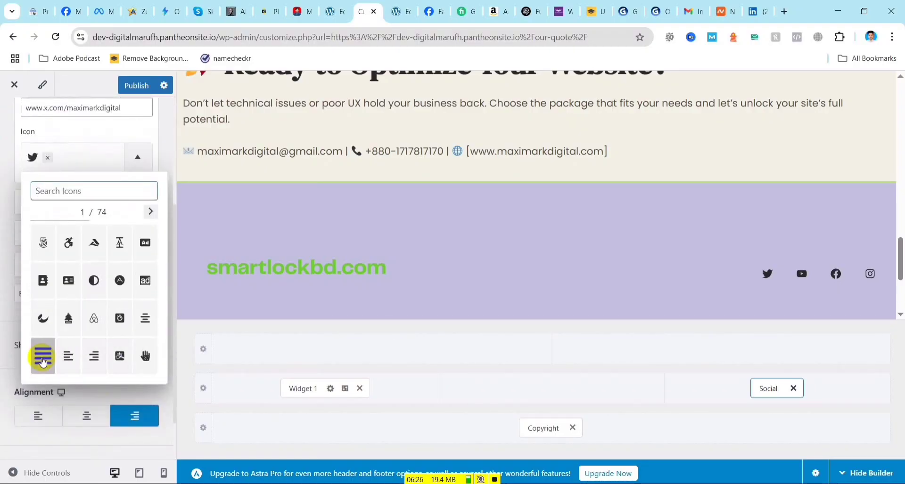
click(136, 162)
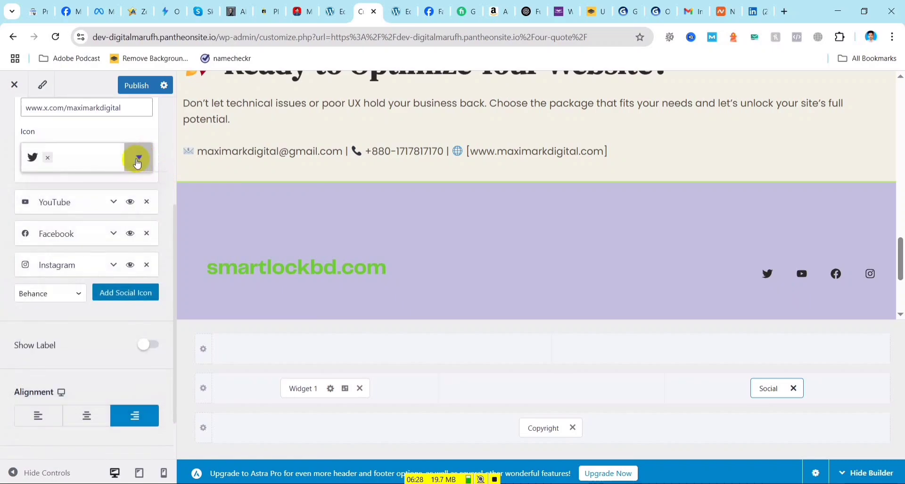
click(111, 205)
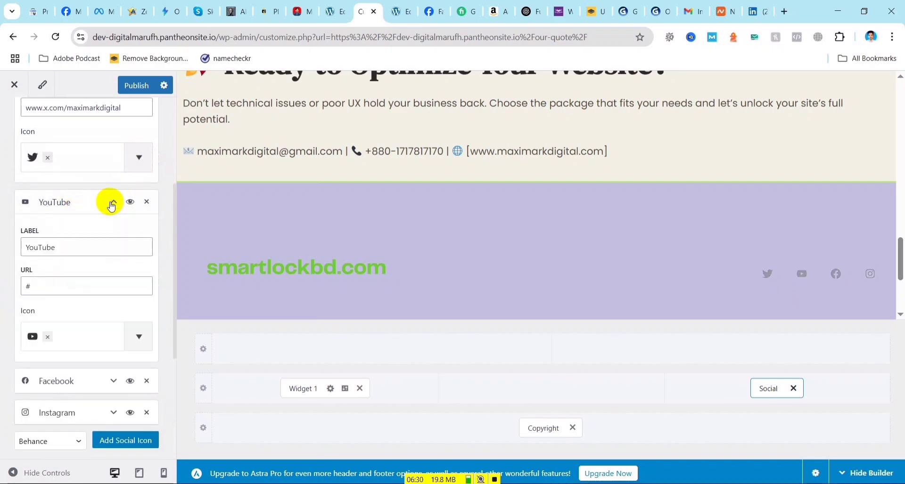
click(24, 287)
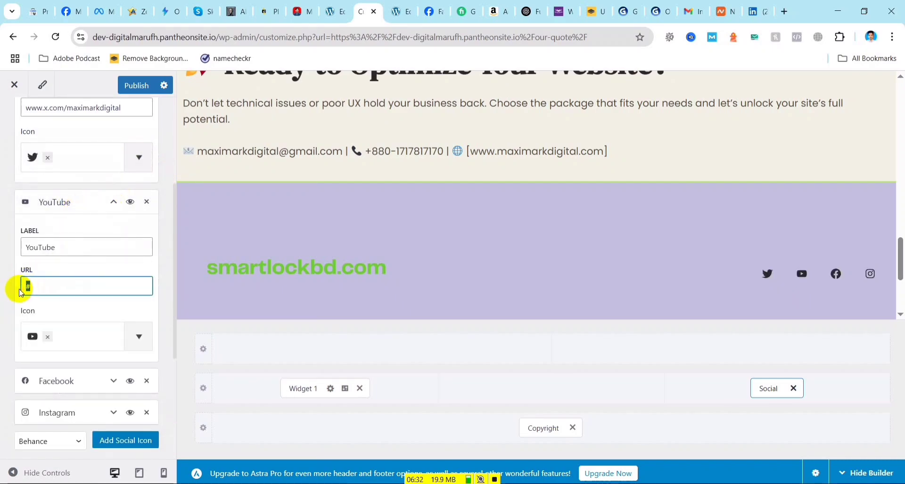
text(www.)
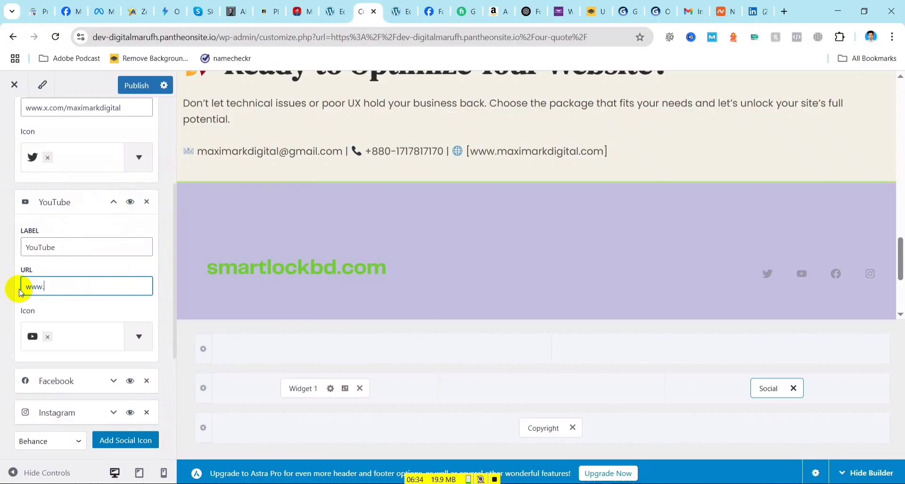
text(youtube.com/@maximarkdigit)
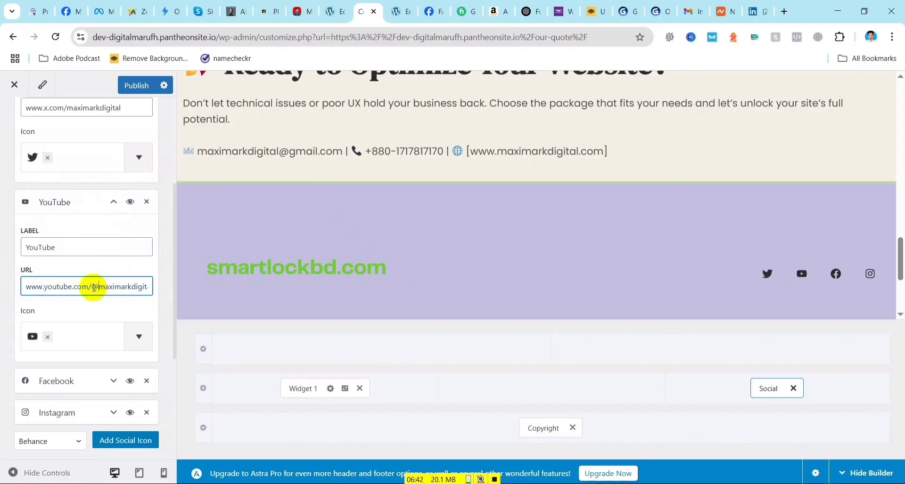
click(113, 311)
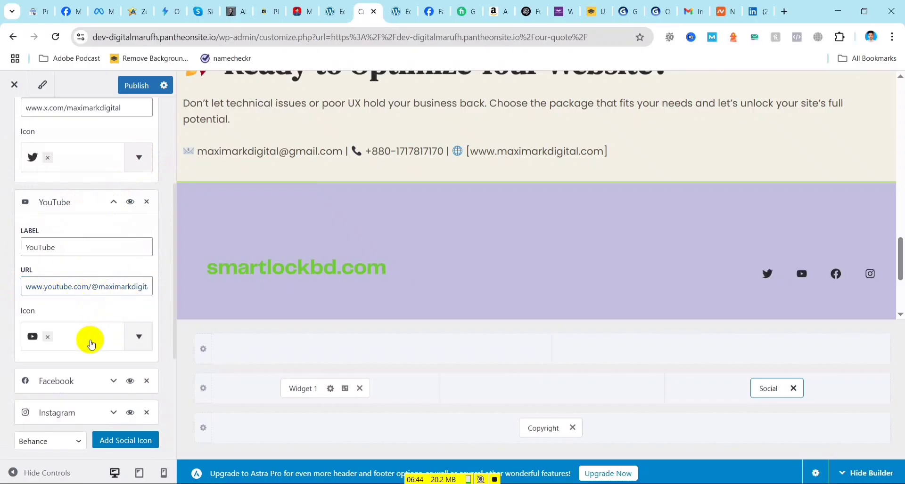
scroll(91, 344, down, 1)
click(113, 324)
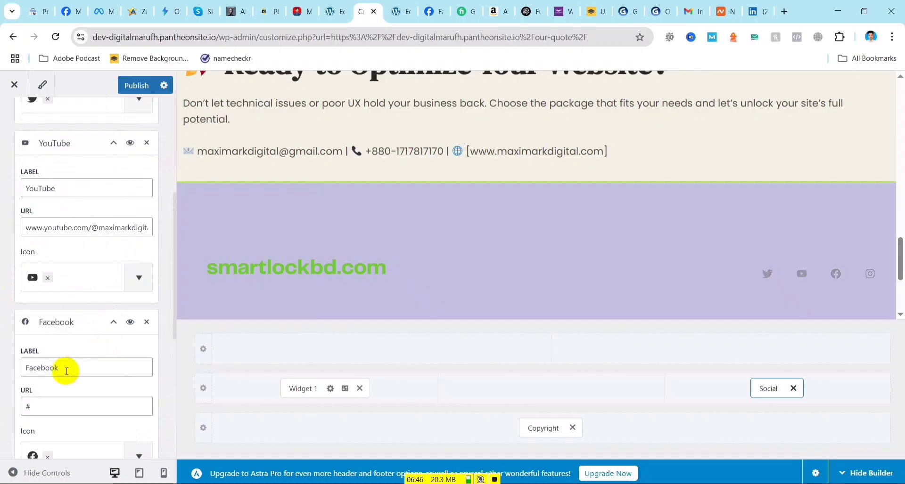
click(23, 411)
text(www)
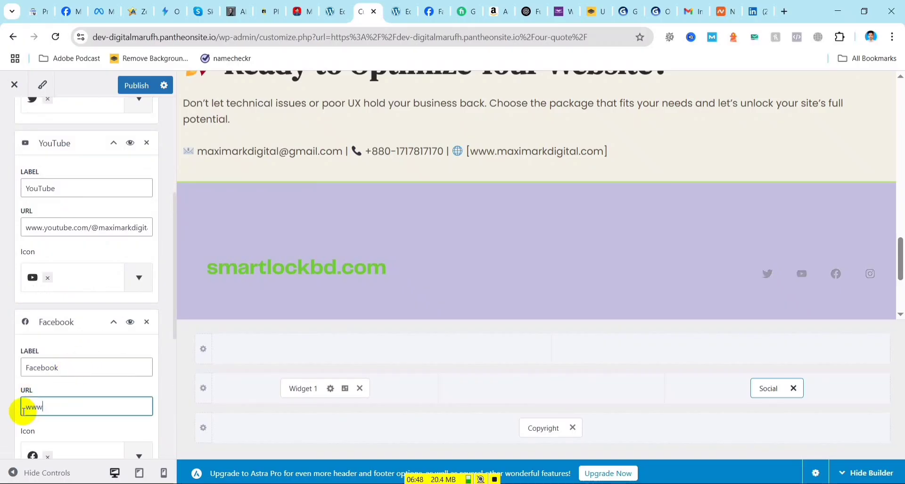
text(.facebook)
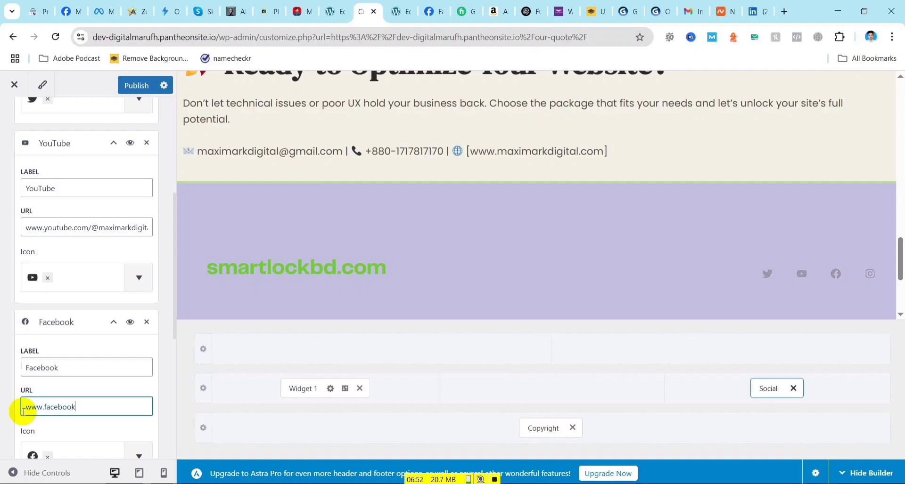
text(.com/maximarkdigital)
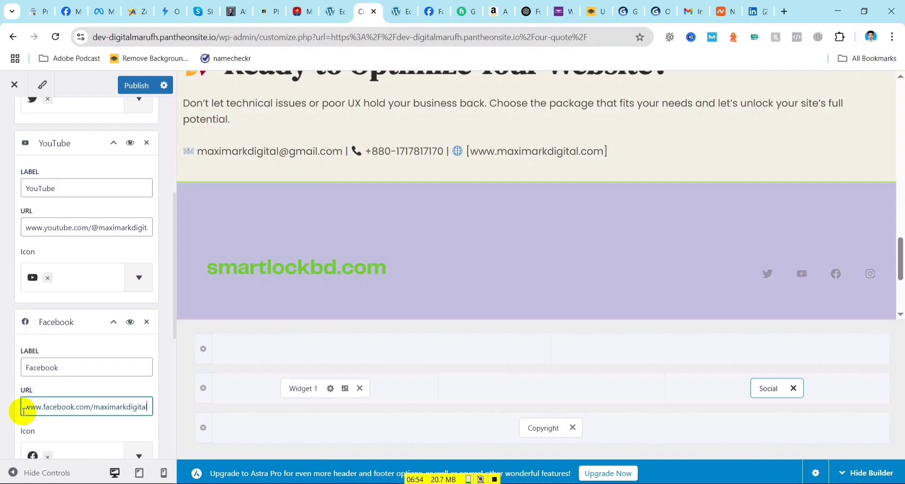
scroll(80, 403, down, 3)
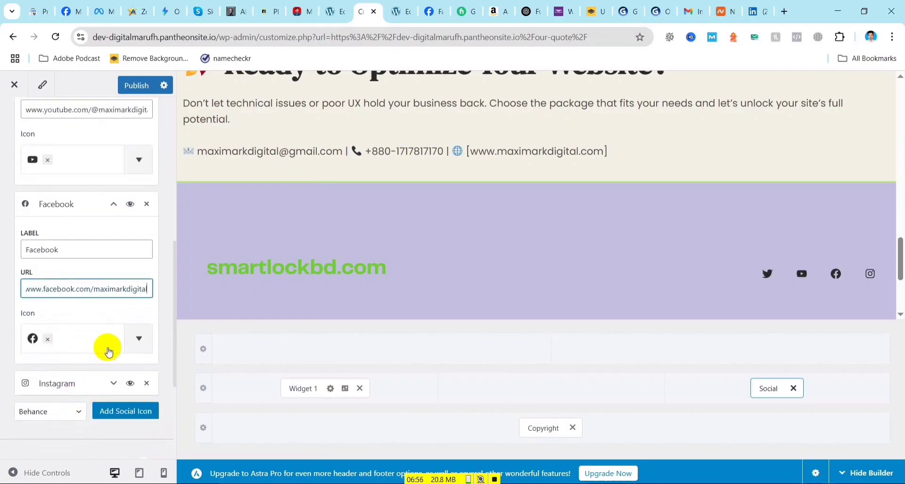
click(116, 385)
scroll(94, 377, down, 3)
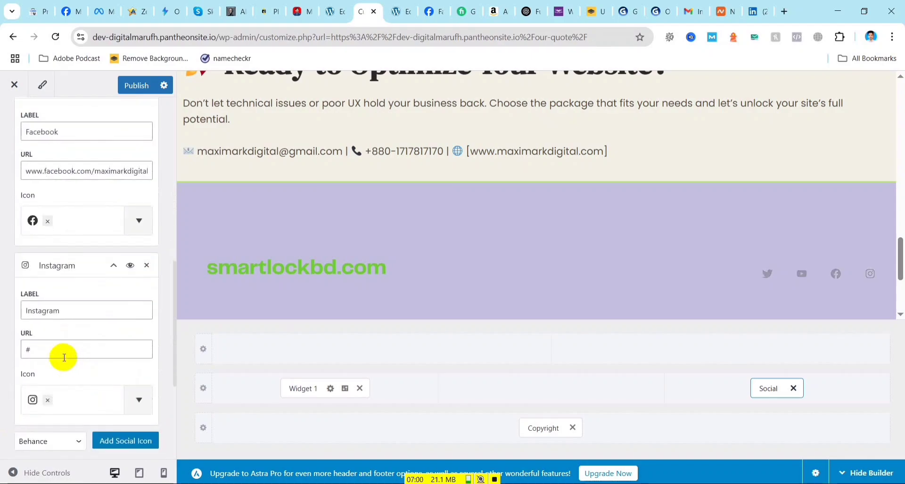
drag(65, 357, 12, 355)
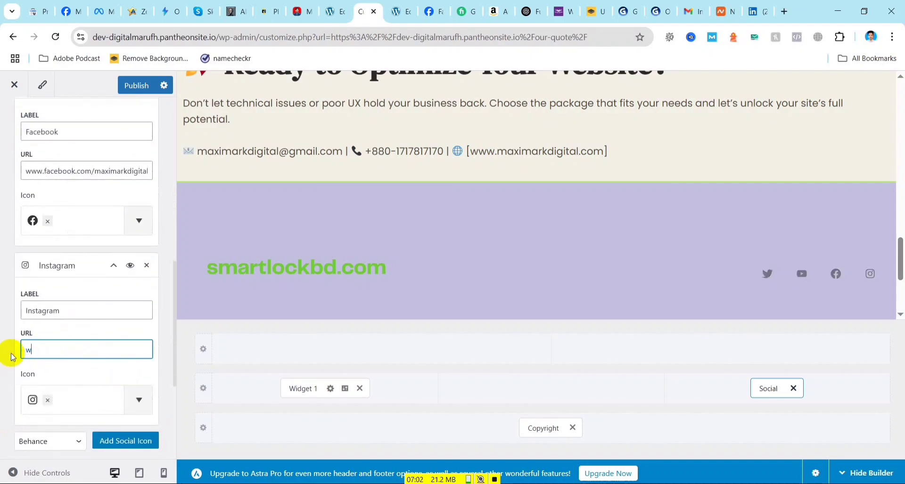
text(www.ins)
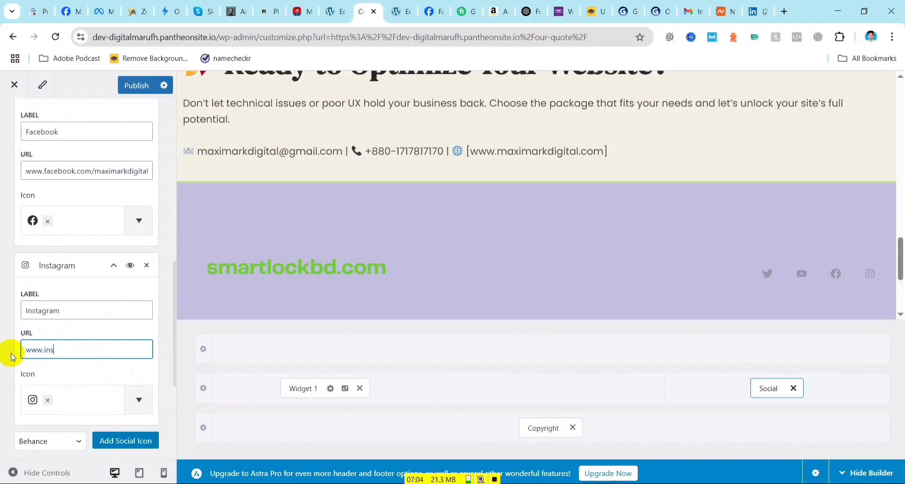
text(tagram)
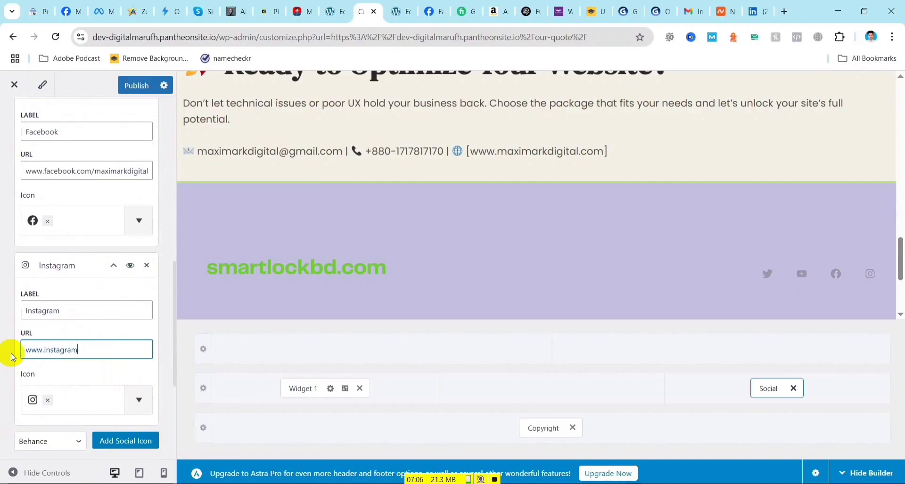
text(.com/maximarkdigital)
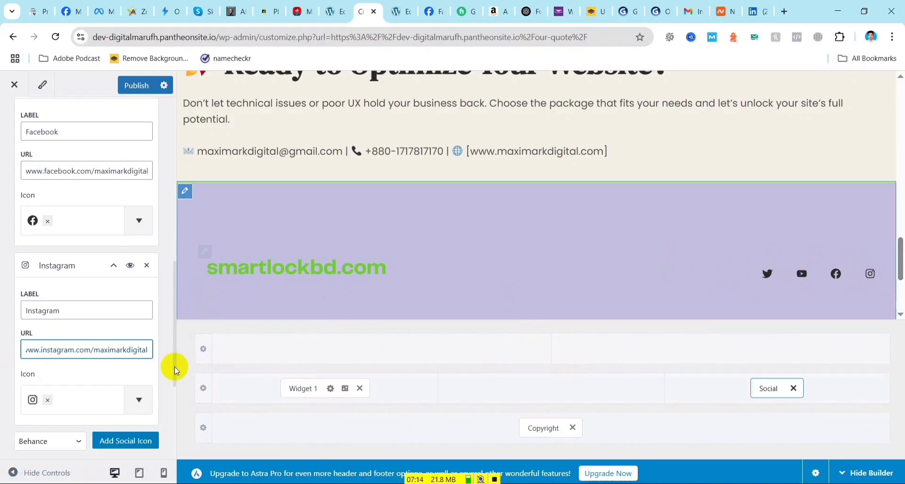
click(133, 86)
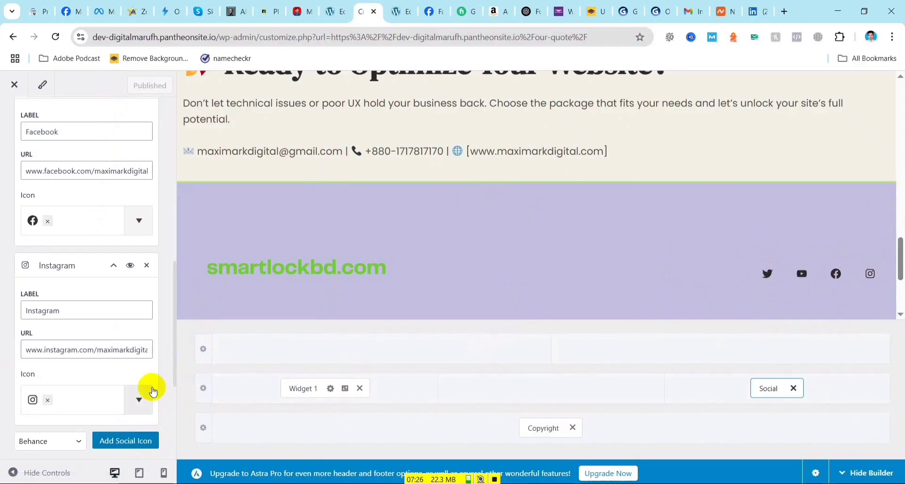
- Add a Behance social icon to the footer's social element and change its label to LinkedIn
scroll(123, 369, down, 3)
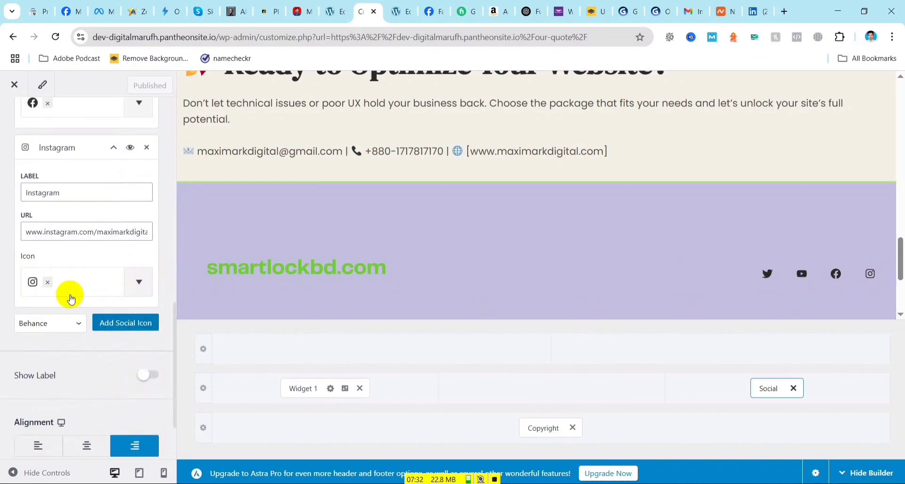
click(129, 329)
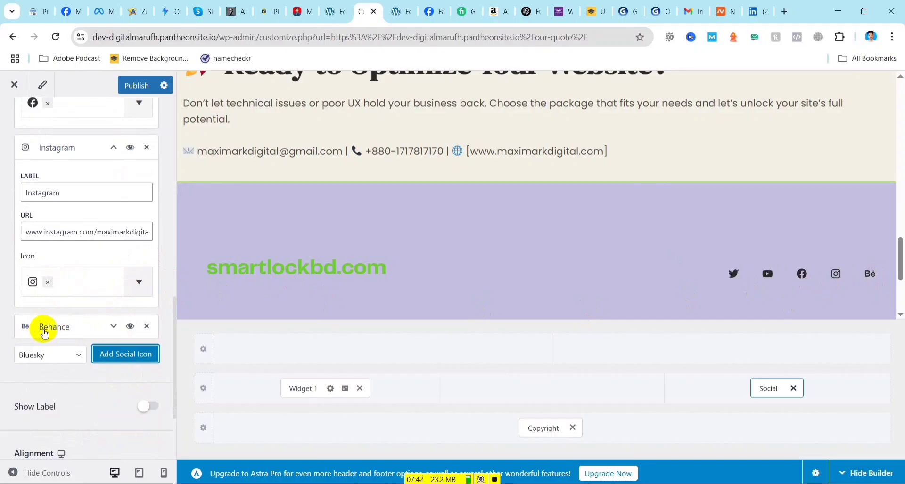
click(113, 327)
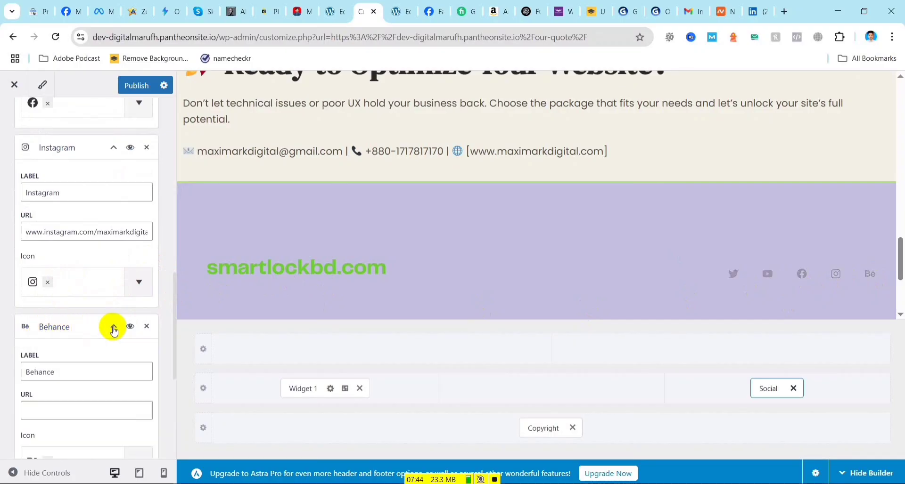
drag(60, 374, 23, 376)
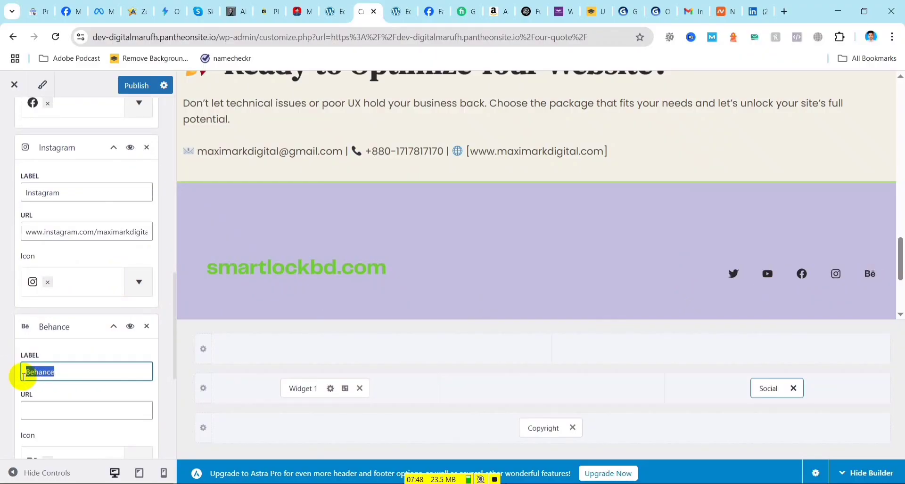
text(Linked)
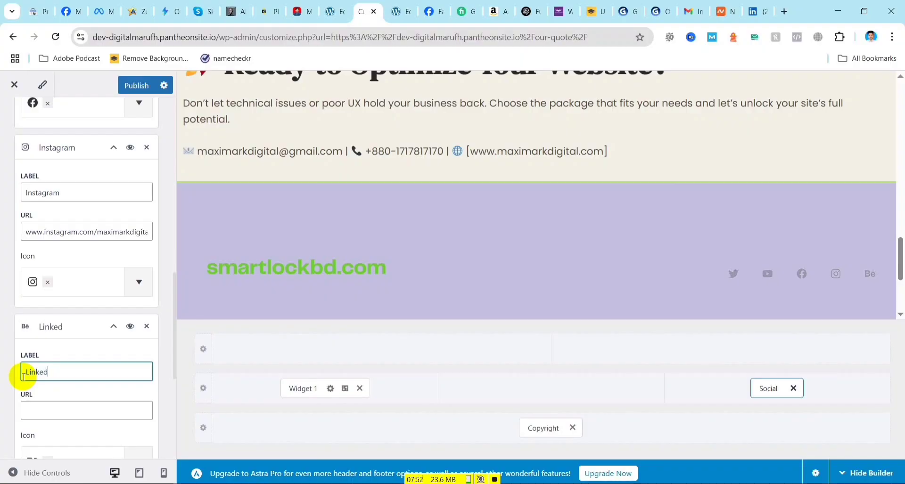
text(In)
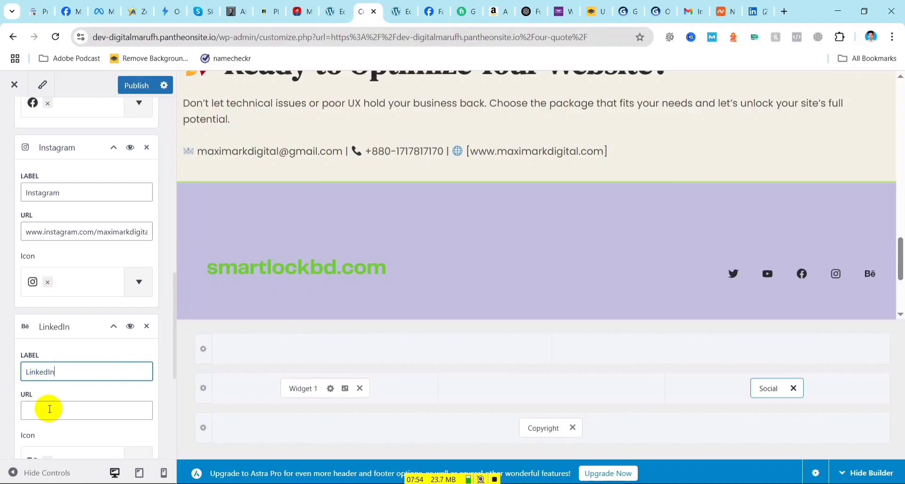
- Replace the Behance symbol of the LinkedIn entry with the square LinkedIn icon, searching the icon library for "linked"
scroll(54, 395, down, 2)
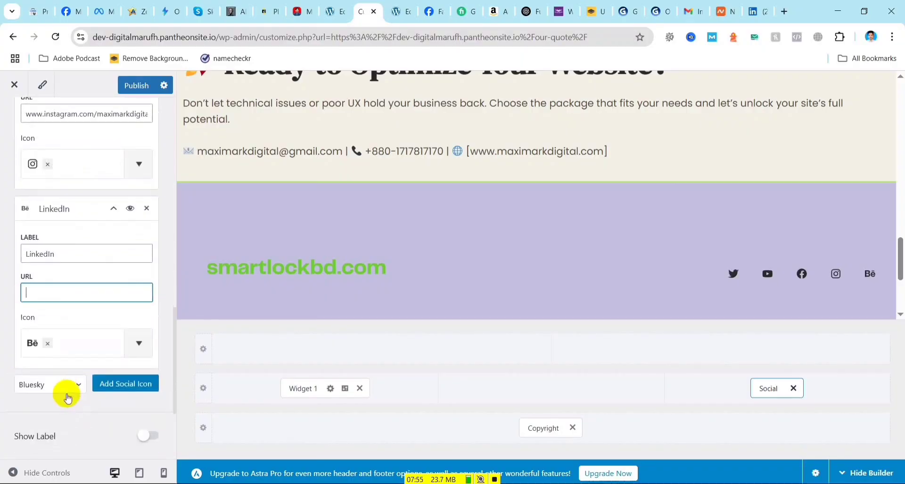
click(46, 348)
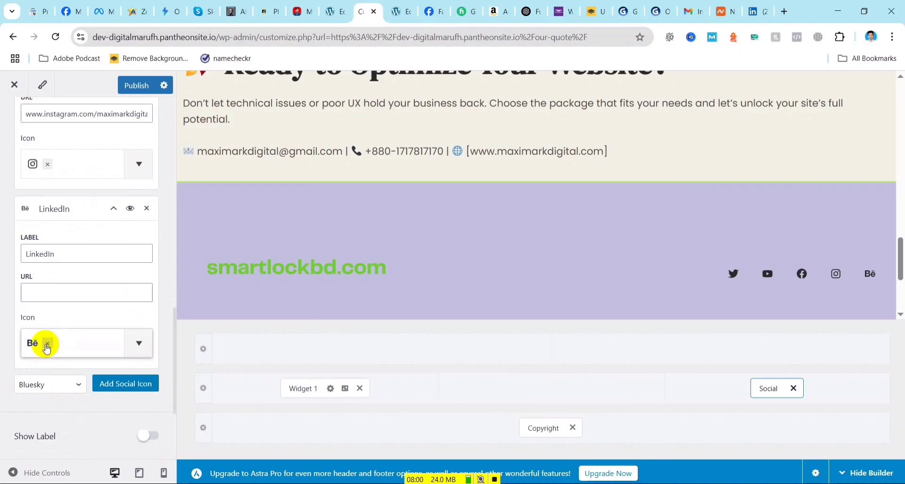
click(127, 350)
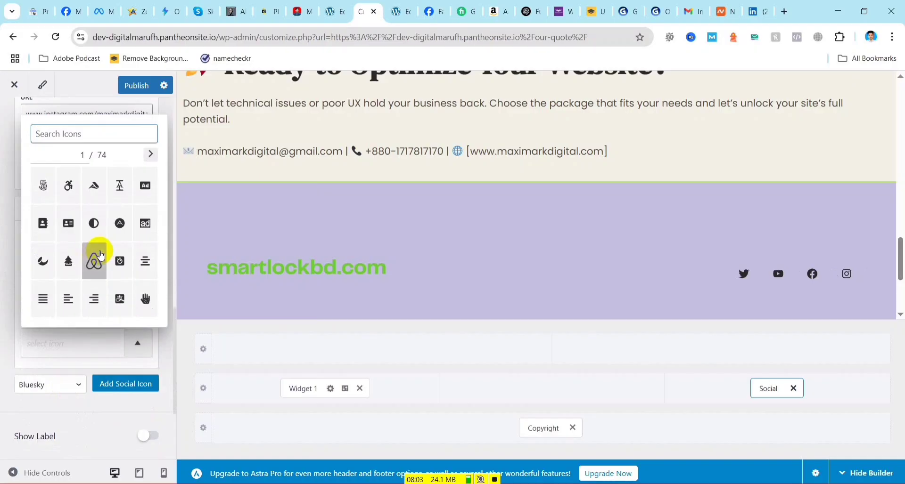
scroll(71, 231, up, 2)
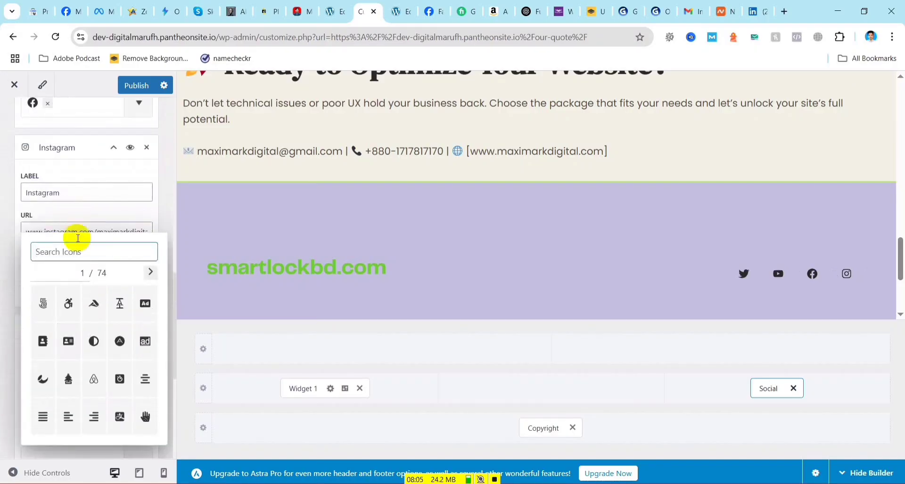
click(73, 252)
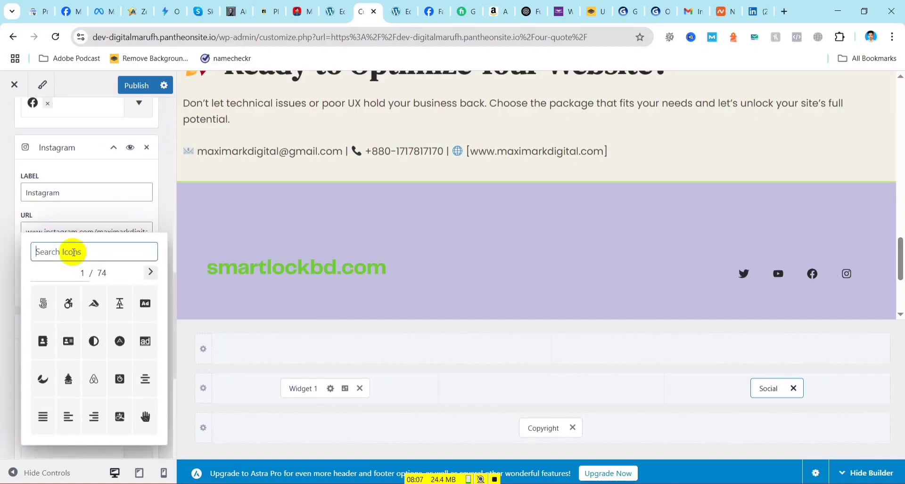
text(ink)
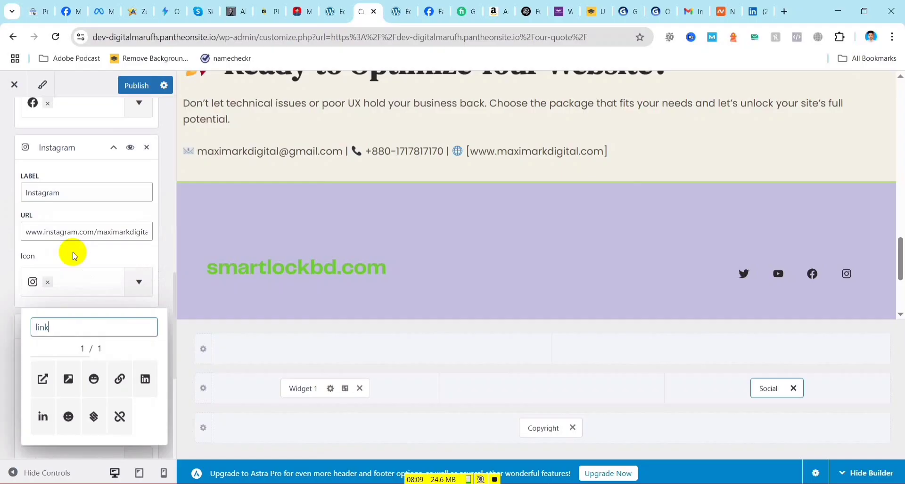
text(ed)
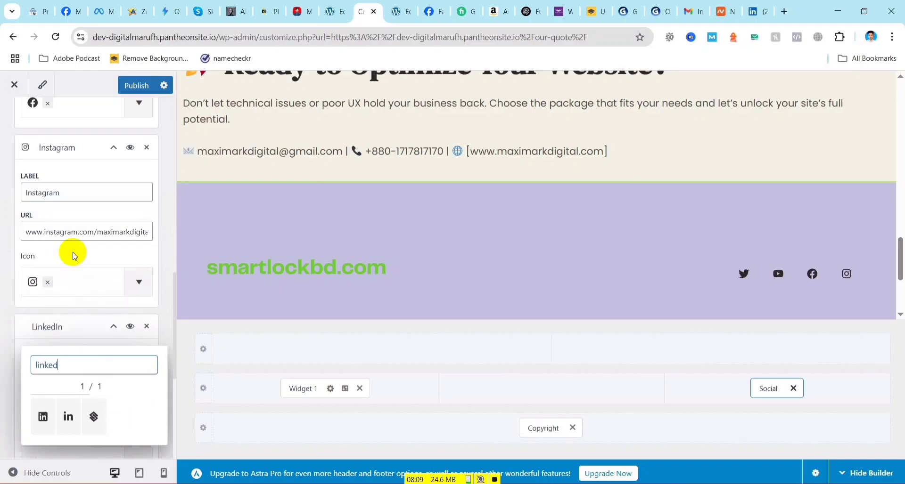
click(44, 419)
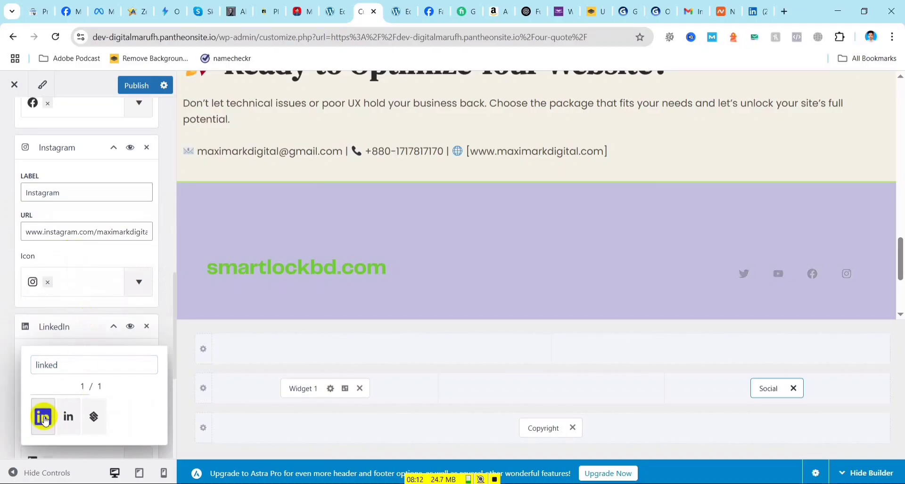
click(21, 347)
scroll(60, 407, down, 2)
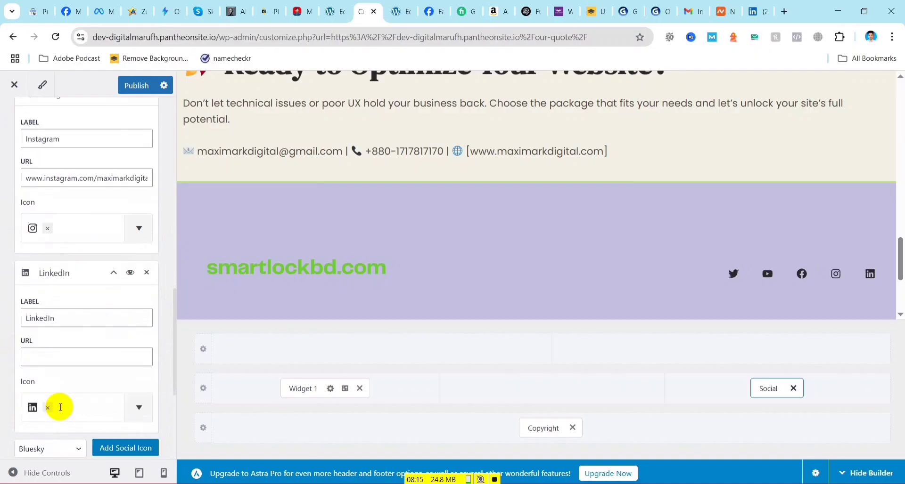
scroll(82, 418, down, 3)
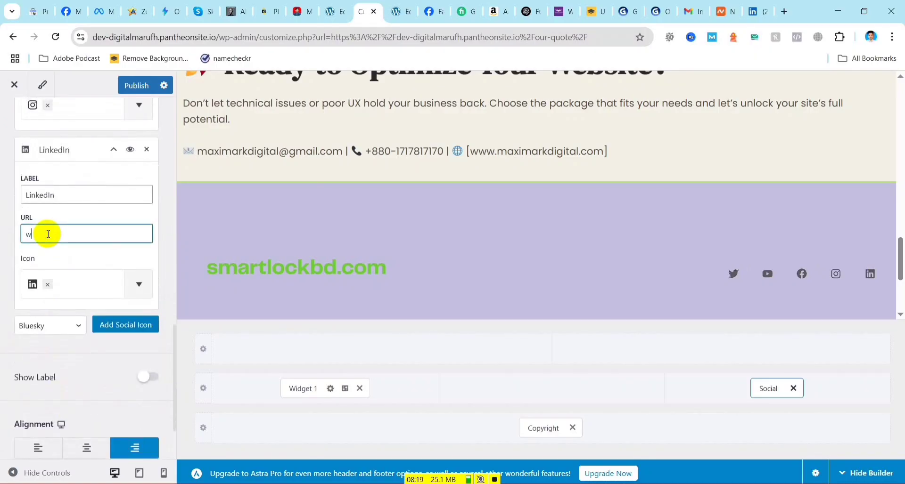
text(ww.)
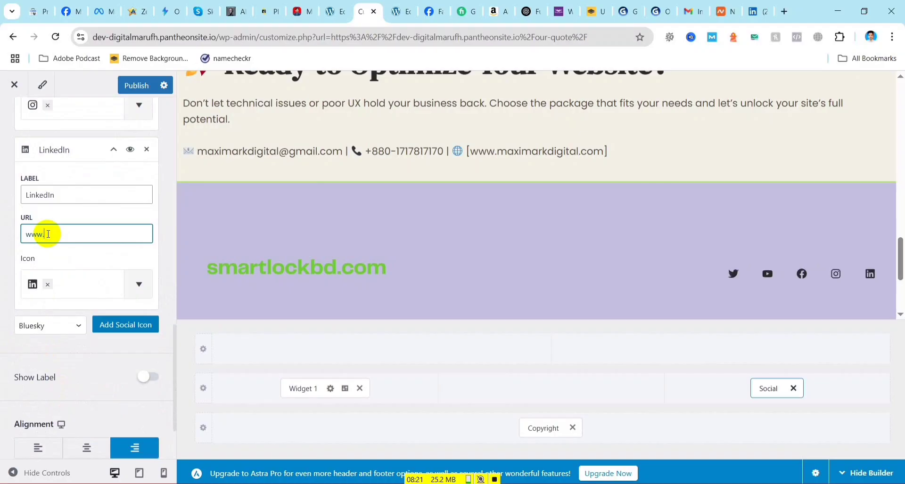
text(linke)
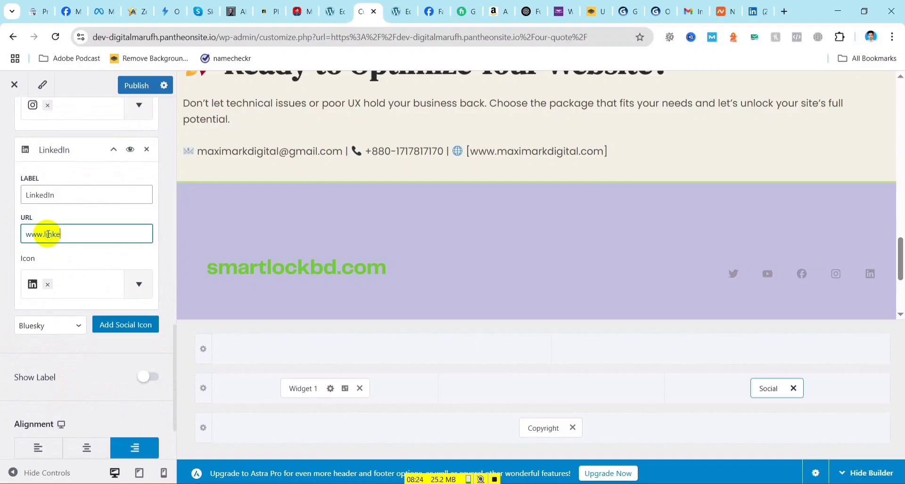
text(di)
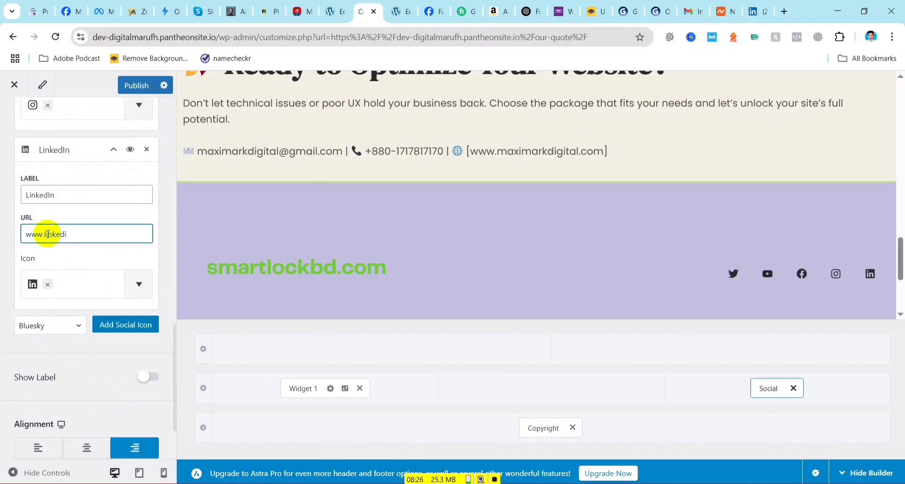
text(n.com/maximarkdigital)
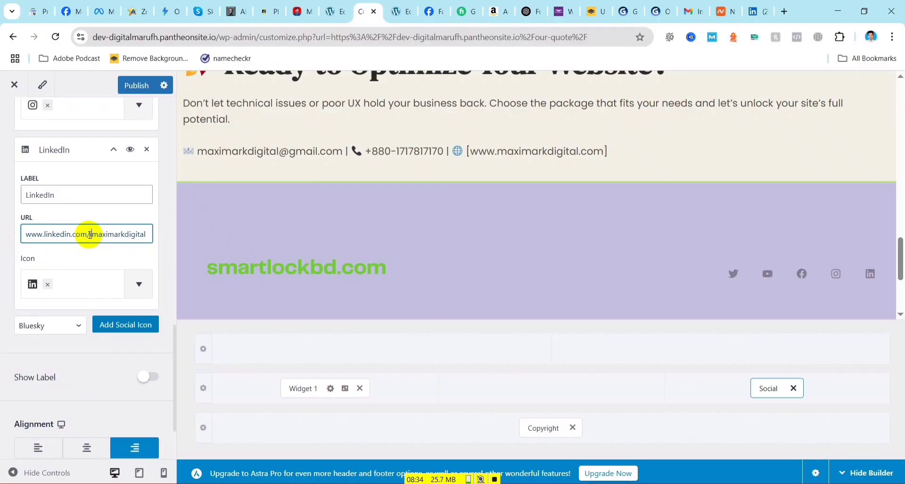
text(in/)
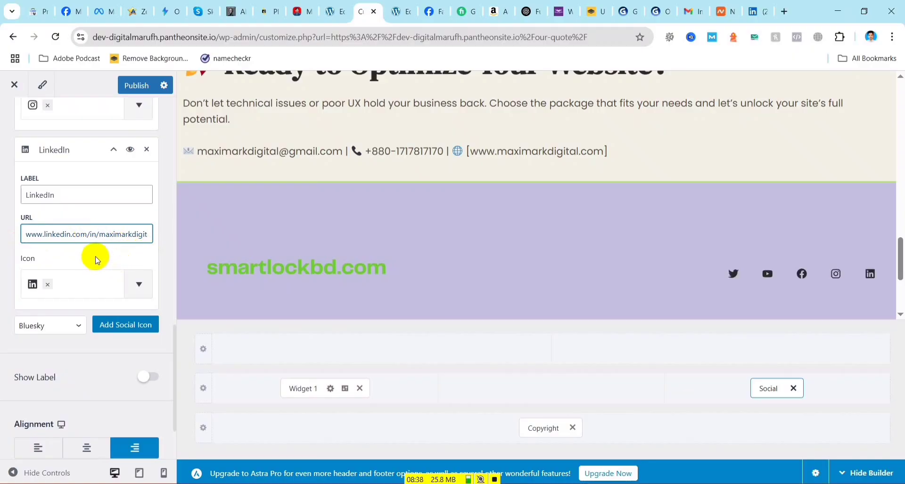
click(107, 347)
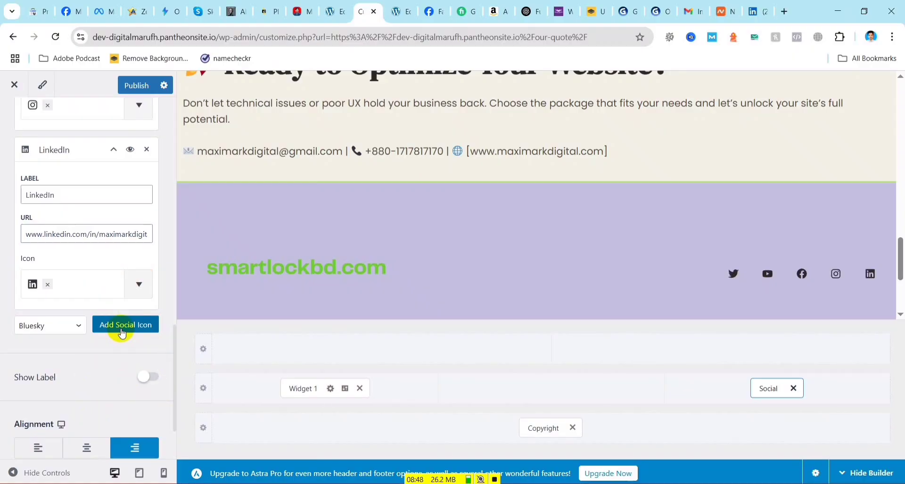
scroll(107, 246, up, 5)
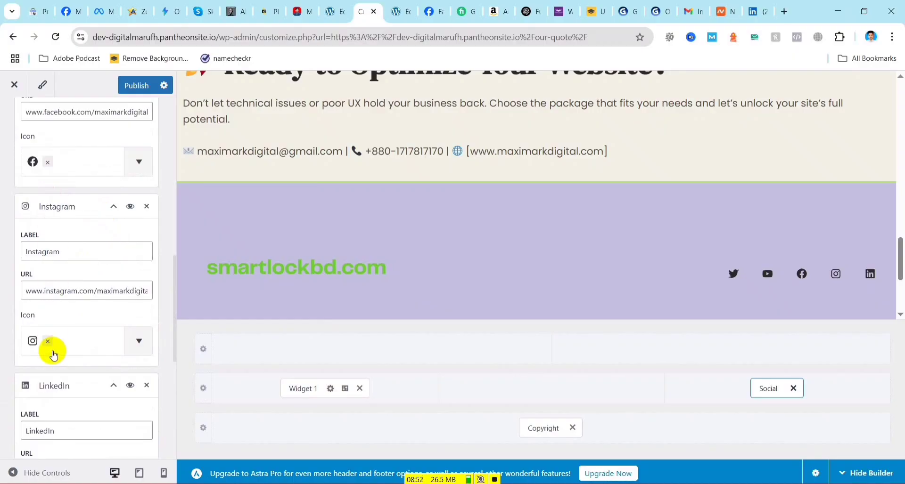
- Review the labels, URLs and symbols of the footer's social icon entries, collapsing and expanding the Twitter entry
scroll(41, 271, up, 3)
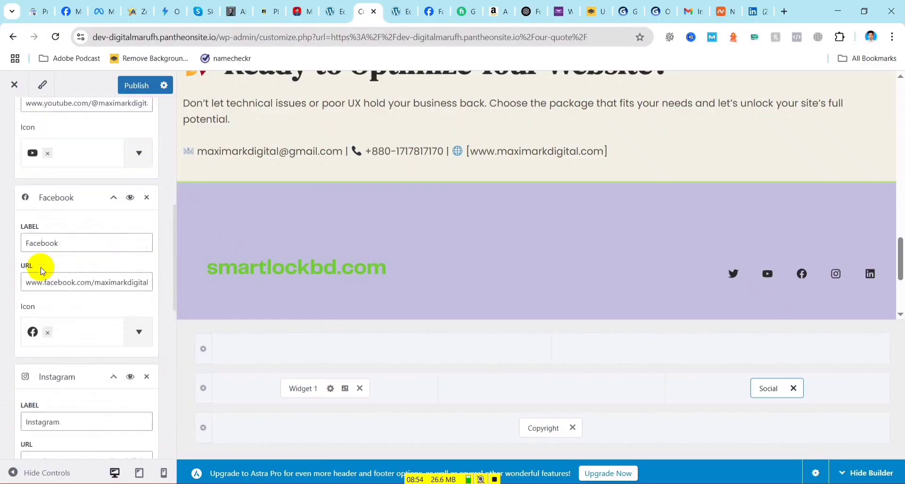
scroll(42, 269, up, 5)
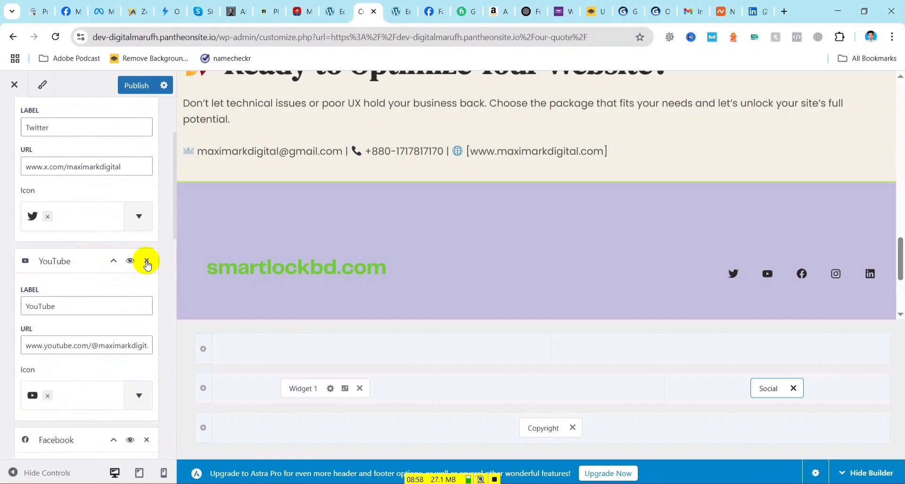
scroll(146, 263, up, 3)
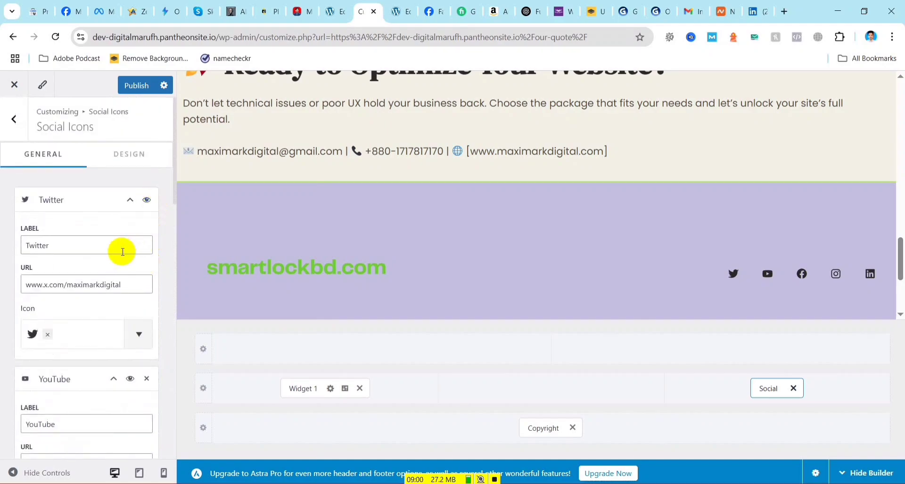
click(85, 198)
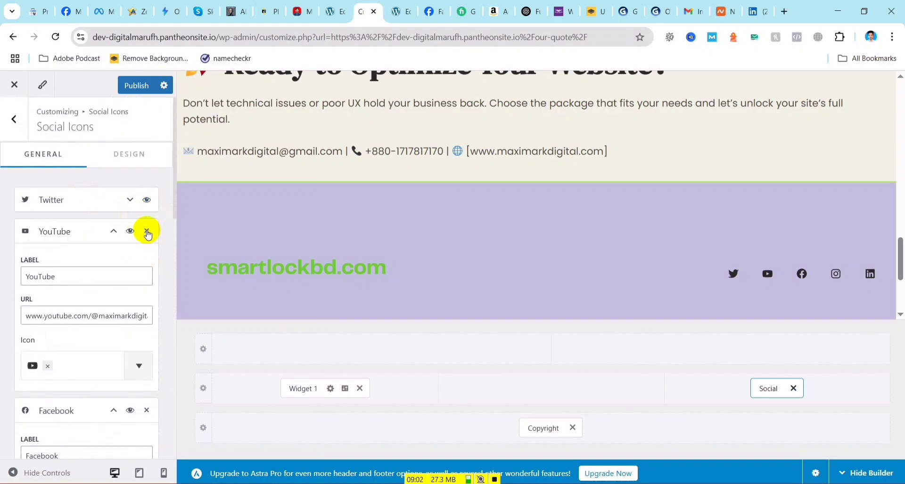
click(130, 200)
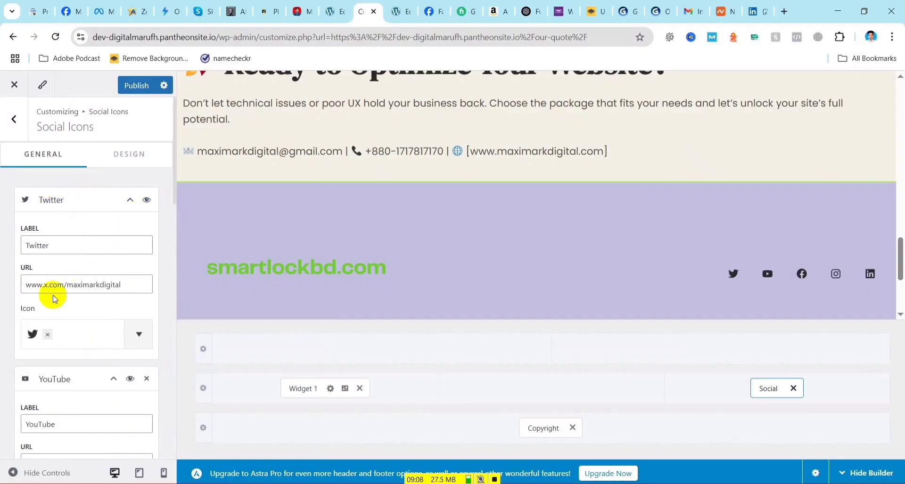
click(78, 204)
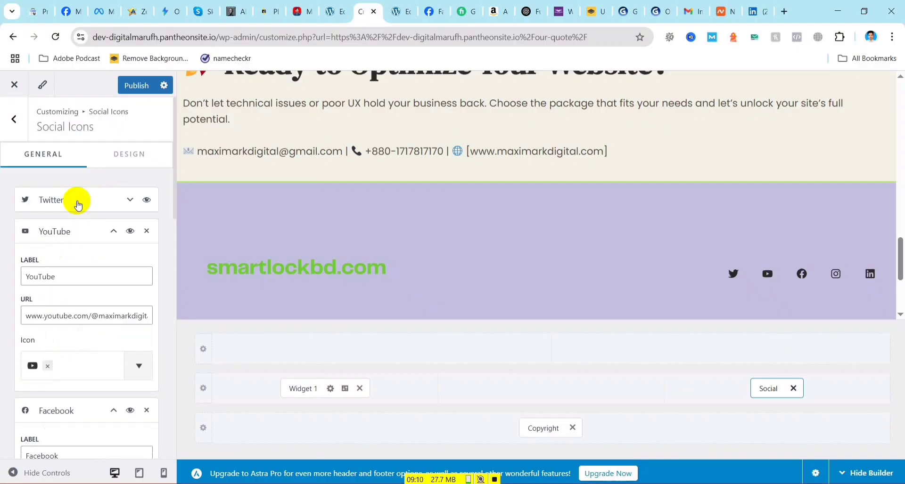
click(132, 202)
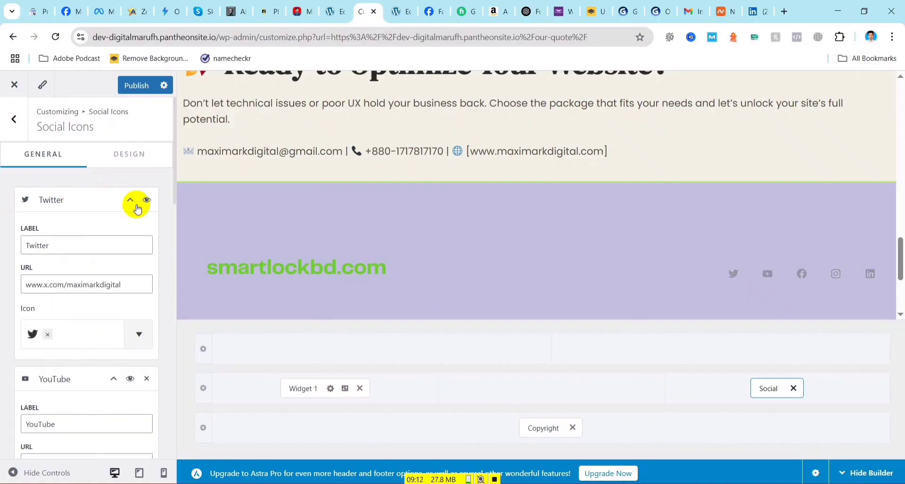
scroll(129, 283, down, 2)
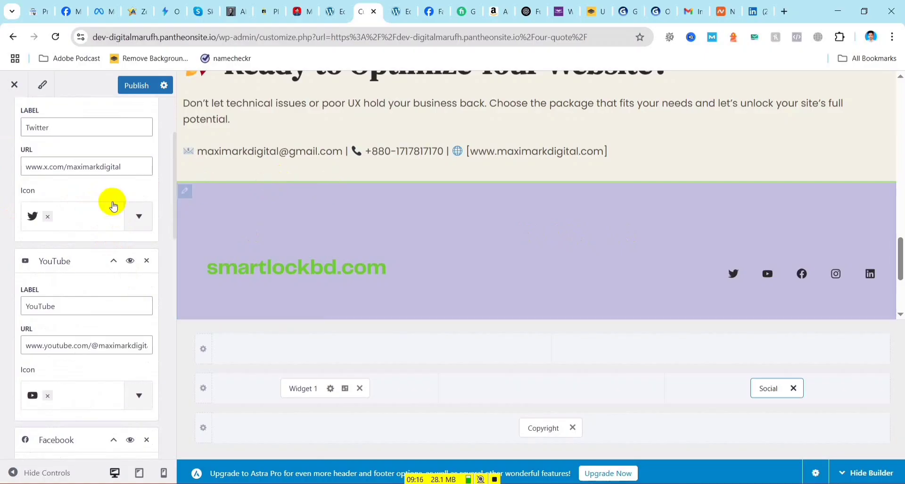
- Toggle the Twitter icon's visibility off and back on in the footer's social element
scroll(142, 208, up, 3)
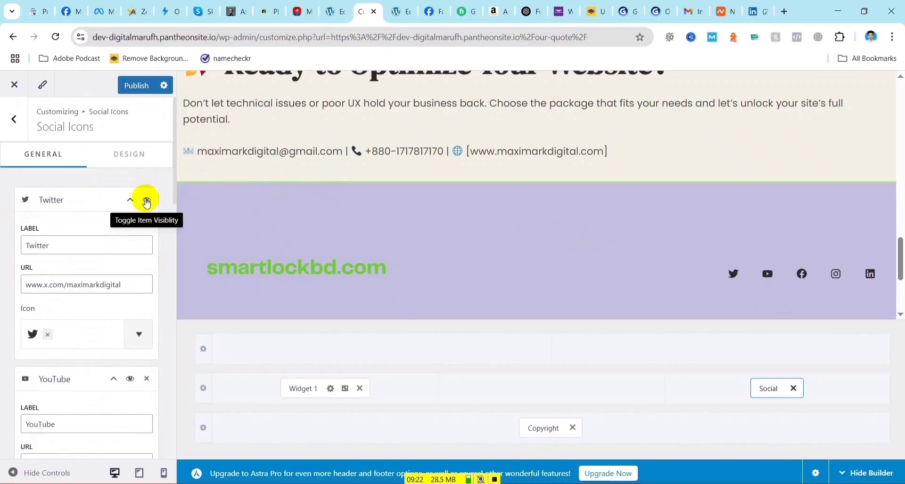
click(147, 202)
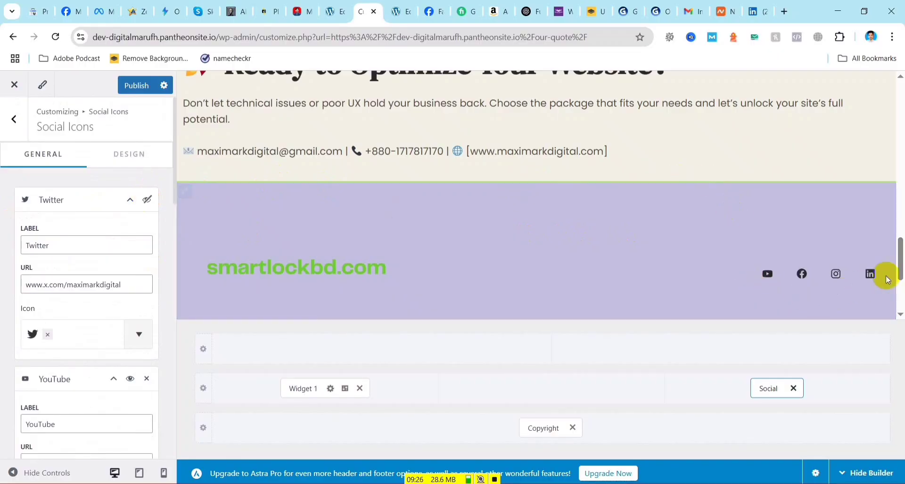
click(147, 201)
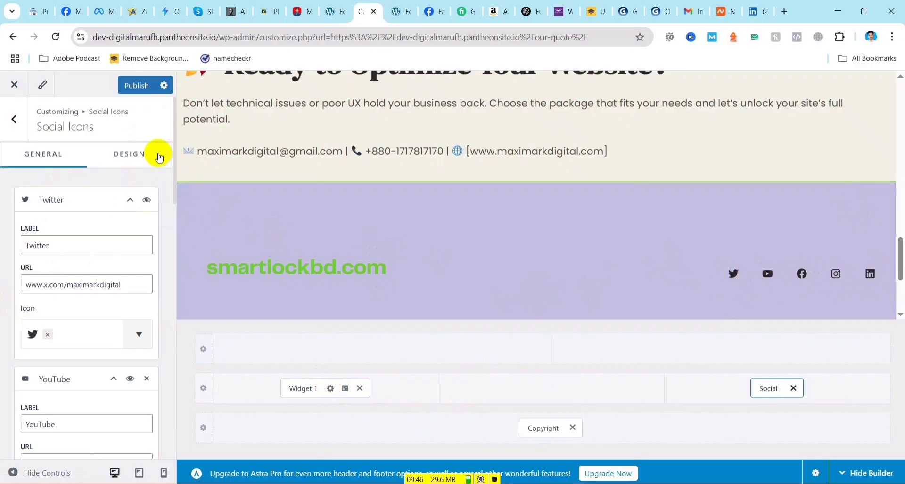
- Set the social icons' color type to Official and enable the brand color on hover
click(132, 156)
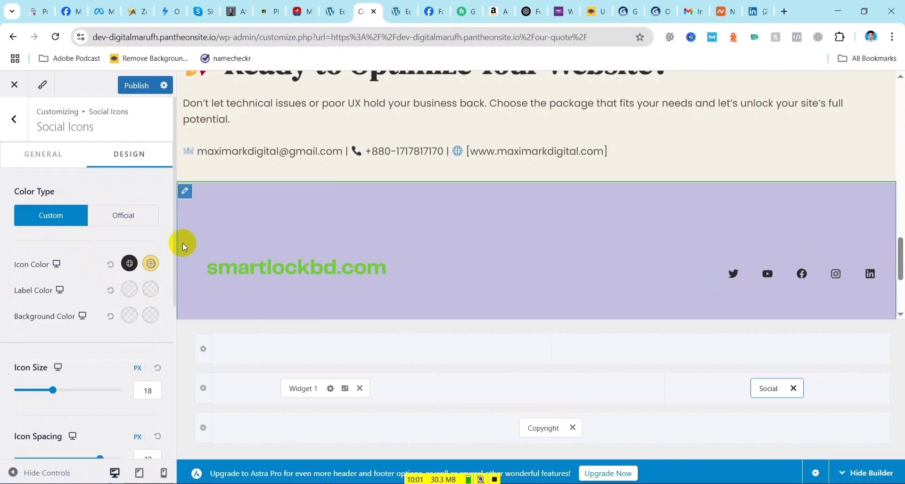
click(129, 219)
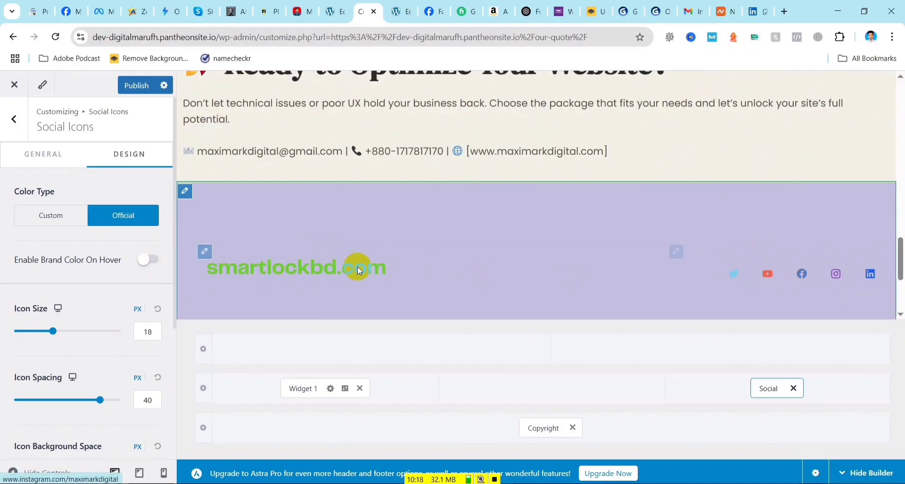
click(151, 262)
- Try pink, red and gray shades for the social icons' color and set it to near-black #030303
click(151, 264)
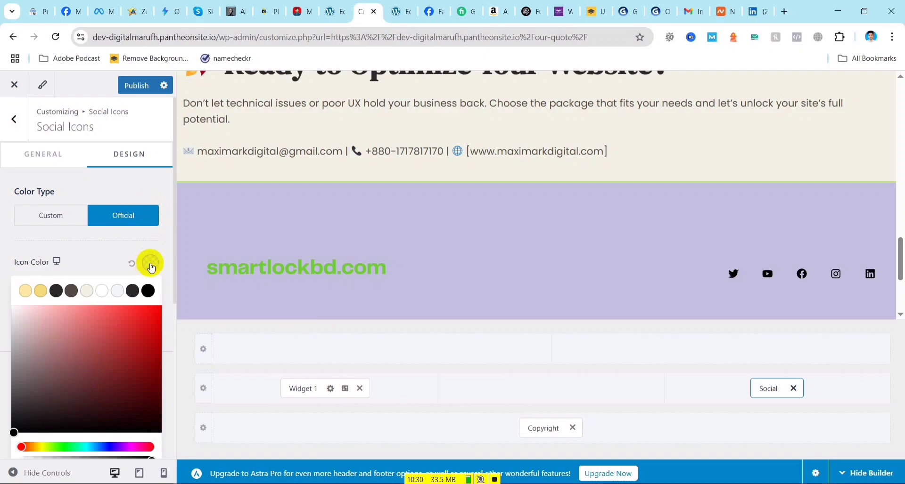
click(54, 315)
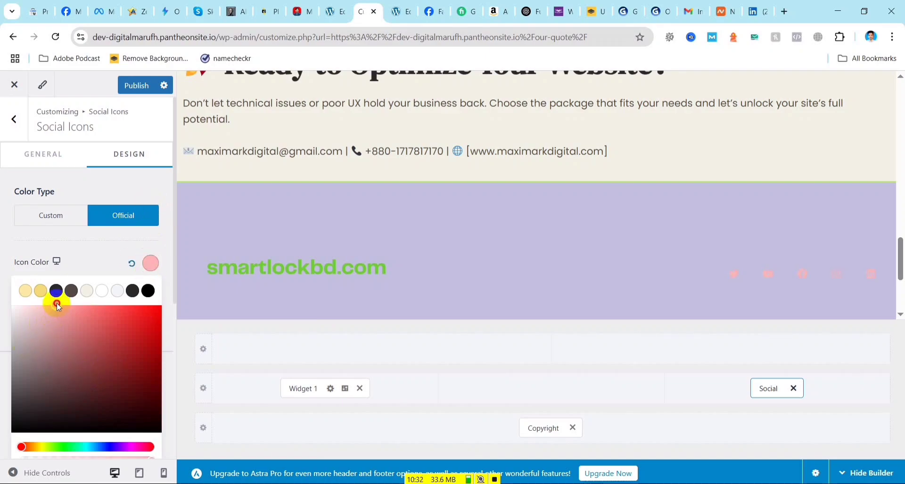
click(85, 336)
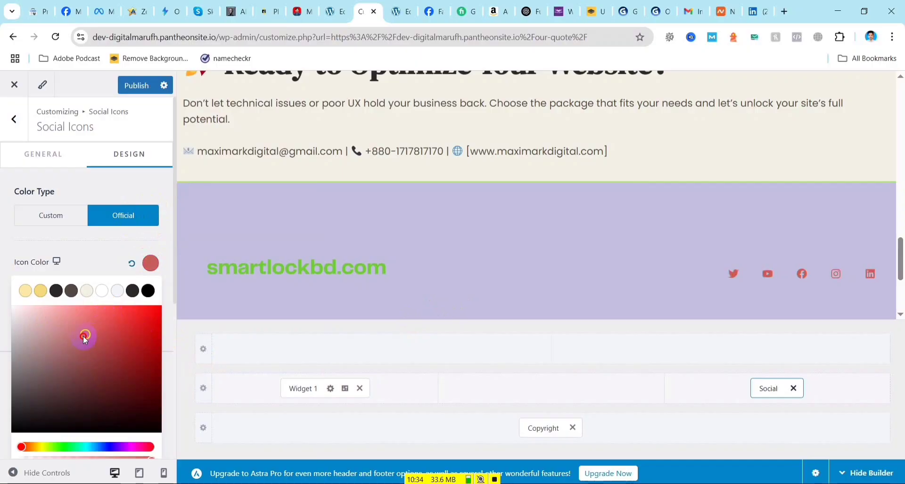
drag(84, 337, 31, 376)
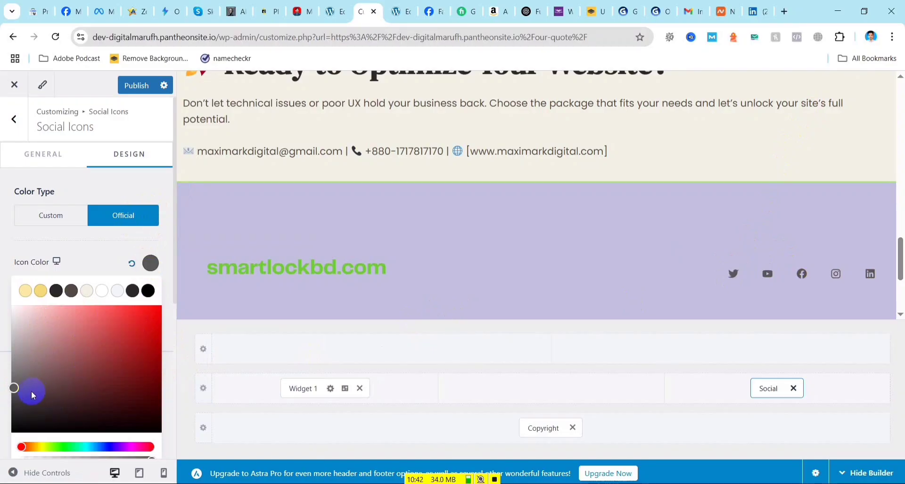
drag(14, 388, 13, 431)
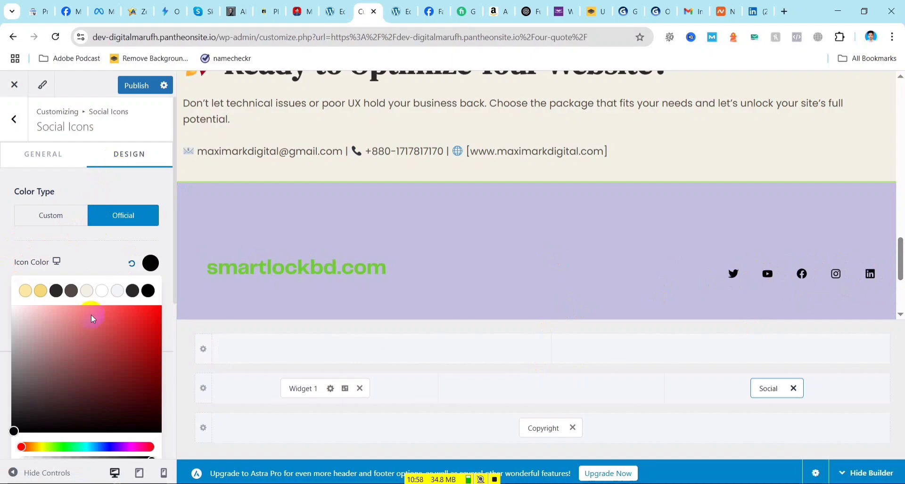
- Look through the social icons' remaining design options and their general settings, including label display, alignment and visibility
scroll(104, 330, down, 3)
scroll(100, 337, down, 3)
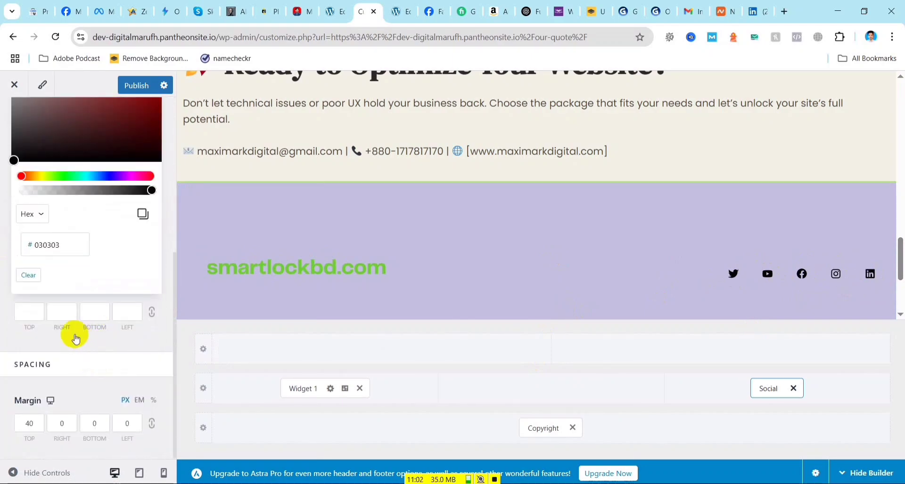
scroll(74, 333, up, 6)
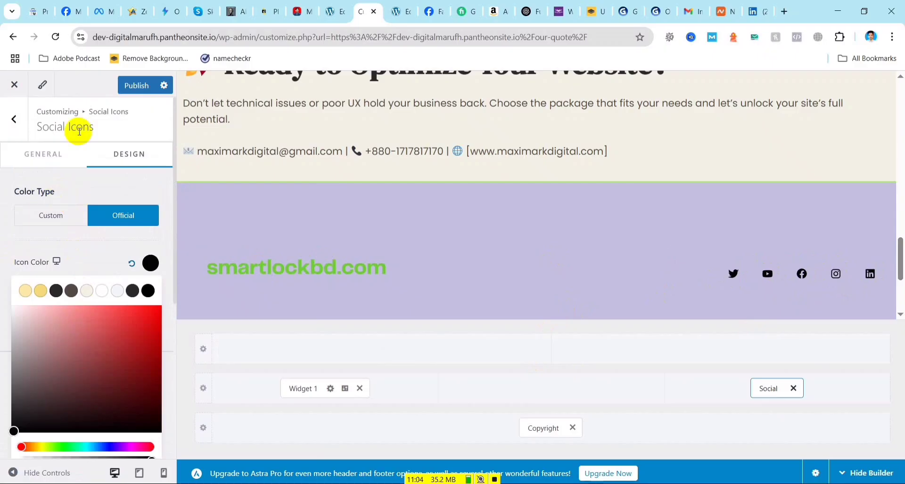
click(44, 154)
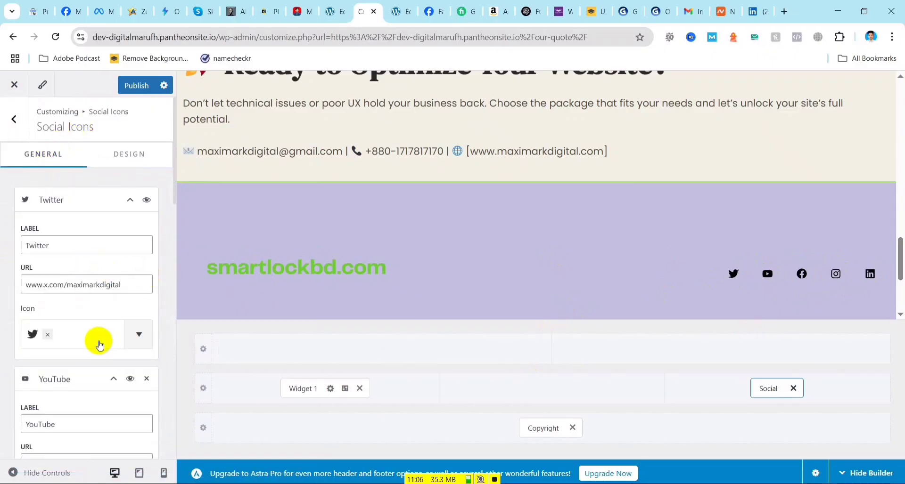
scroll(97, 344, down, 6)
scroll(76, 366, down, 10)
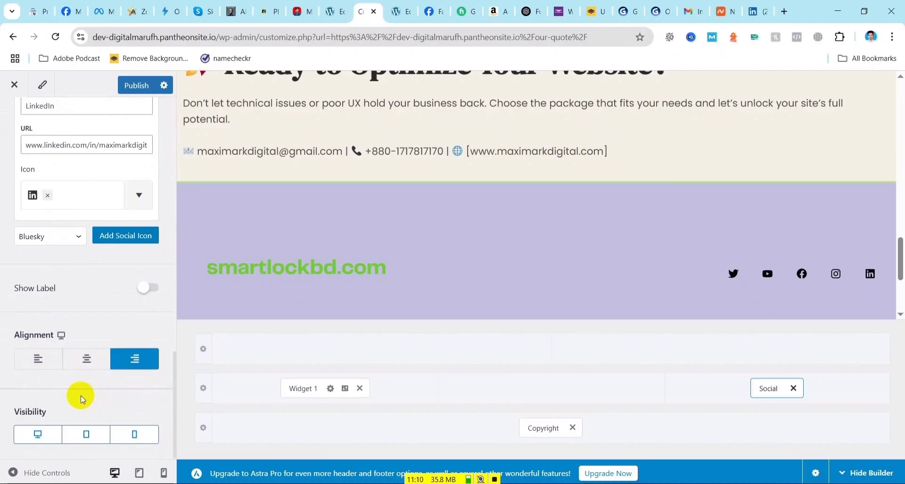
scroll(87, 332, up, 2)
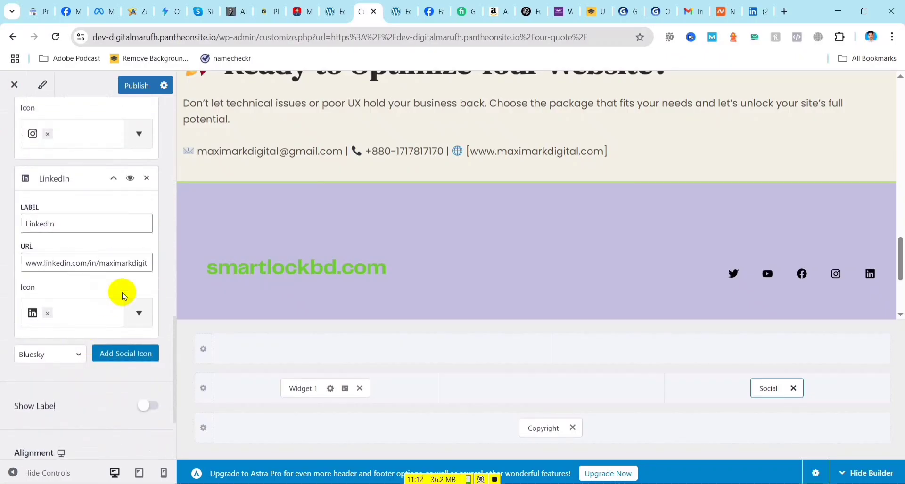
scroll(105, 290, up, 7)
scroll(70, 318, up, 8)
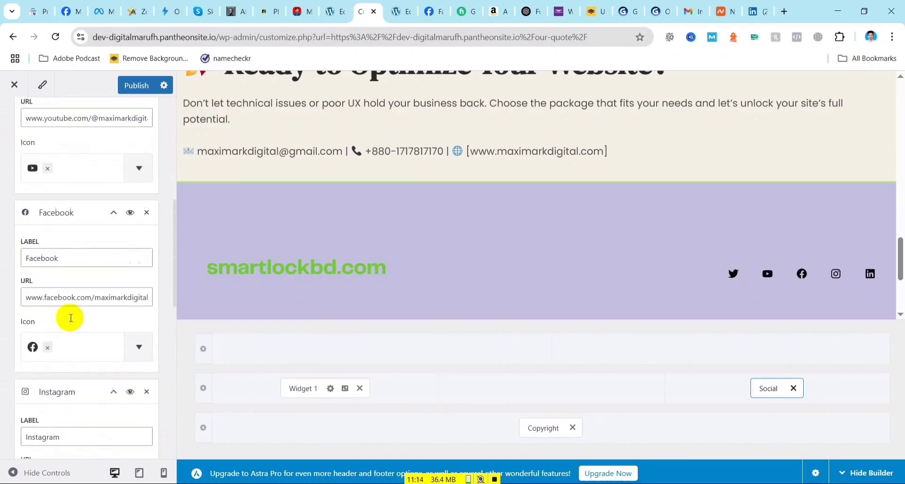
scroll(99, 207, up, 1)
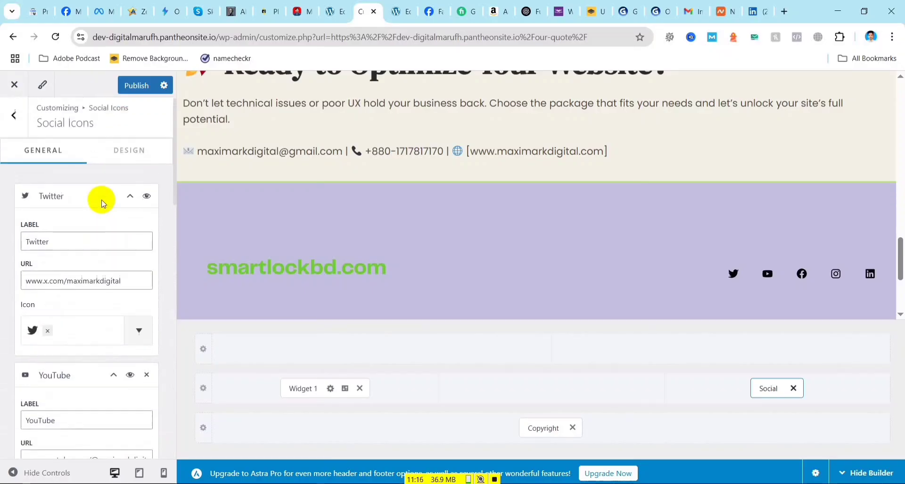
- Set the social icons' size to 21 px and publish the footer changes
click(127, 152)
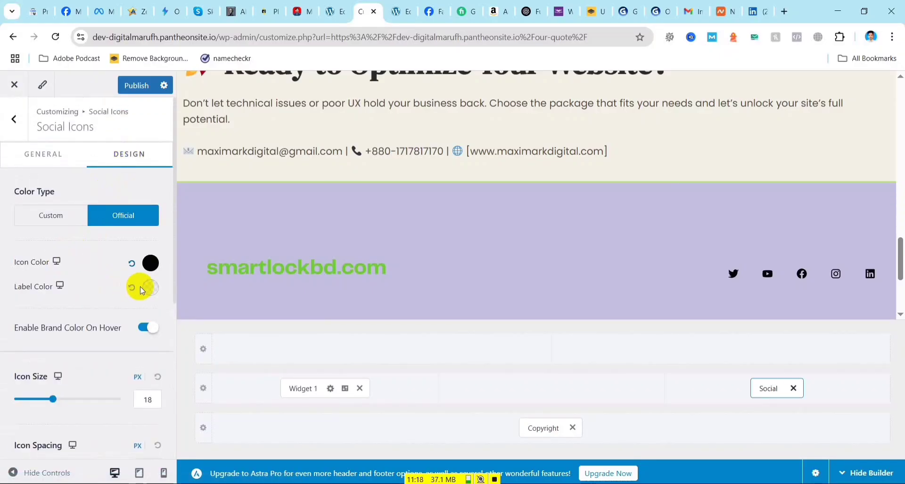
scroll(101, 333, down, 1)
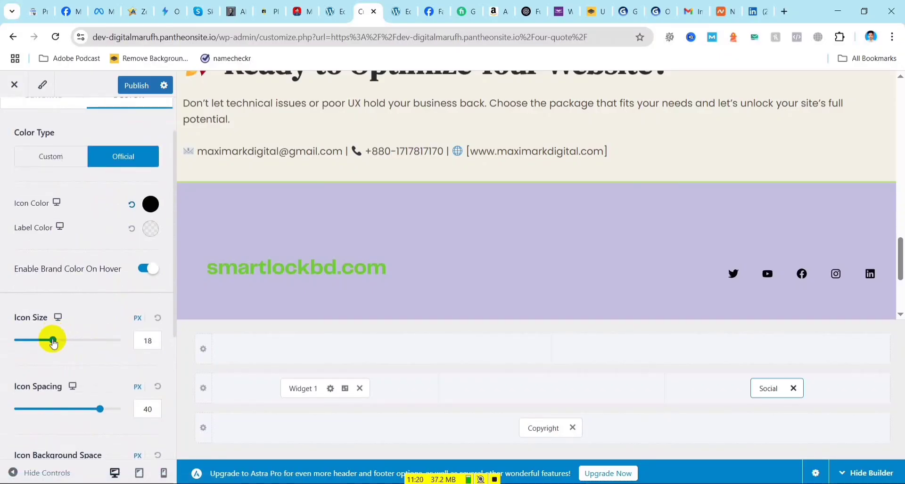
mouse_move(54, 342)
mouse_down()
mouse_move(81, 343)
mouse_move(61, 349)
mouse_up()
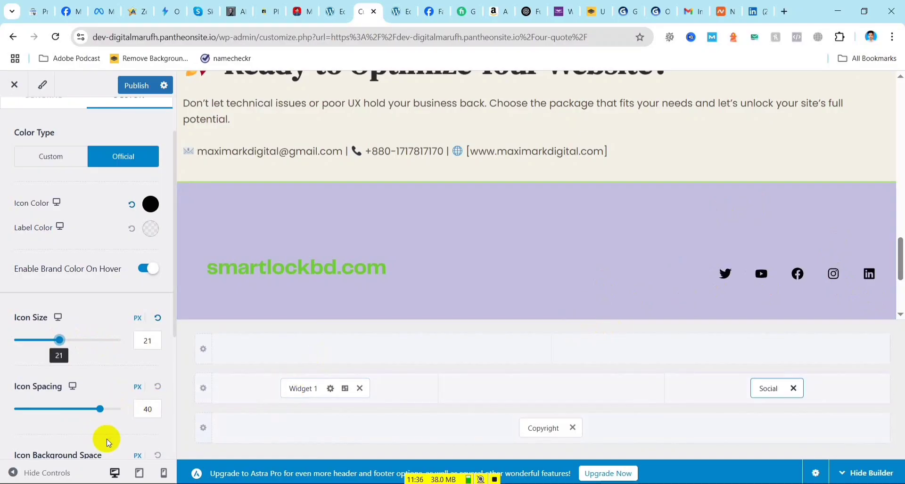
click(136, 90)
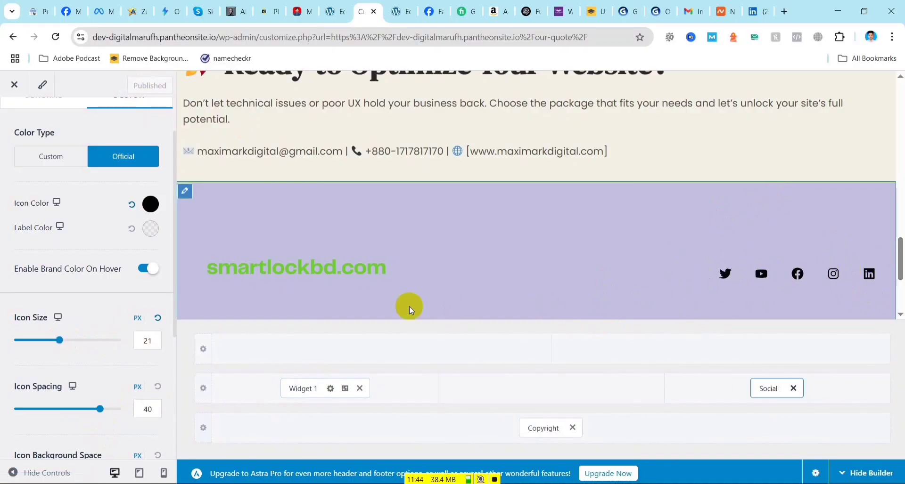
- Reset the official icon color, switch the social icons' color type to Custom and set their normal color to bright blue
click(132, 205)
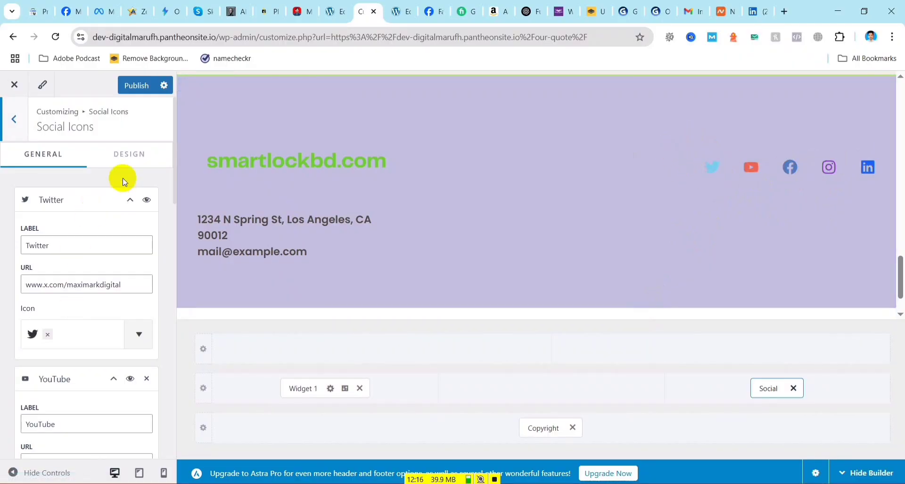
click(127, 154)
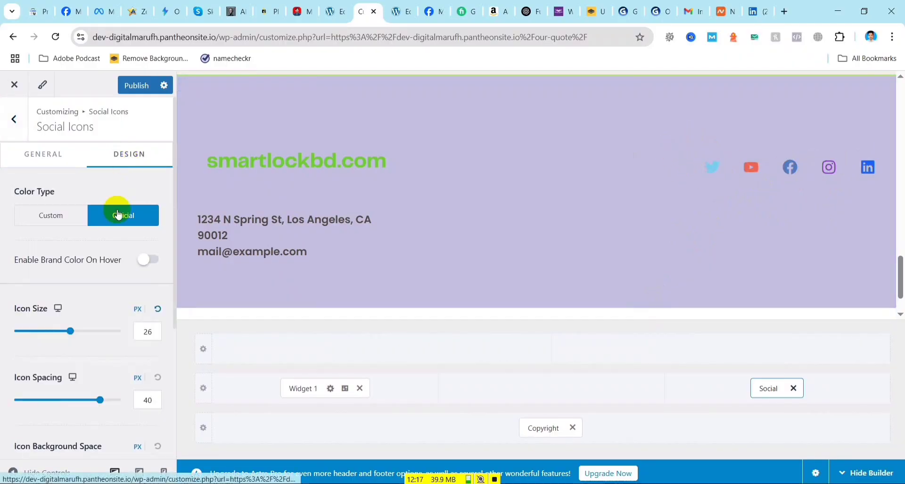
click(51, 216)
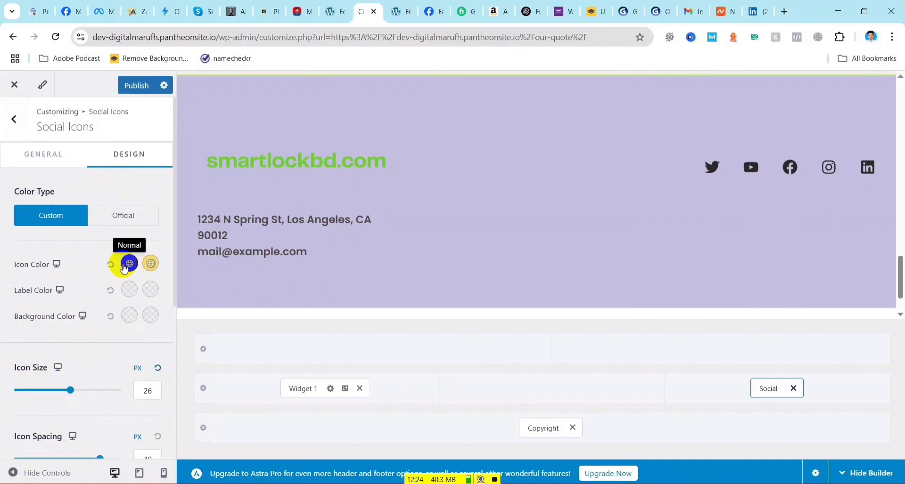
click(124, 266)
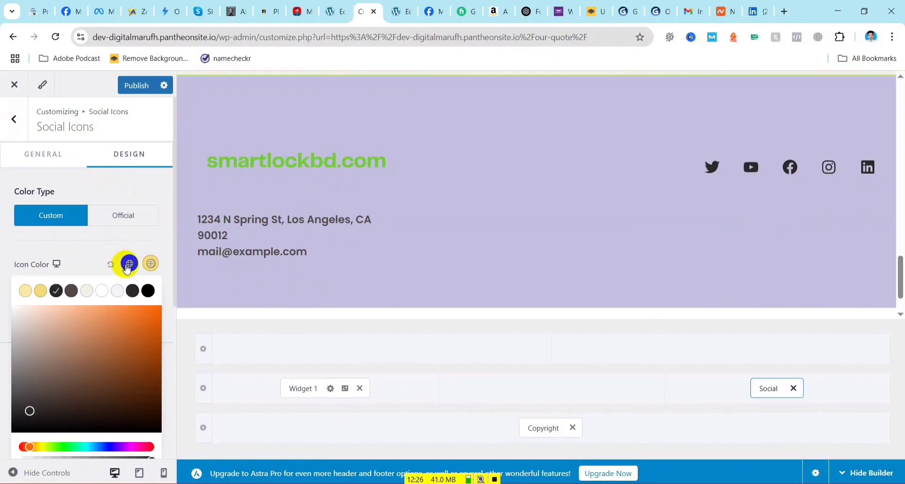
drag(29, 448, 108, 447)
click(152, 313)
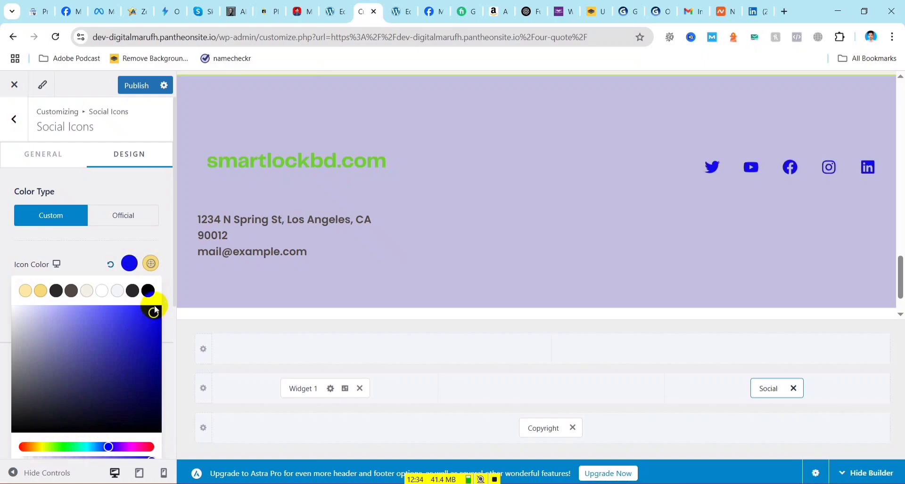
- Set the social icons' hover color to a custom dark green
click(151, 265)
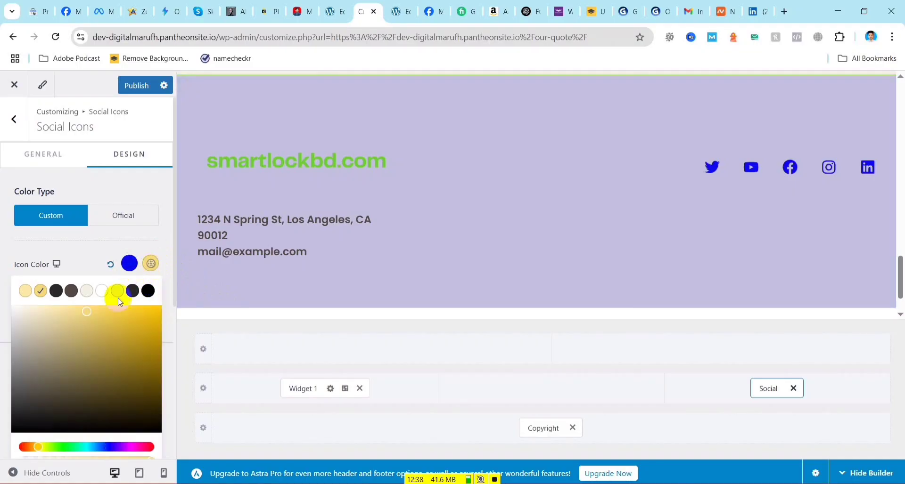
click(44, 451)
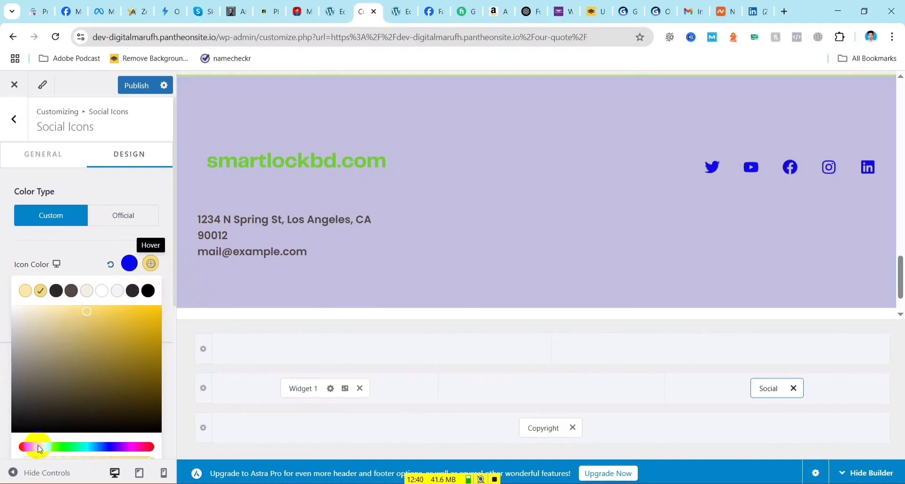
drag(40, 450, 64, 447)
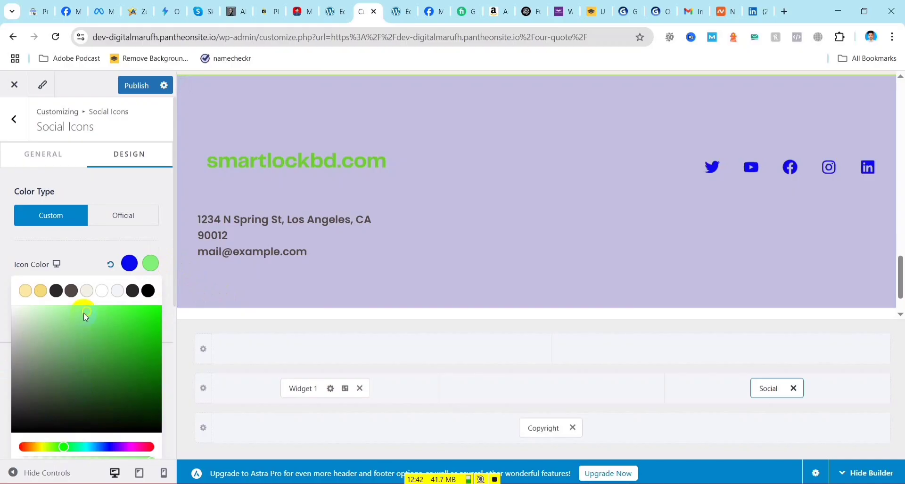
drag(85, 316, 159, 367)
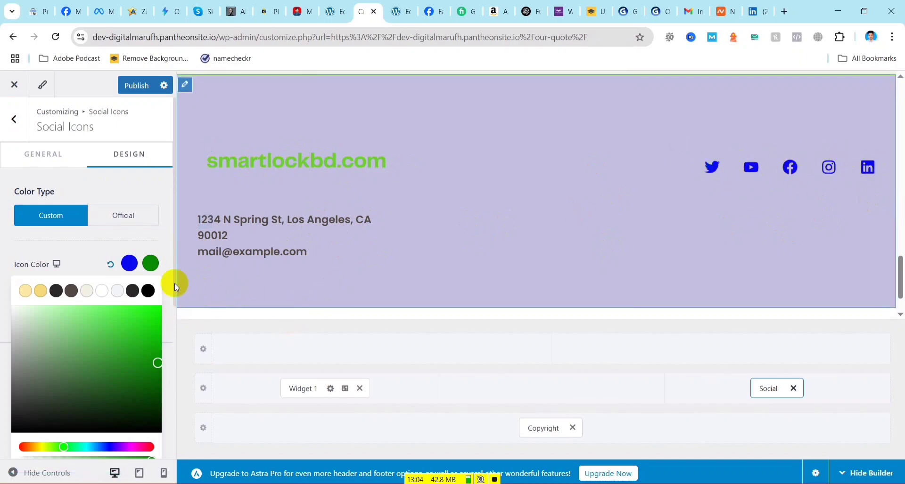
- Change the social icons' normal color to bright green and their hover color to blue
click(132, 264)
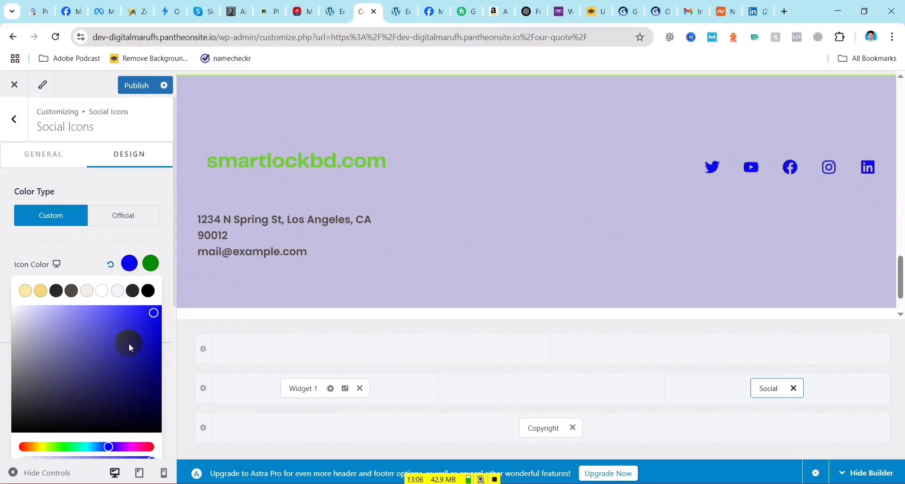
drag(108, 447, 62, 447)
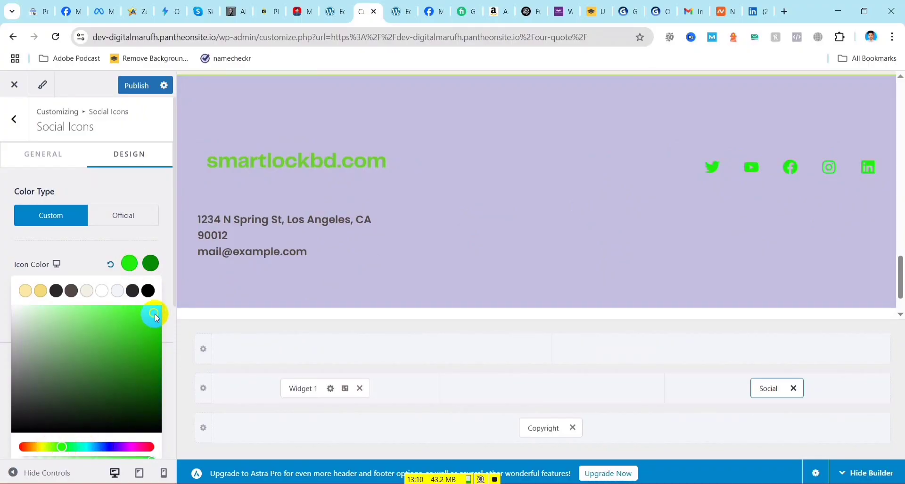
drag(154, 313, 157, 335)
click(149, 264)
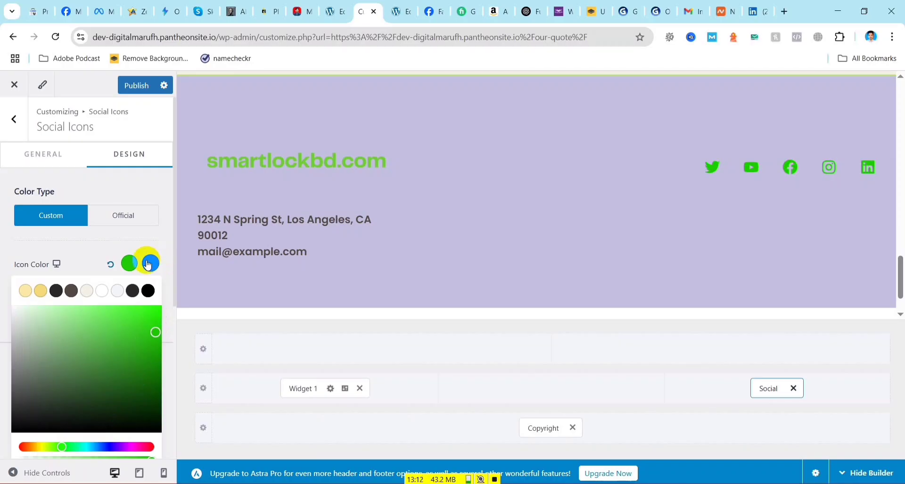
click(106, 409)
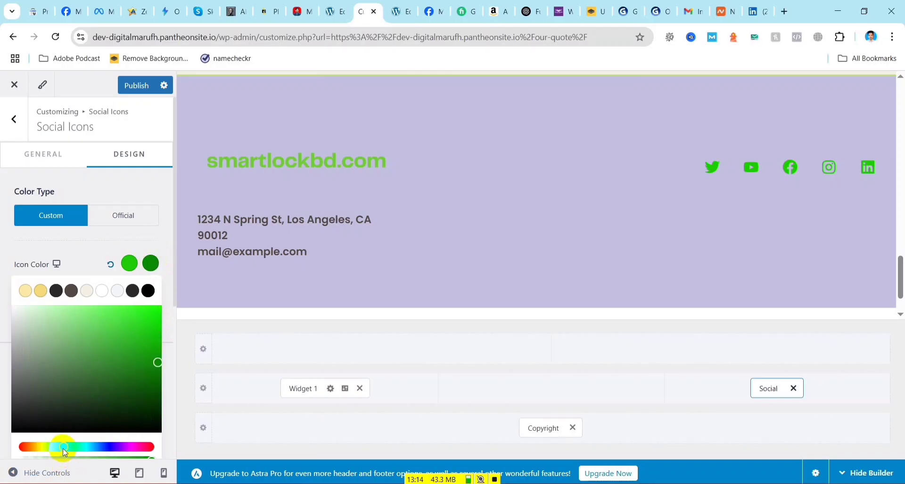
drag(63, 448, 106, 450)
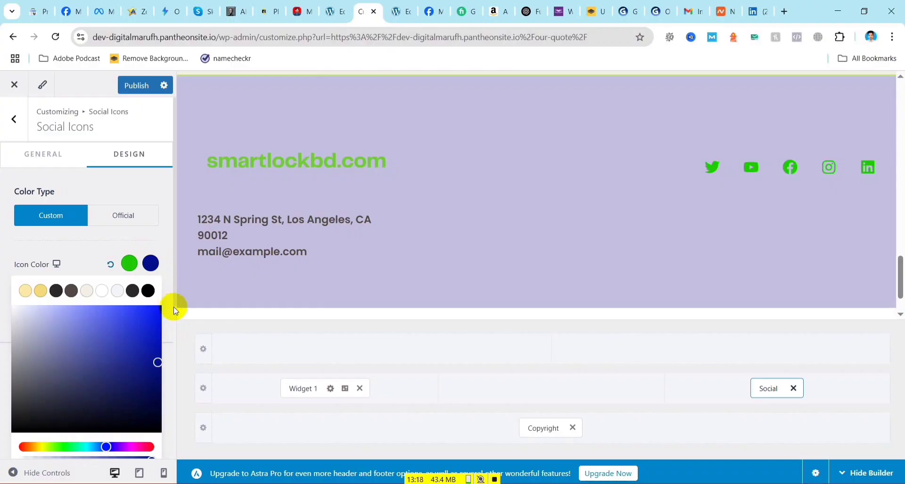
drag(159, 369, 153, 328)
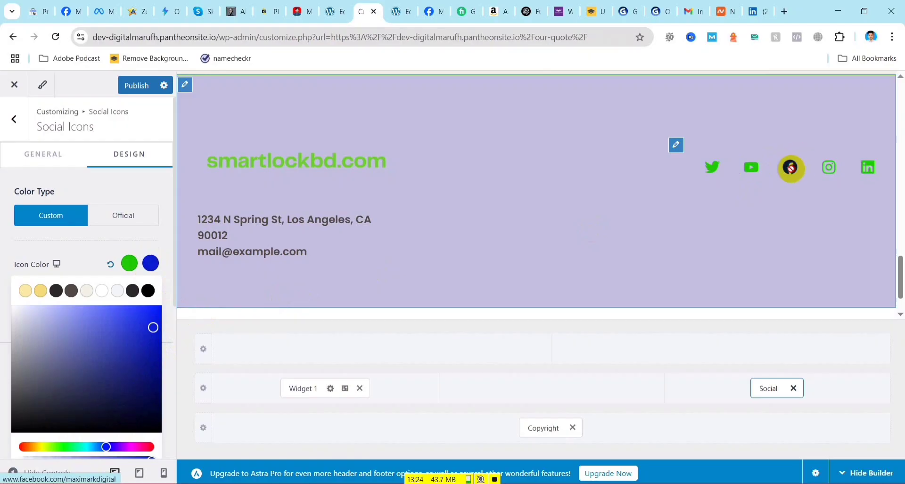
- Darken the green of the social icons' normal color and publish the change
click(130, 263)
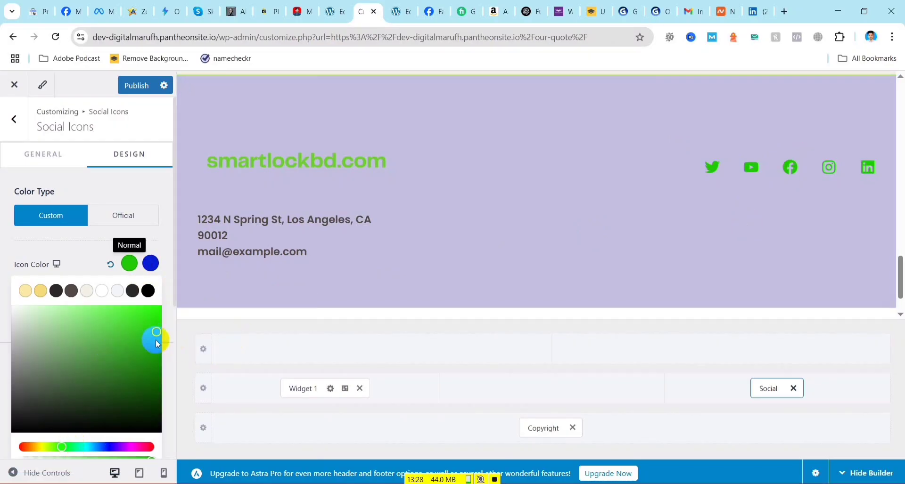
drag(160, 334, 153, 354)
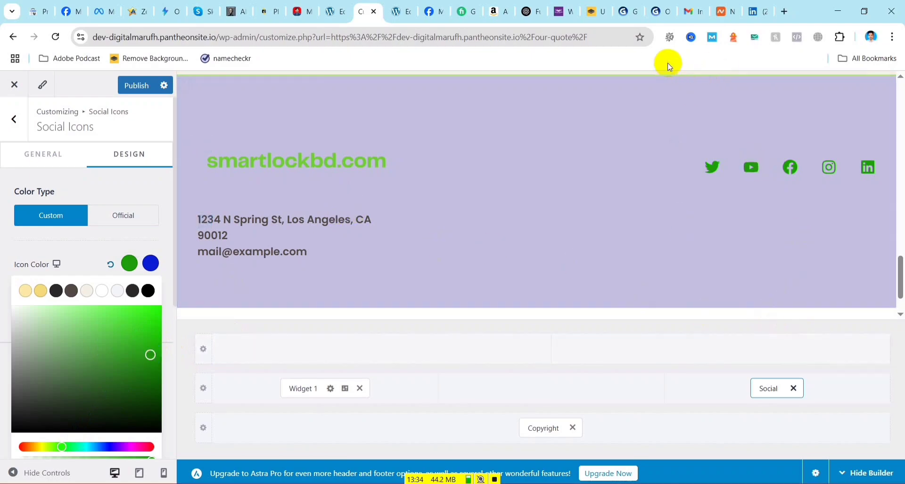
click(135, 86)
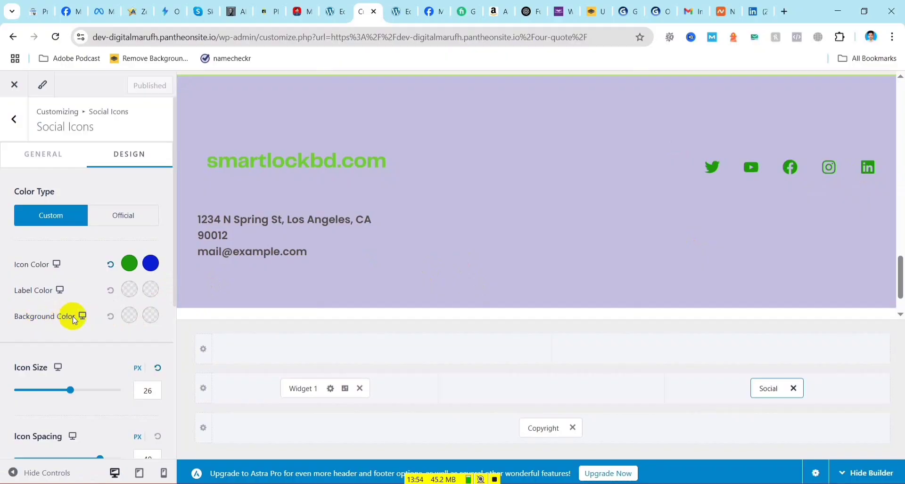
- Try a reddish gray background behind the social icons and lighten it to white #FEFEFE
click(130, 315)
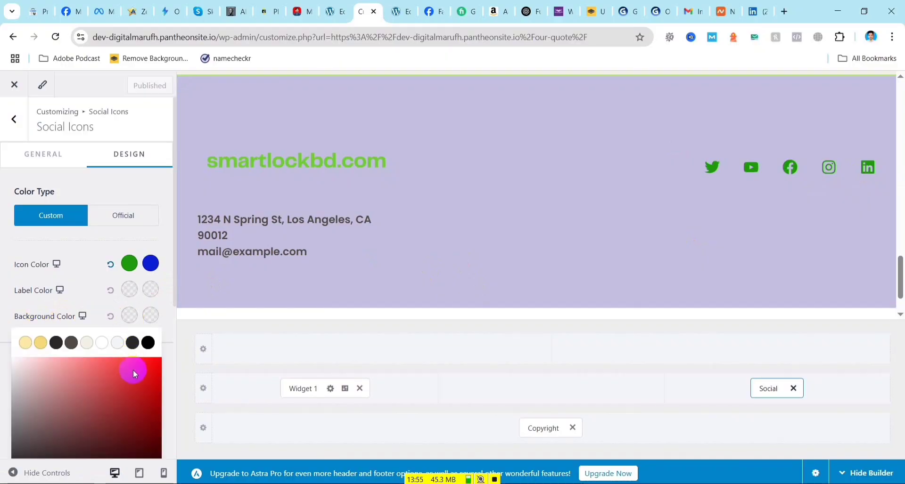
click(30, 369)
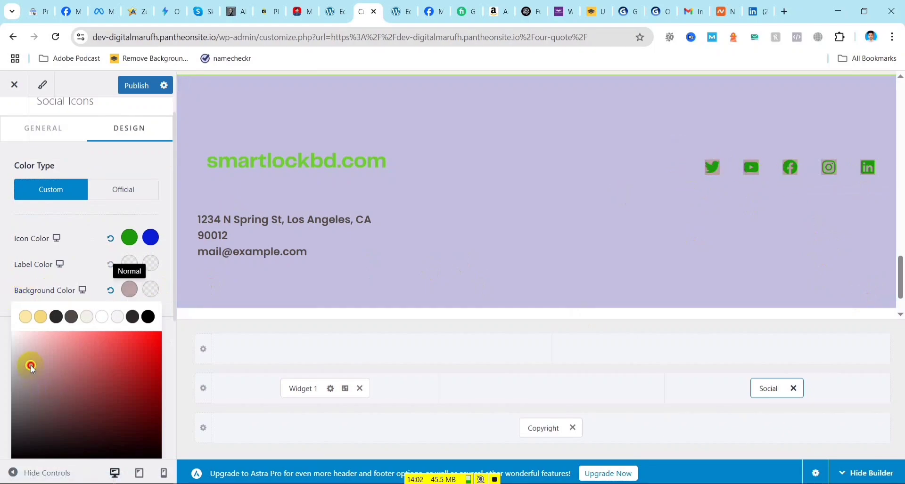
drag(31, 366, 6, 336)
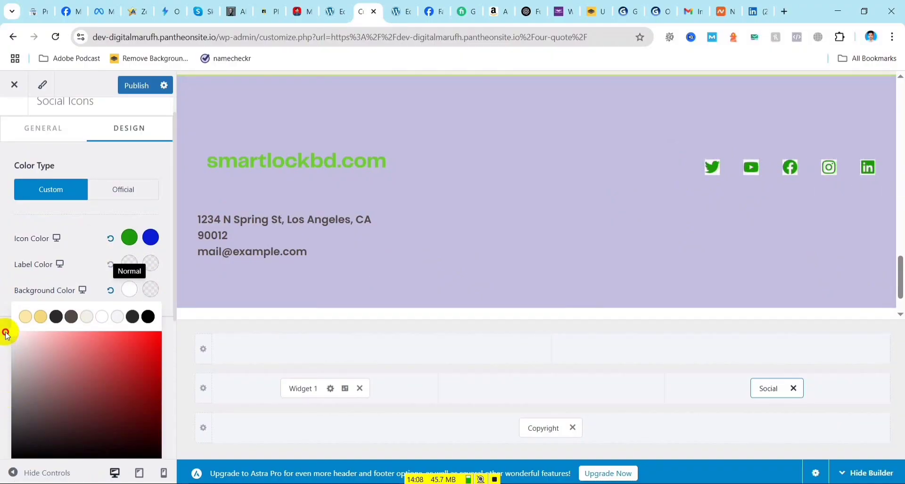
- Reset the social icons' icon color to the default and clear their normal background color
click(110, 241)
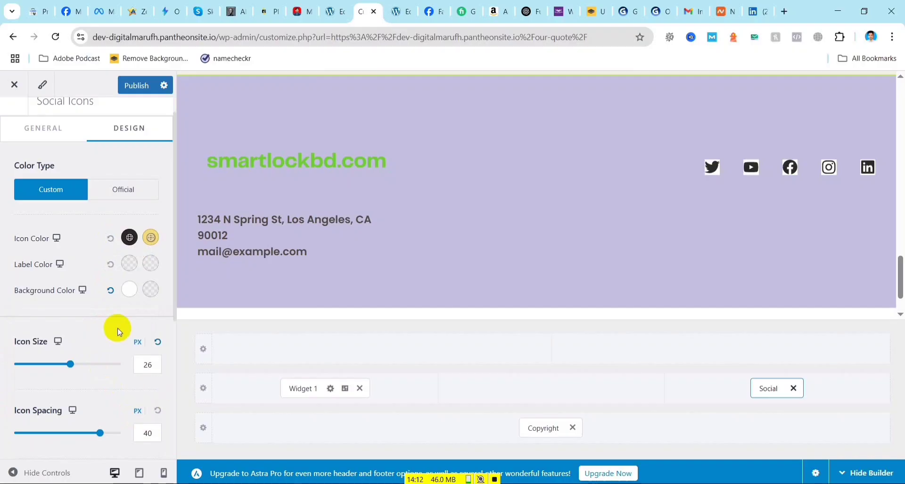
scroll(117, 332, down, 5)
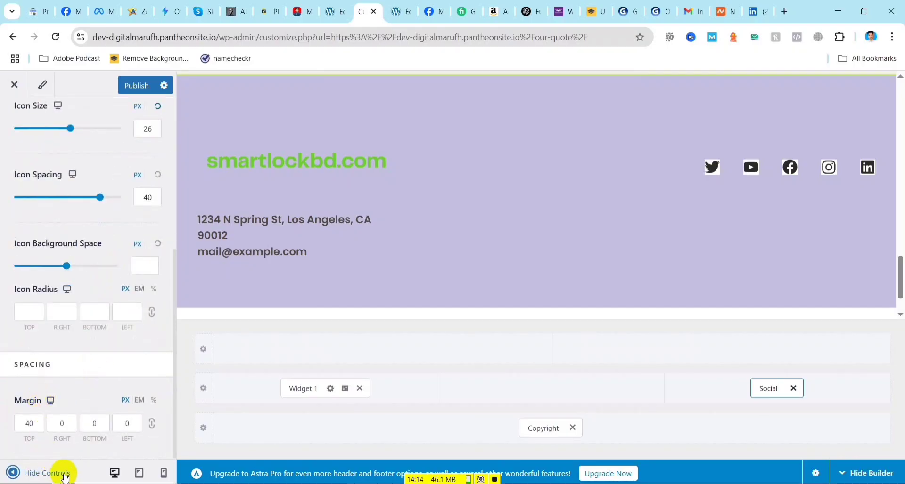
scroll(131, 208, up, 4)
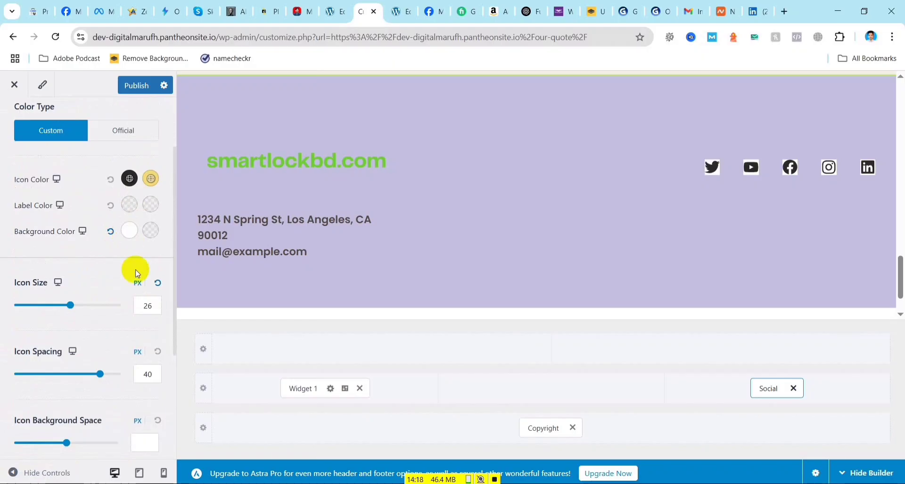
scroll(44, 430, down, 4)
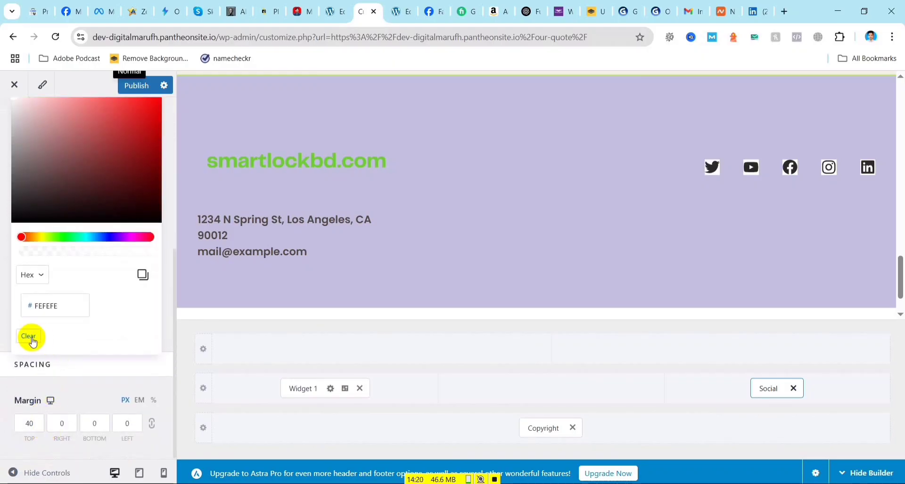
click(29, 337)
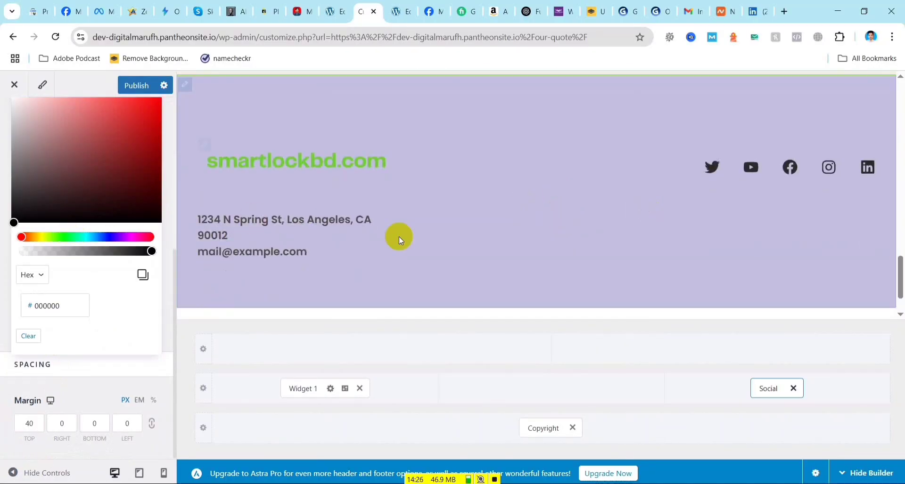
- Set the social icons' normal icon color to a custom dark green
scroll(99, 250, up, 5)
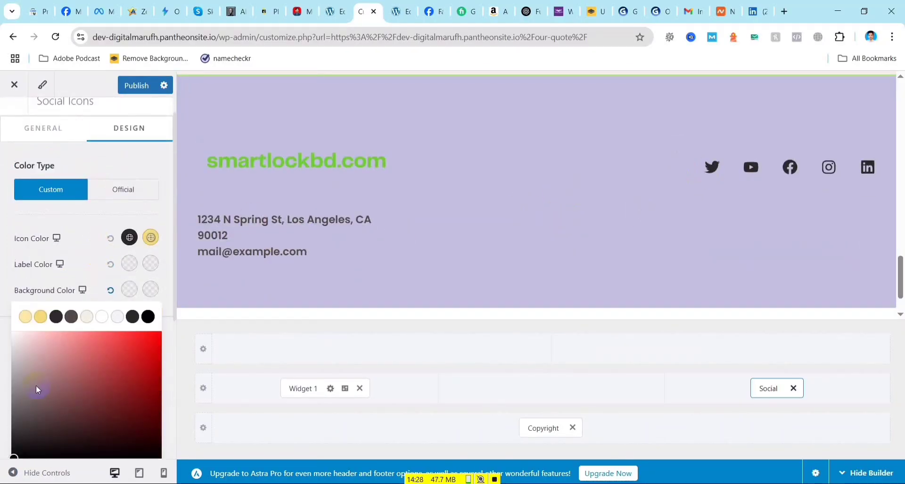
click(130, 238)
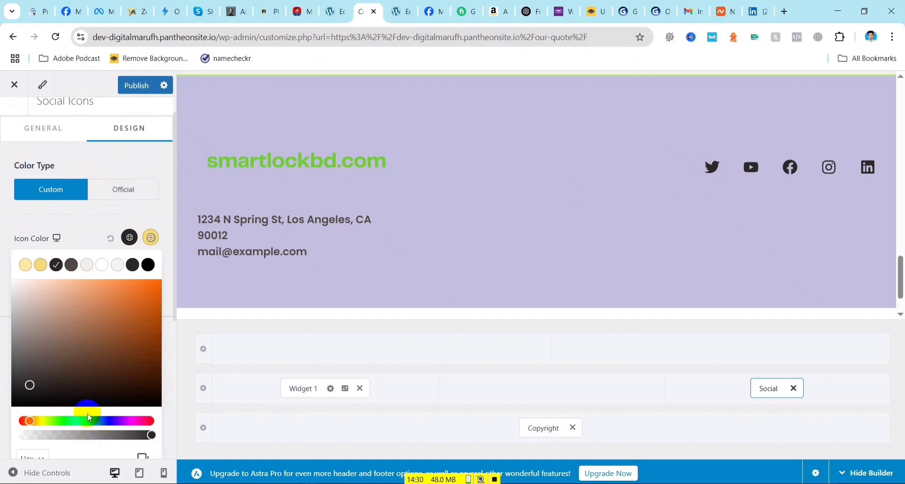
drag(90, 418, 63, 424)
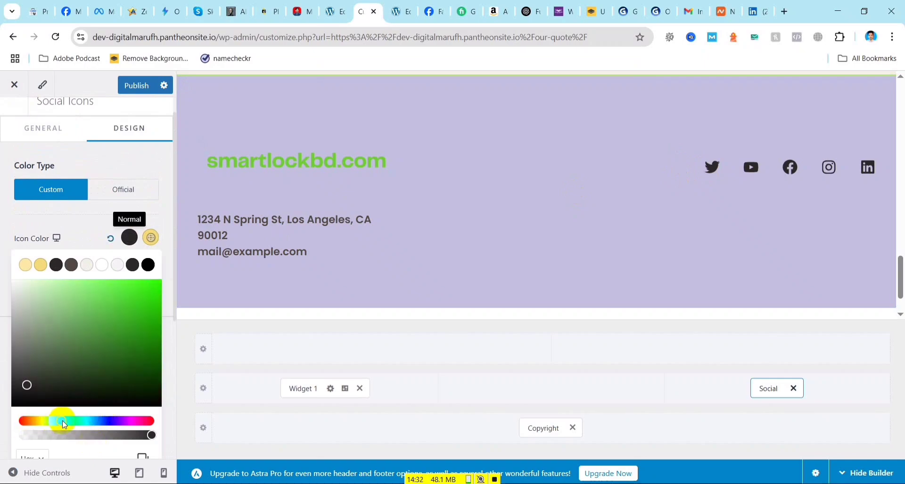
drag(143, 307, 159, 338)
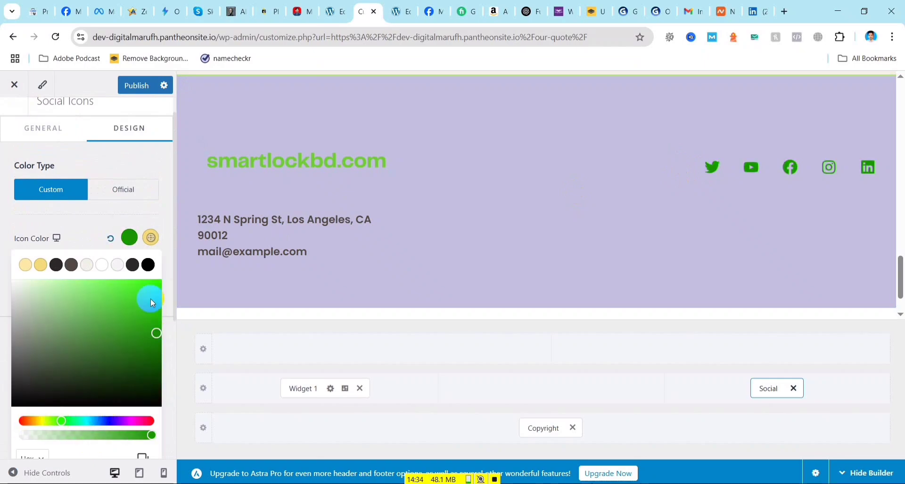
- Set the social icons' hover color to a custom dark blue and publish the footer changes
click(40, 265)
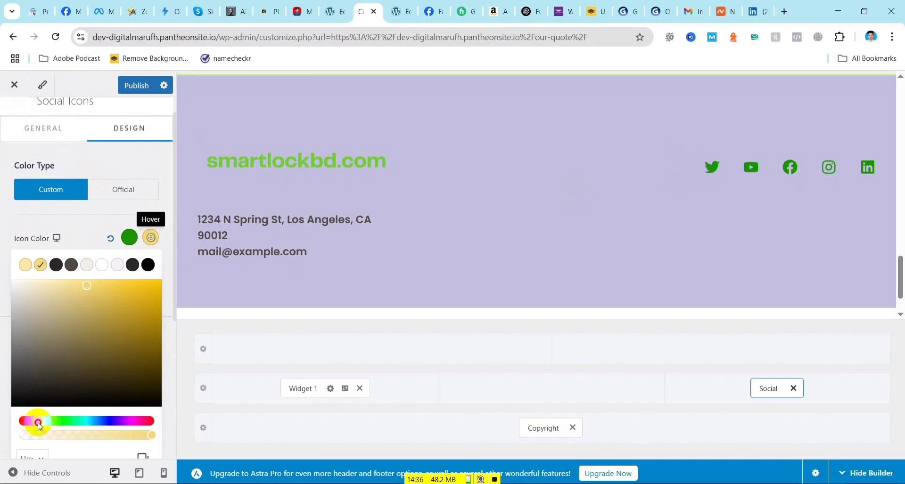
drag(39, 426, 108, 420)
drag(120, 359, 161, 326)
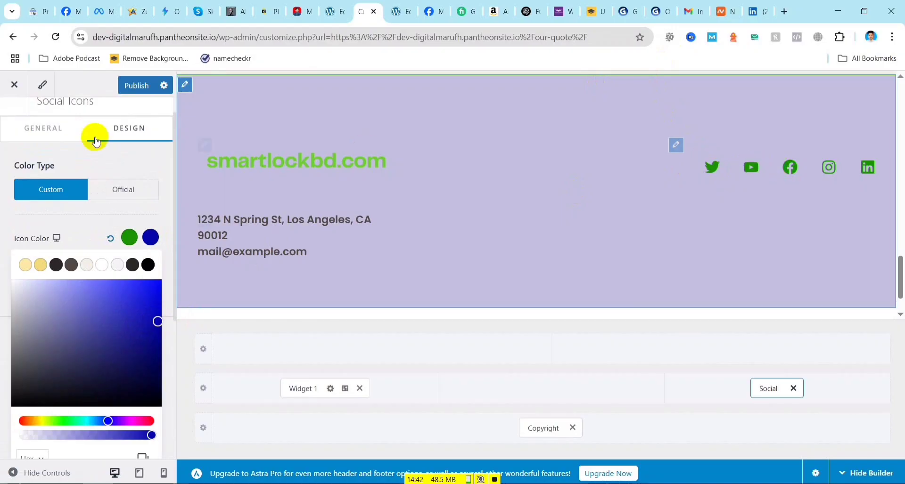
click(141, 86)
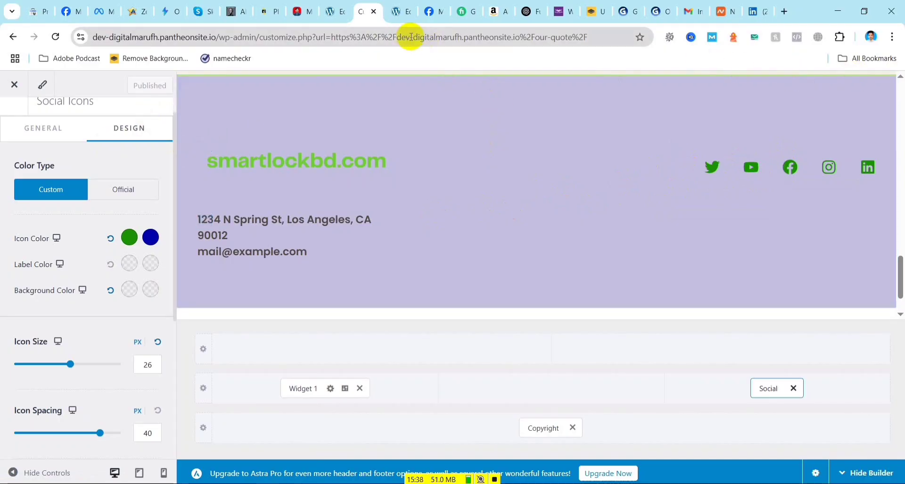
- Switch to the Our Quote page in Elementor, view its live page and check the footer
click(400, 12)
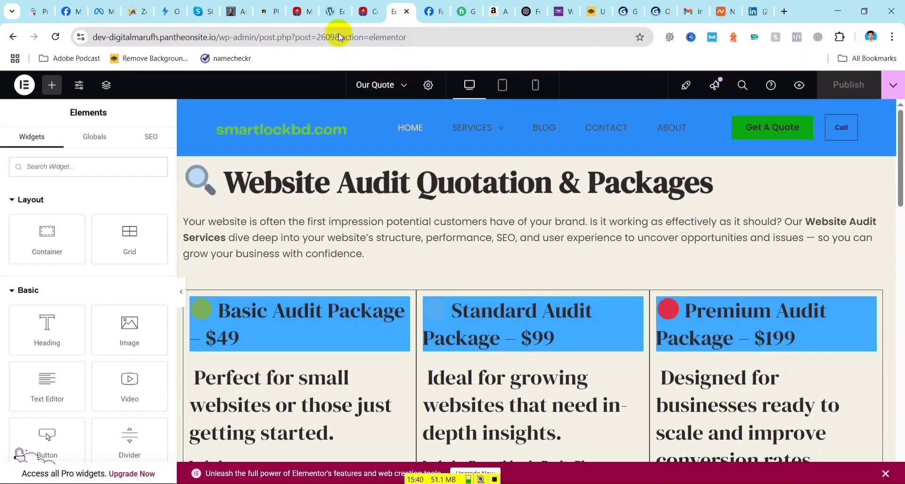
click(893, 85)
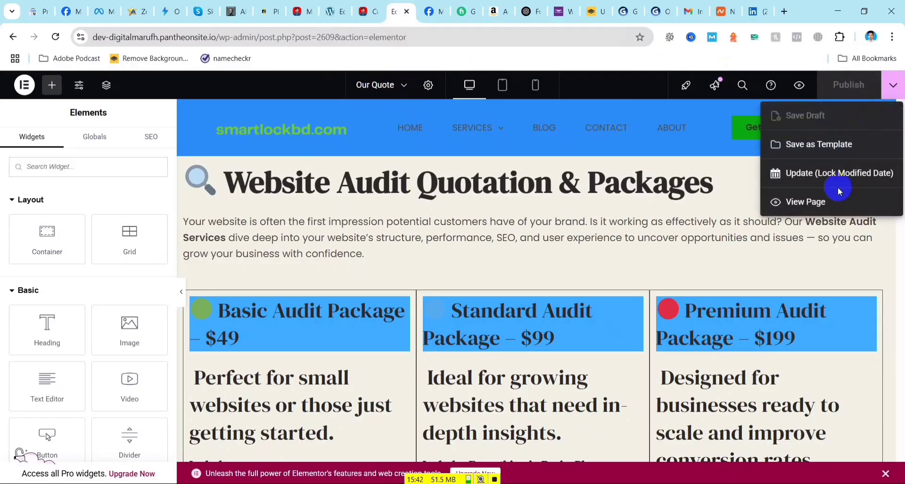
click(809, 203)
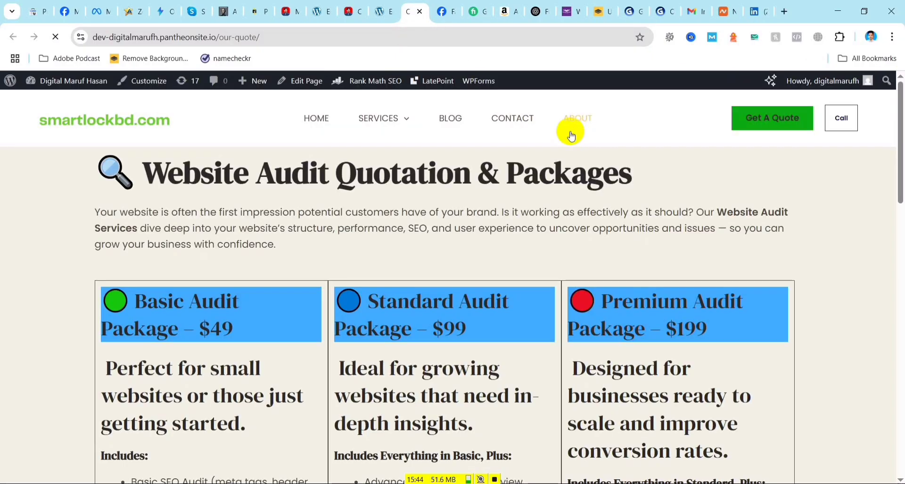
scroll(780, 258, down, 15)
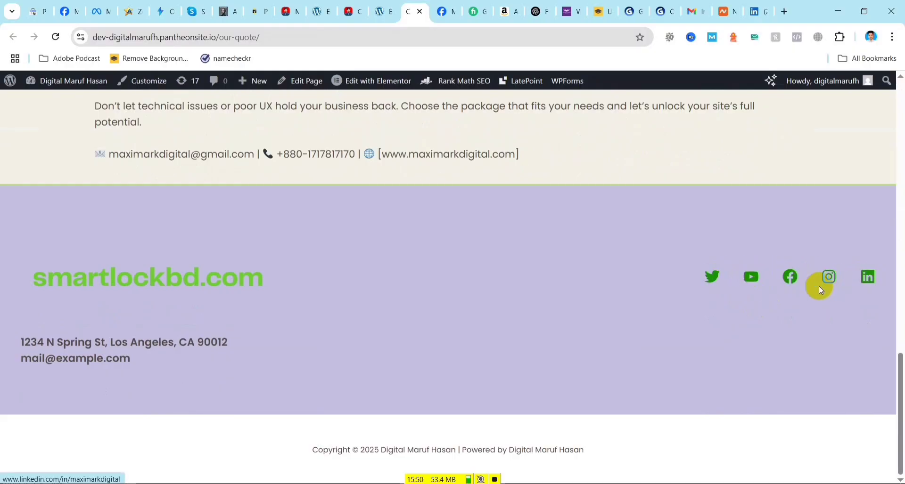
- Test the footer's Facebook icon link, close the page it opens and return to the Elementor editor
click(794, 279)
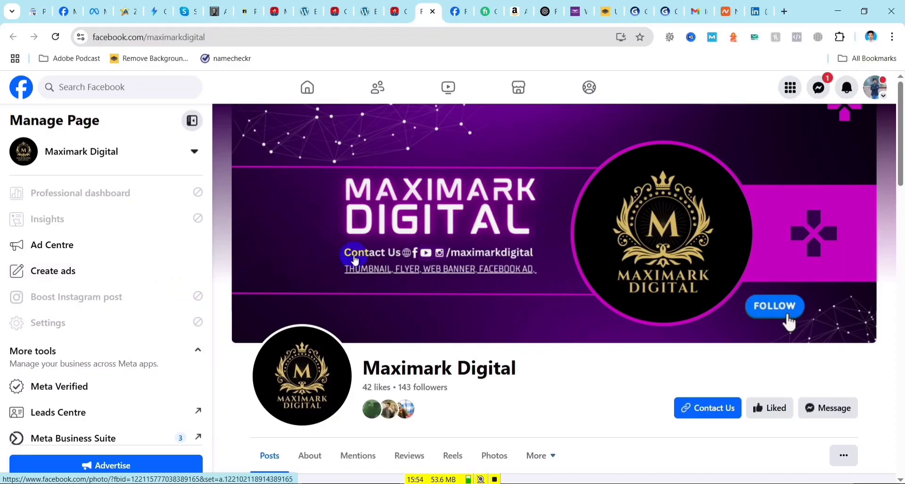
click(433, 12)
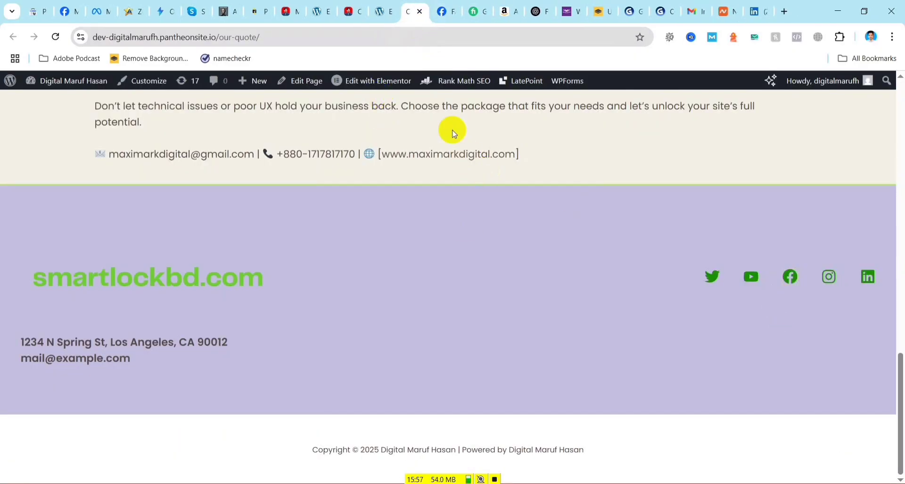
click(381, 18)
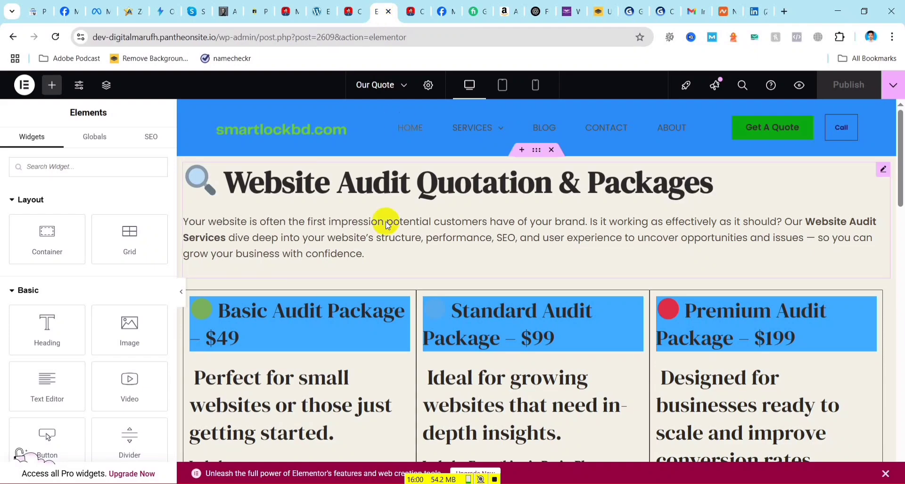
- Return to the footer customizer and replace the email line in Widget 1's text block with "maximar"
click(349, 14)
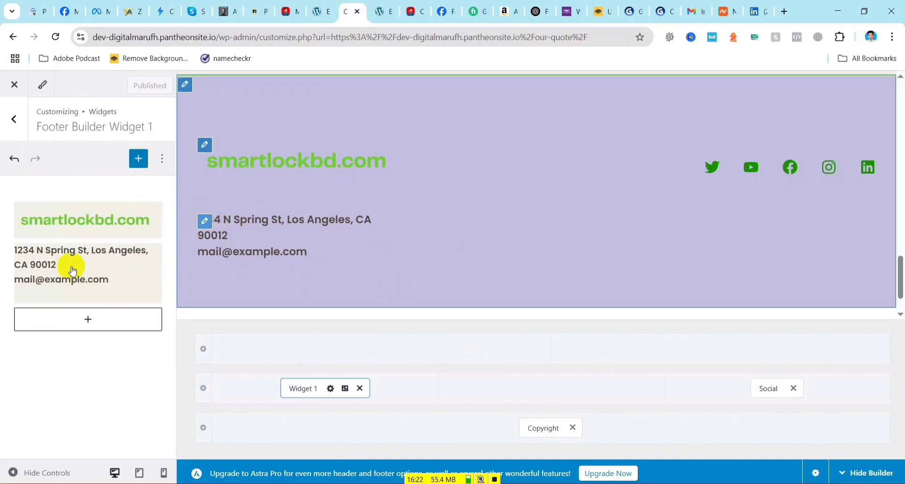
click(116, 284)
scroll(116, 324, down, 3)
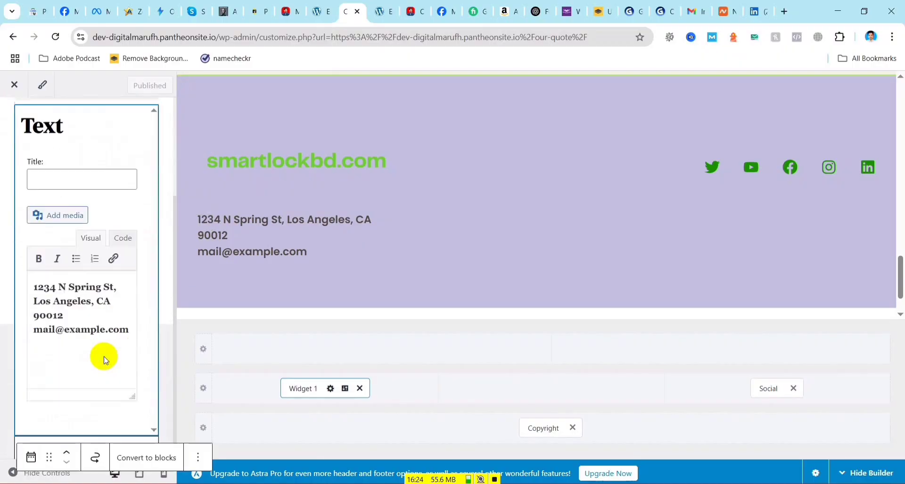
click(128, 332)
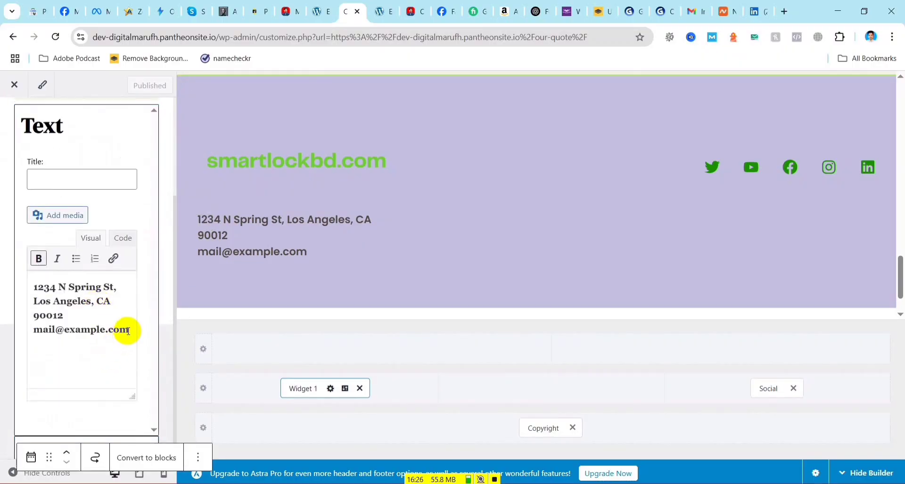
drag(127, 331, 38, 323)
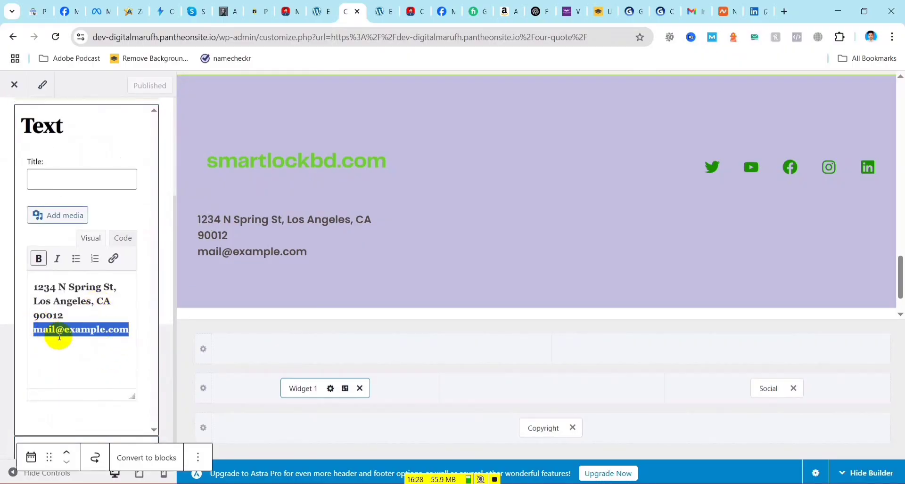
text(maxi)
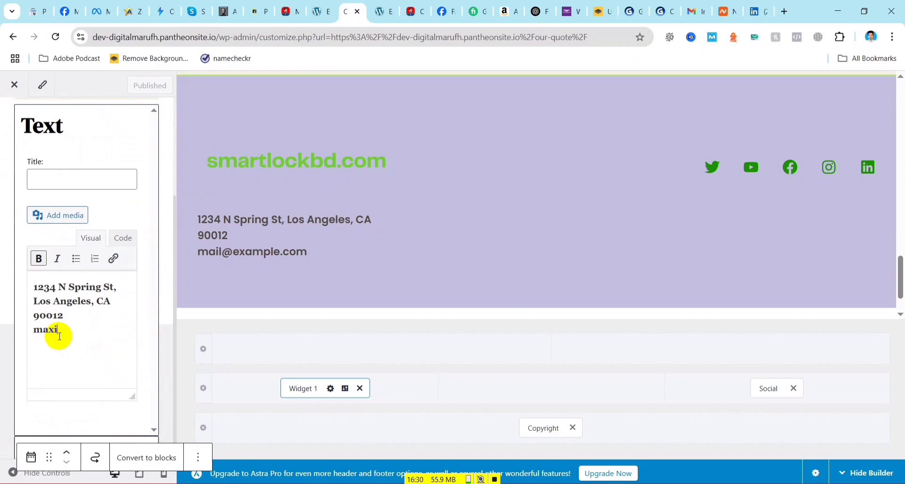
text(mar)
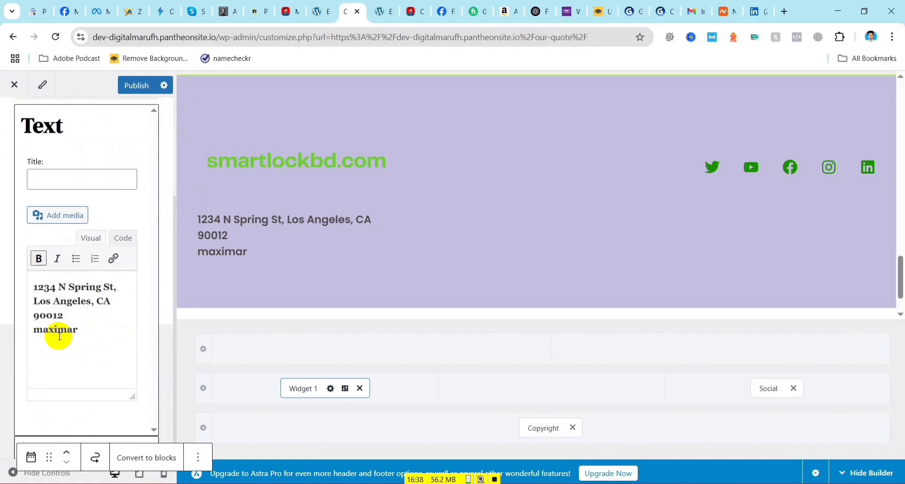
- Replace the sample street address in Widget 1's text block with the business's own address in Bangladesh
drag(64, 320, 31, 292)
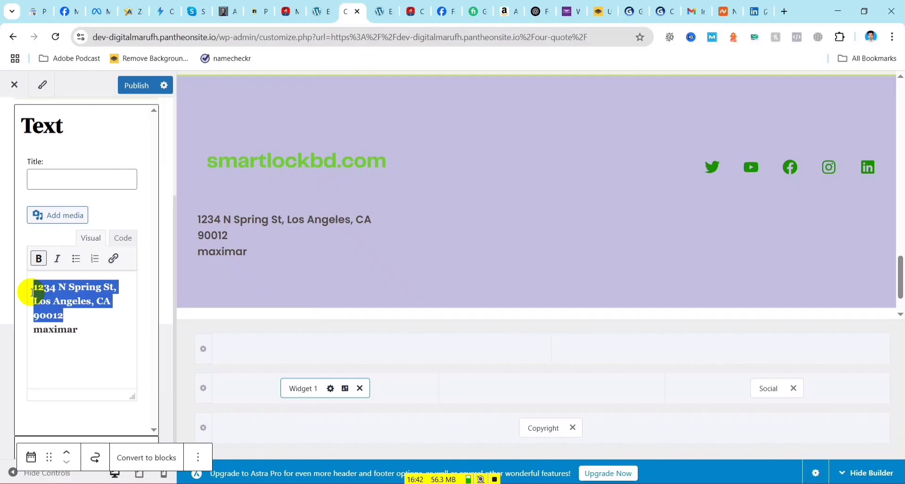
text(Kollya)
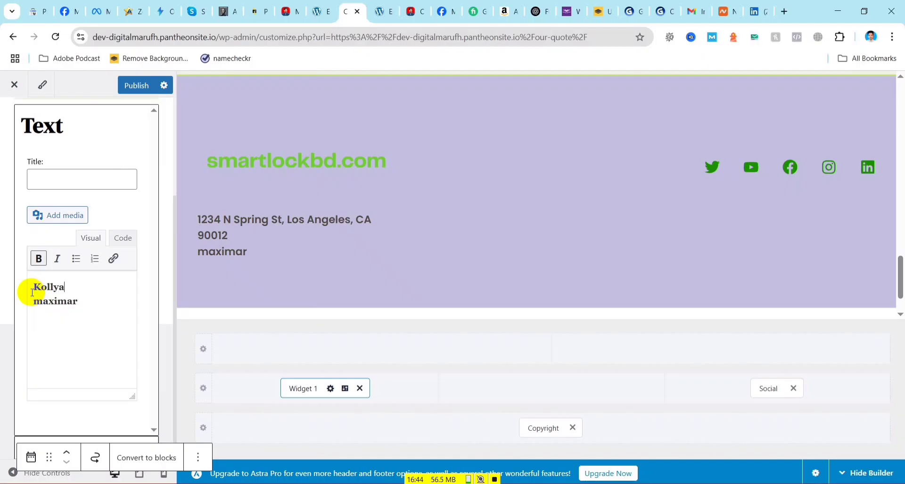
text(npur)
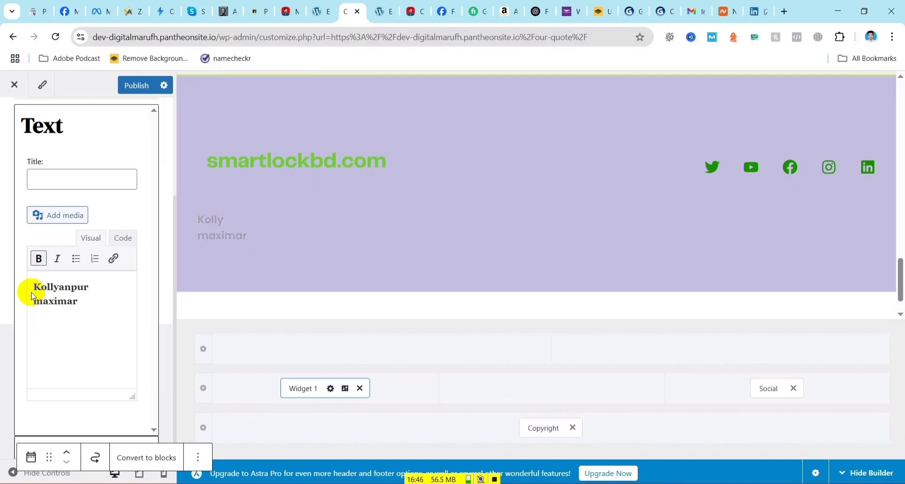
text( - 12)
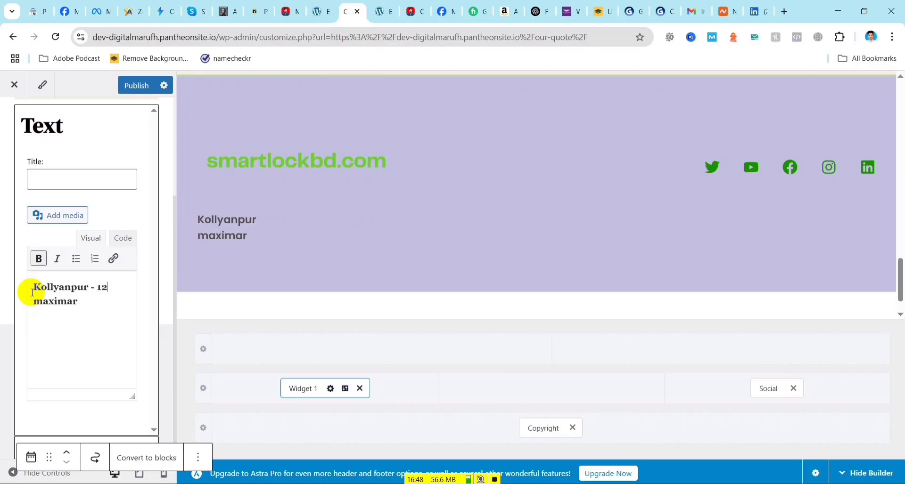
text(07,)
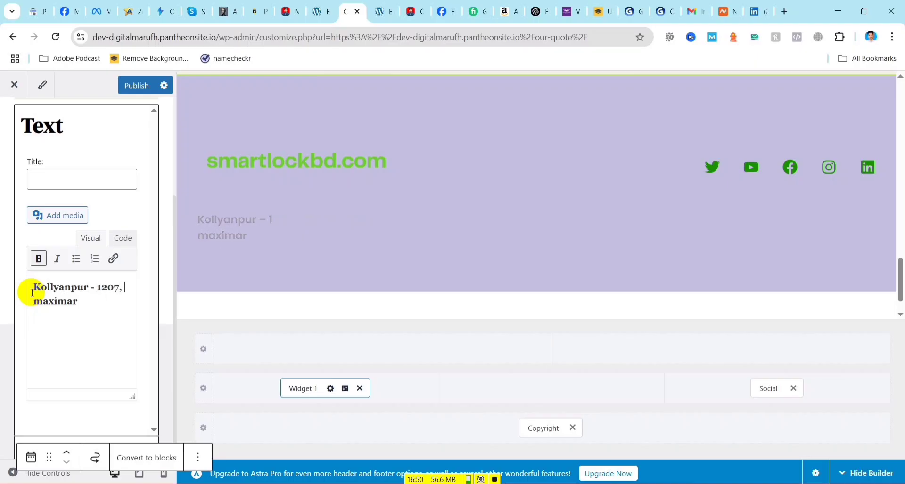
key(Return)
text(Dhaka)
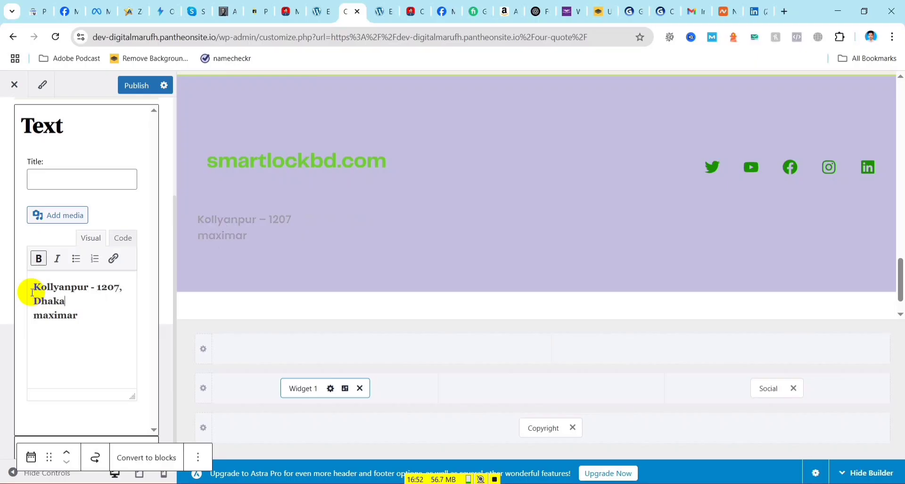
text(, Bang)
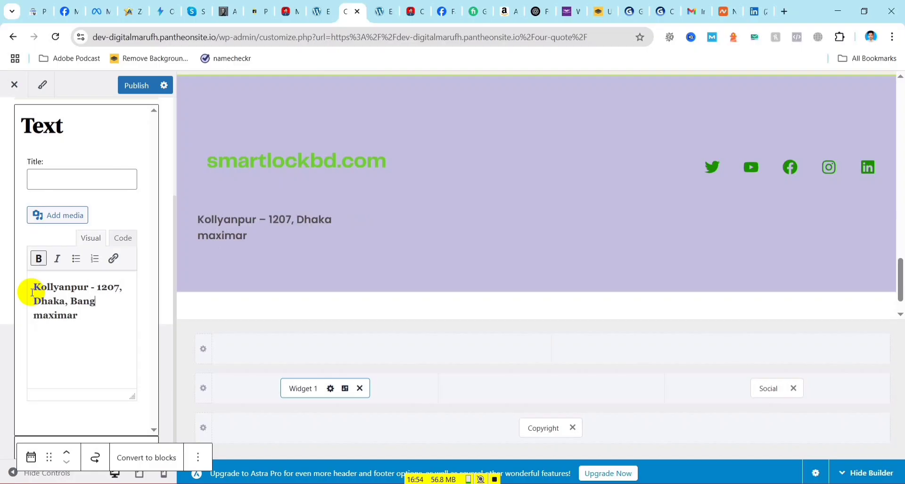
text(ladesh)
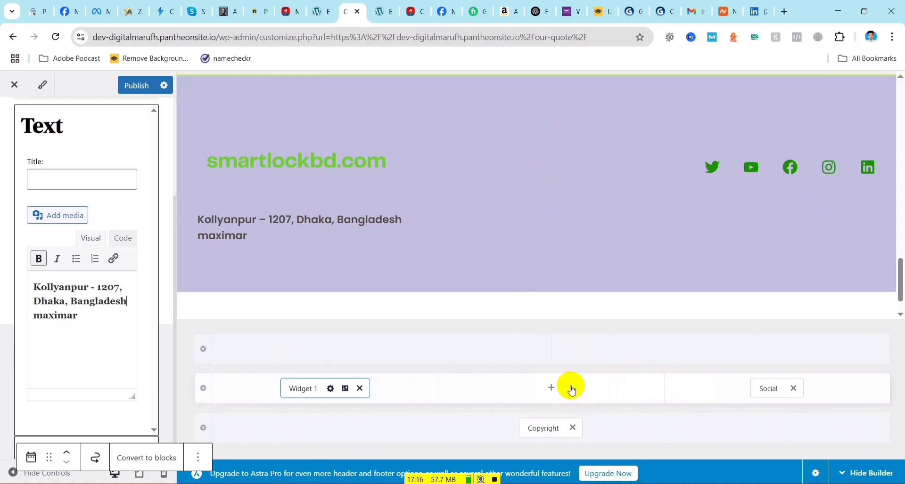
- Add a Footer Menu to the empty middle column beside Widget 1 and align it left
click(551, 390)
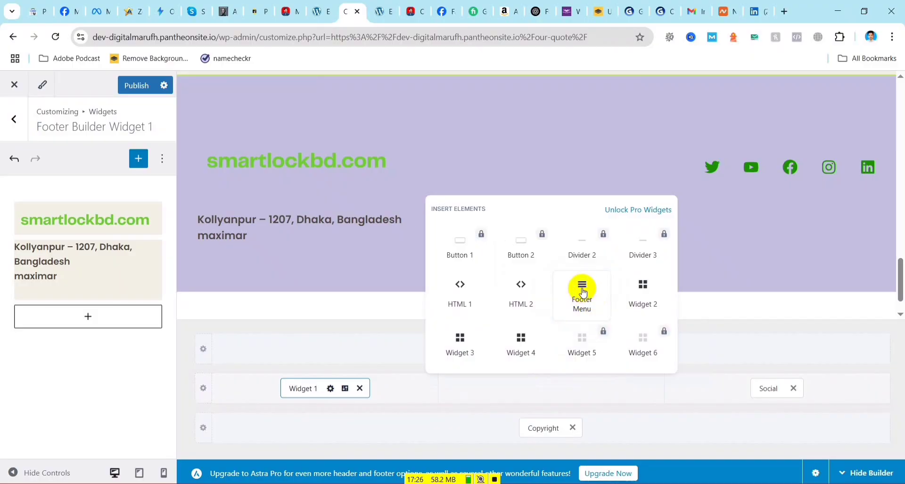
click(583, 291)
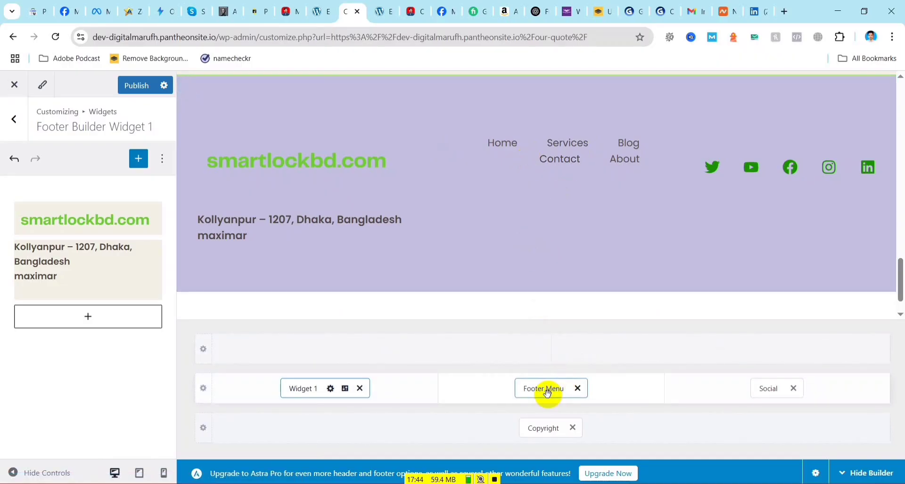
click(544, 389)
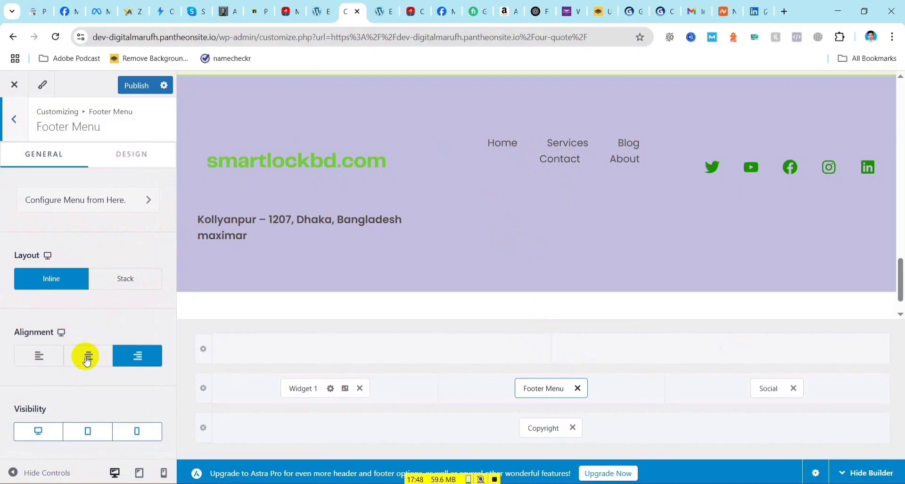
click(86, 359)
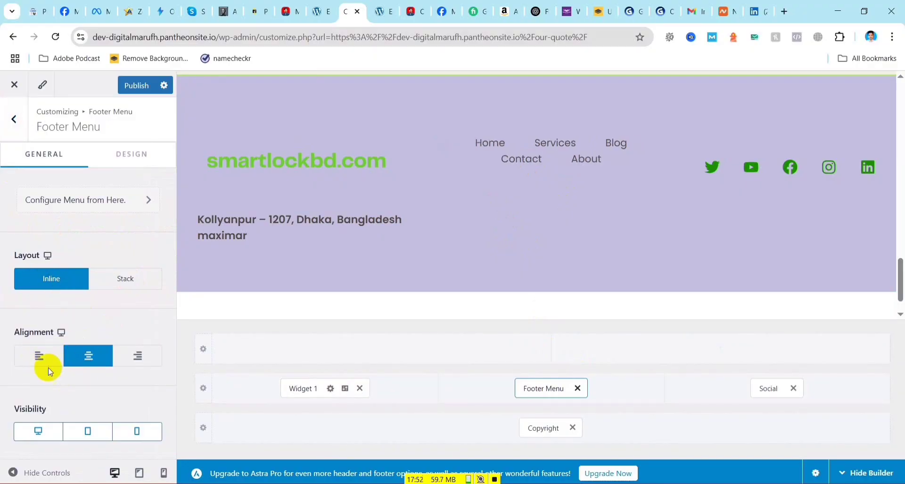
click(38, 358)
- Compare the footer menu's Inline and Stack layouts and set the layout to Stack
click(126, 278)
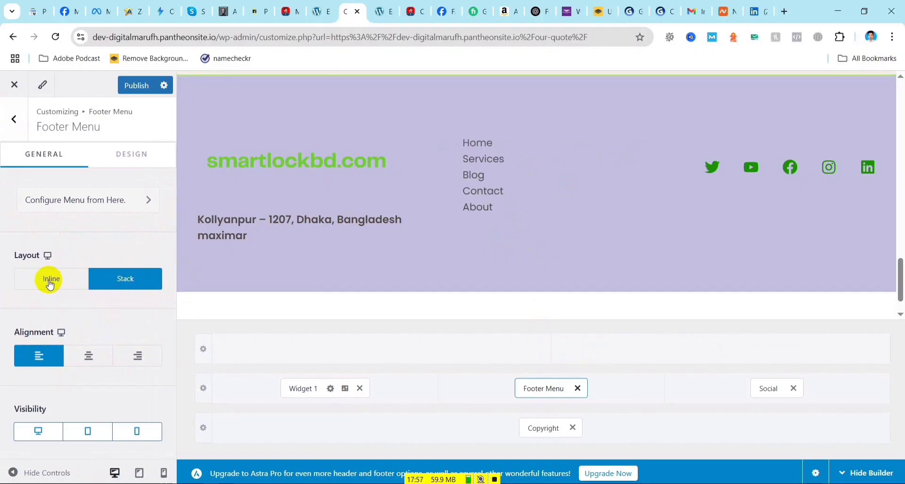
click(49, 283)
click(130, 282)
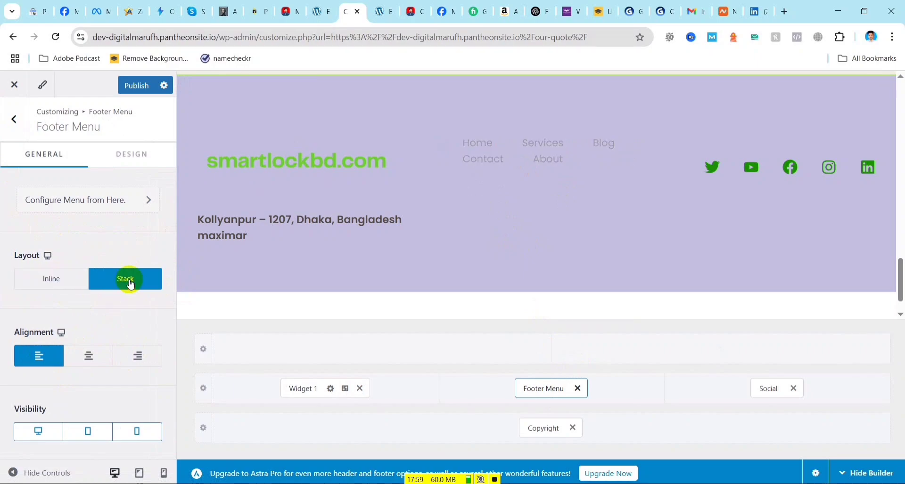
click(68, 281)
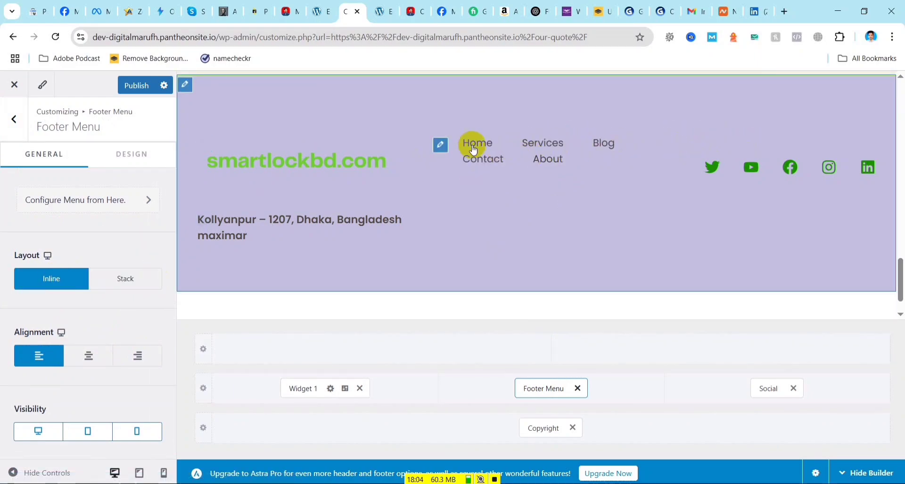
click(127, 281)
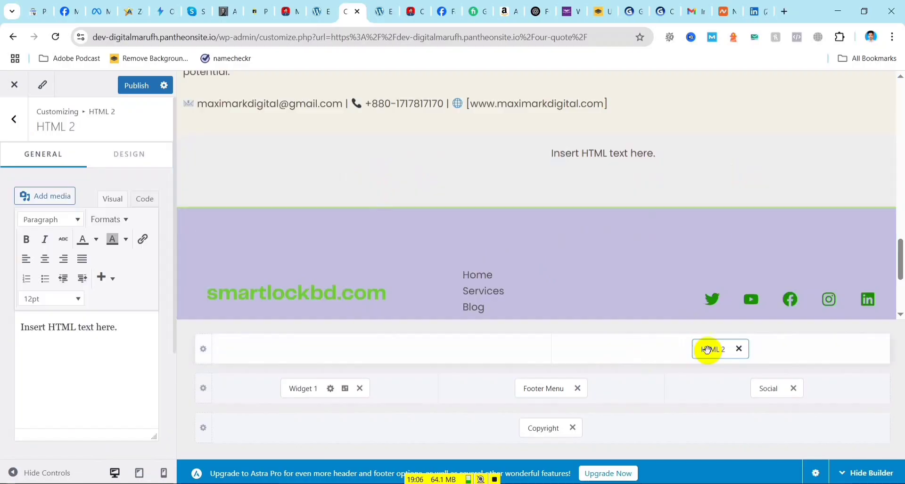
- Remove the HTML 2 element from the row above the main footer and review the footer preview
click(738, 349)
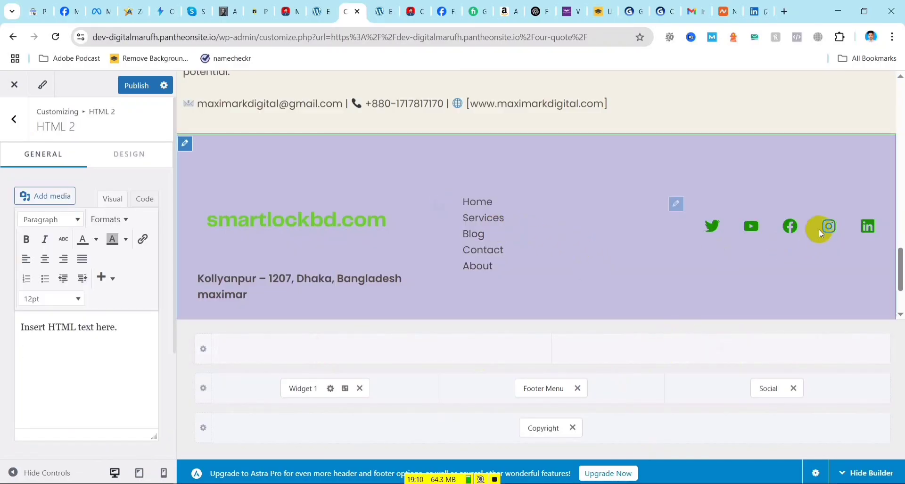
scroll(715, 267, down, 2)
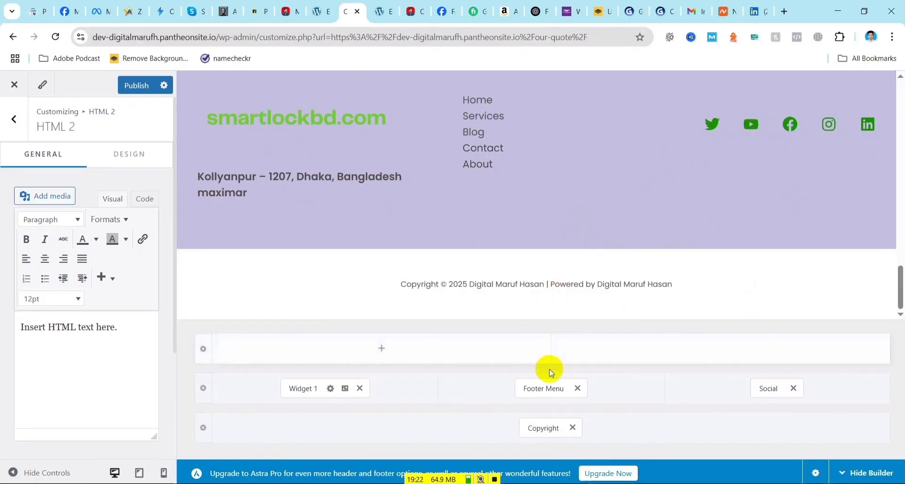
scroll(592, 208, up, 4)
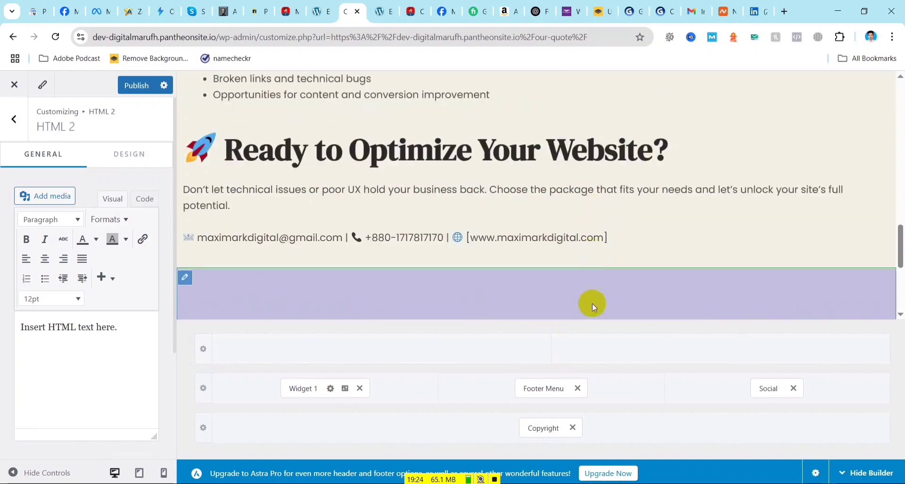
scroll(575, 296, down, 5)
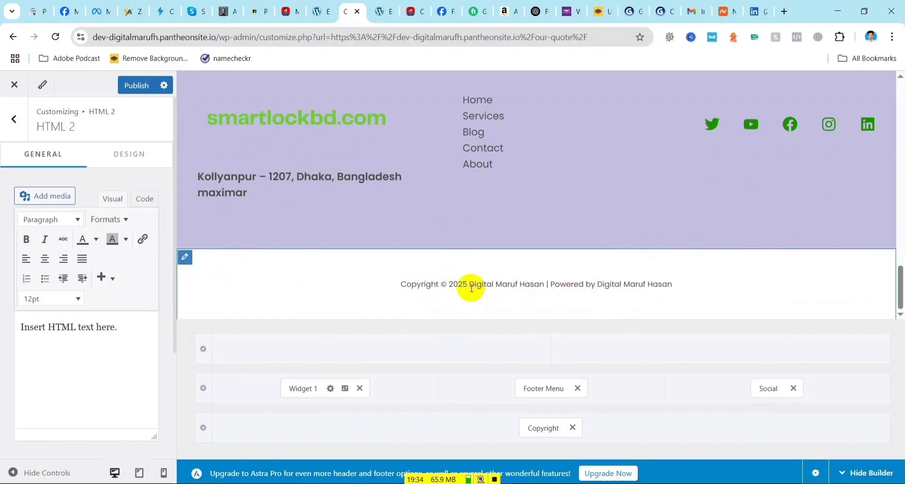
- Examine the copyright notice and the Powered by credit in the footer preview
drag(403, 286, 550, 287)
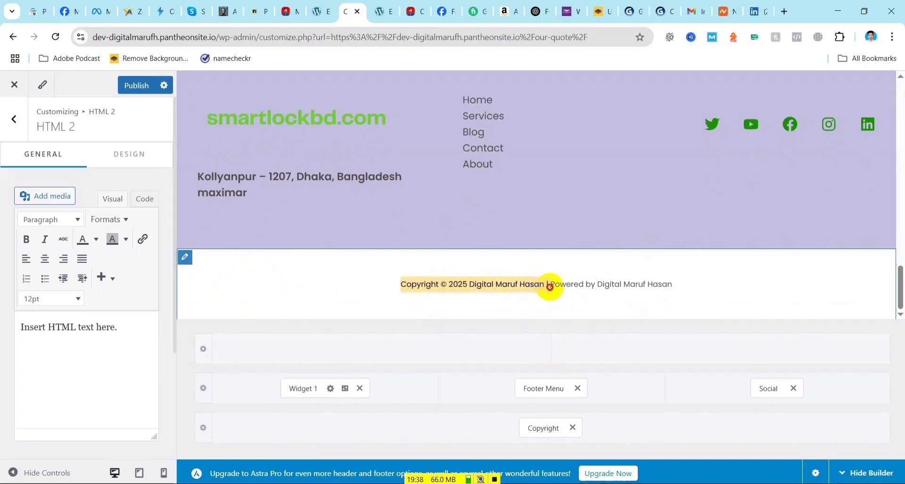
click(598, 278)
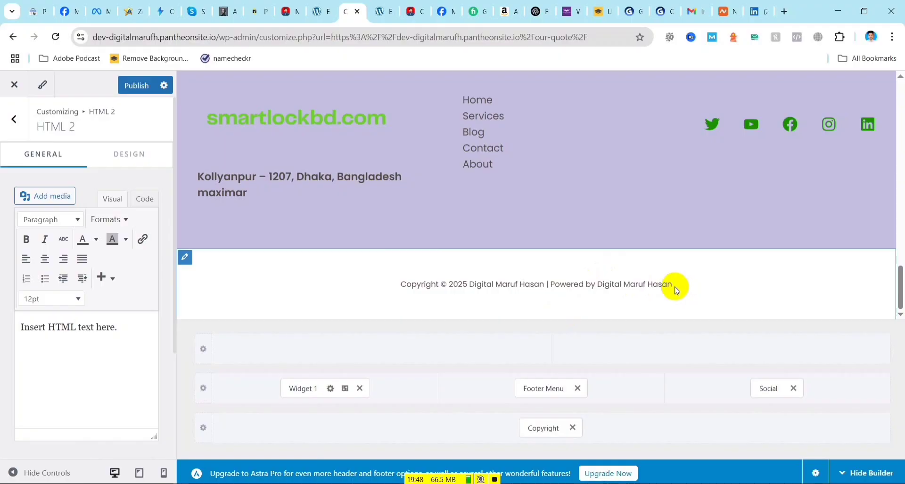
drag(675, 288, 402, 289)
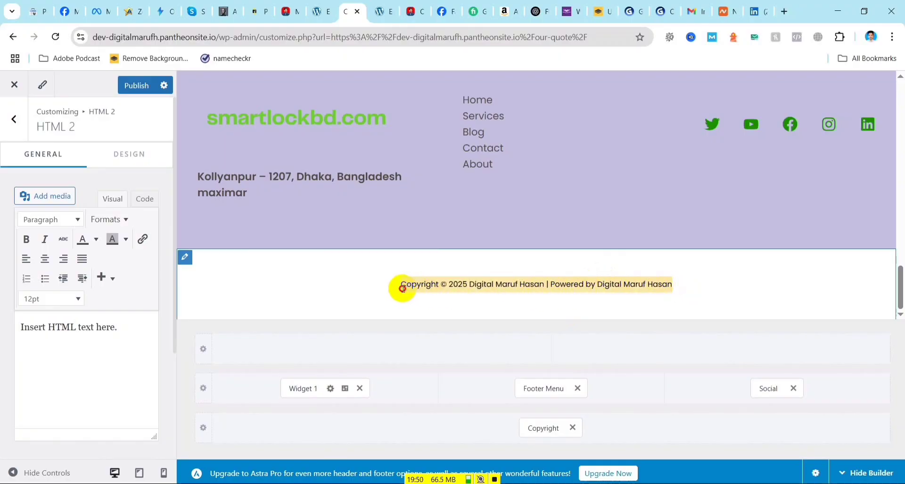
click(581, 287)
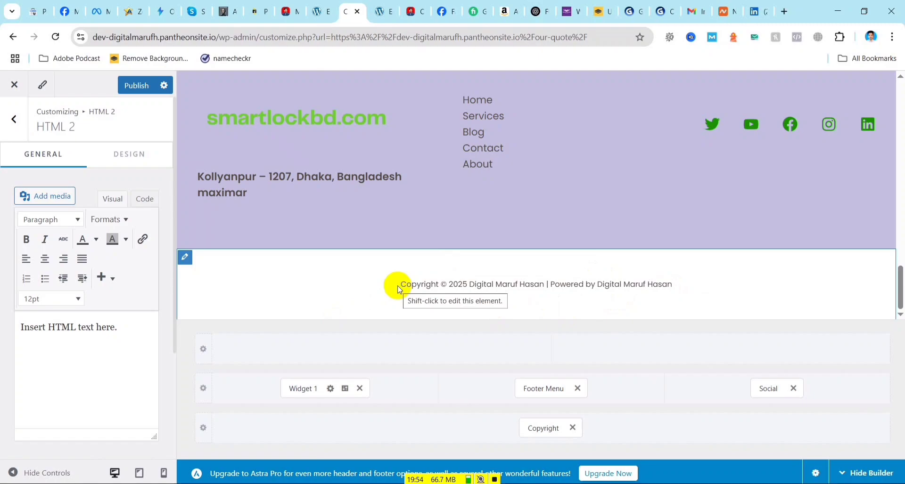
- Open the Below Footer row's settings and review its General and Design options
click(186, 261)
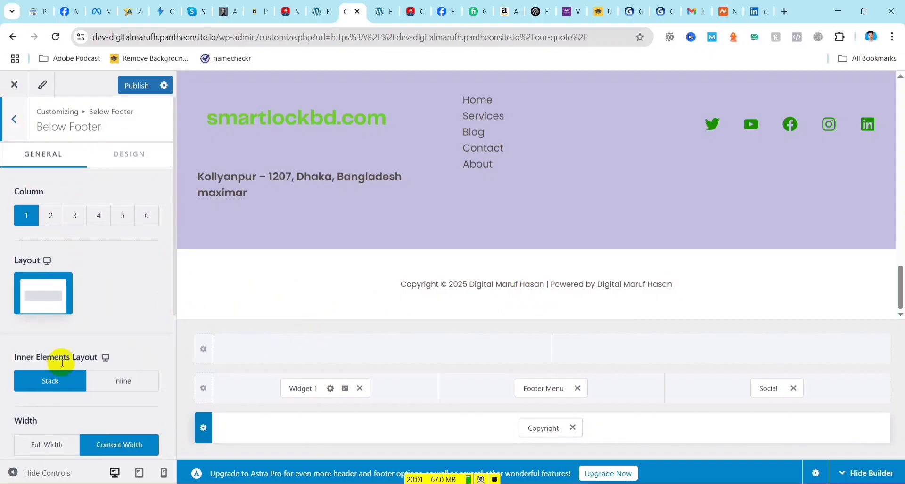
scroll(62, 363, down, 5)
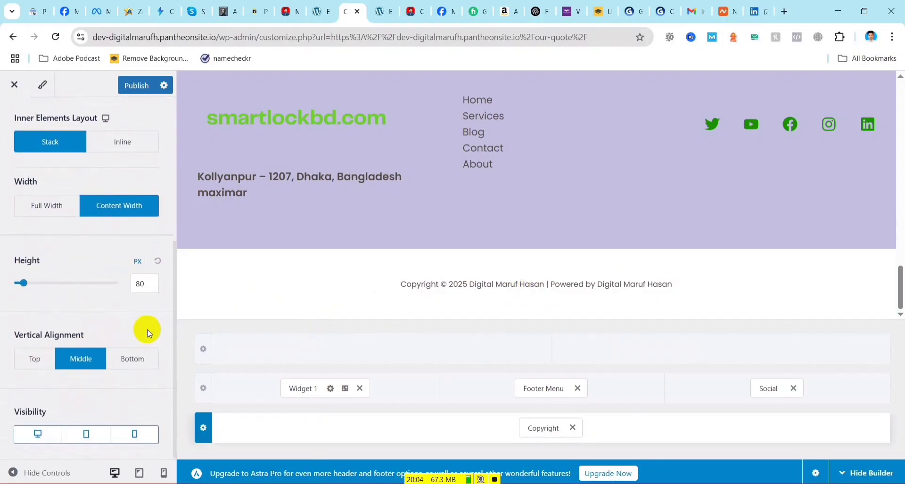
scroll(147, 334, up, 2)
click(186, 255)
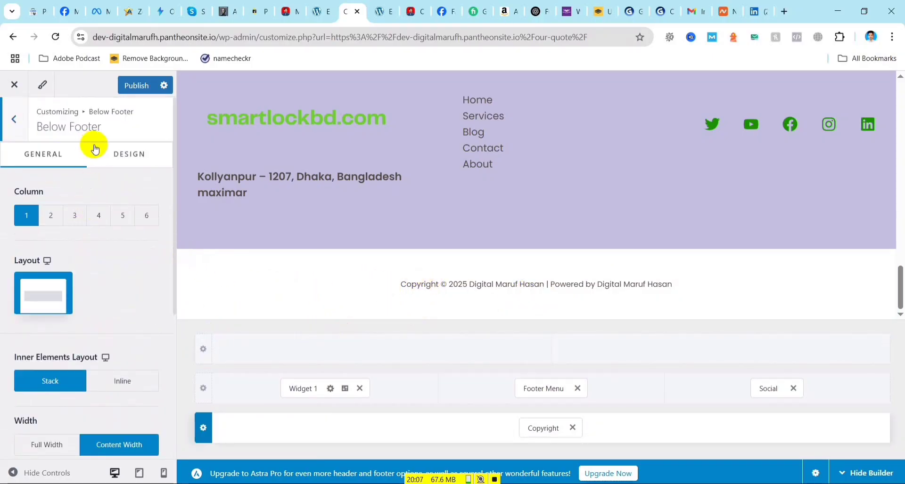
click(123, 153)
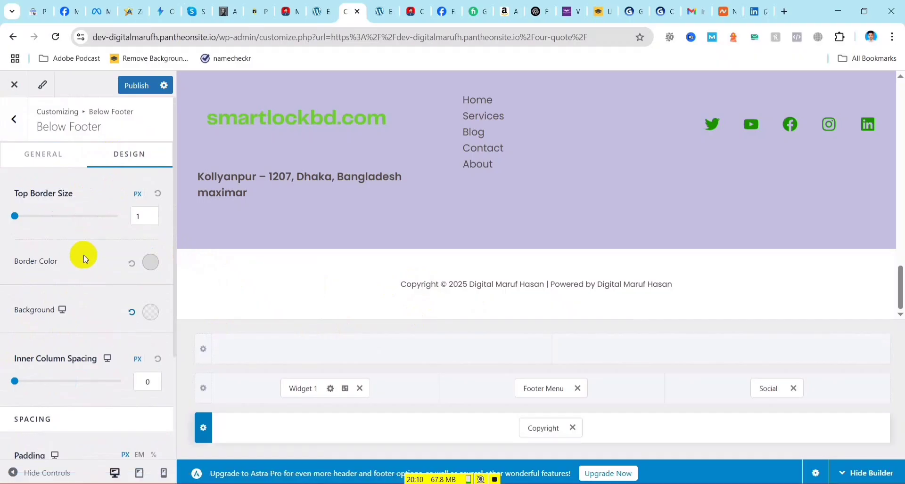
click(59, 158)
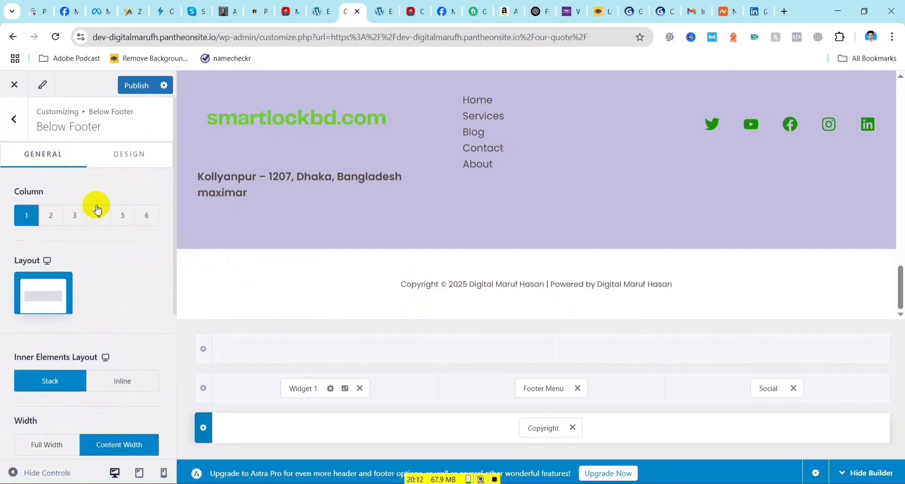
- Try Full Width for the Below Footer row, and set its width back to Content Width
scroll(97, 209, down, 1)
scroll(117, 325, down, 4)
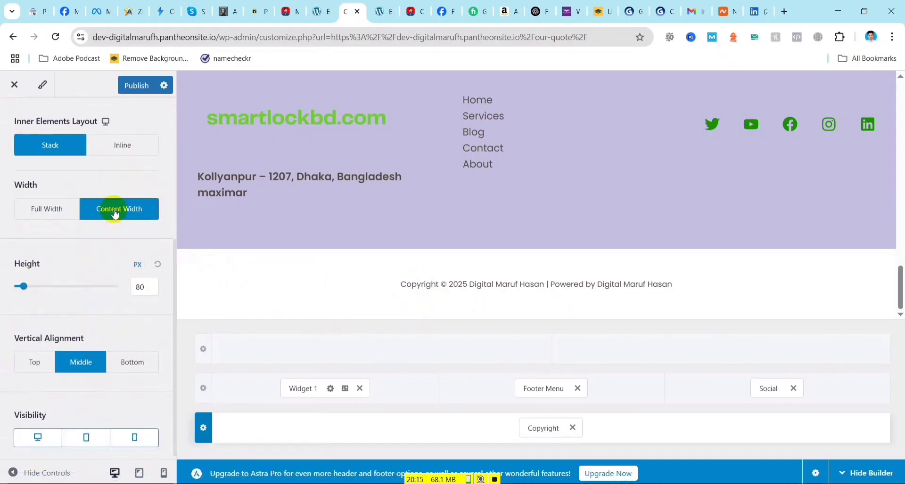
click(57, 208)
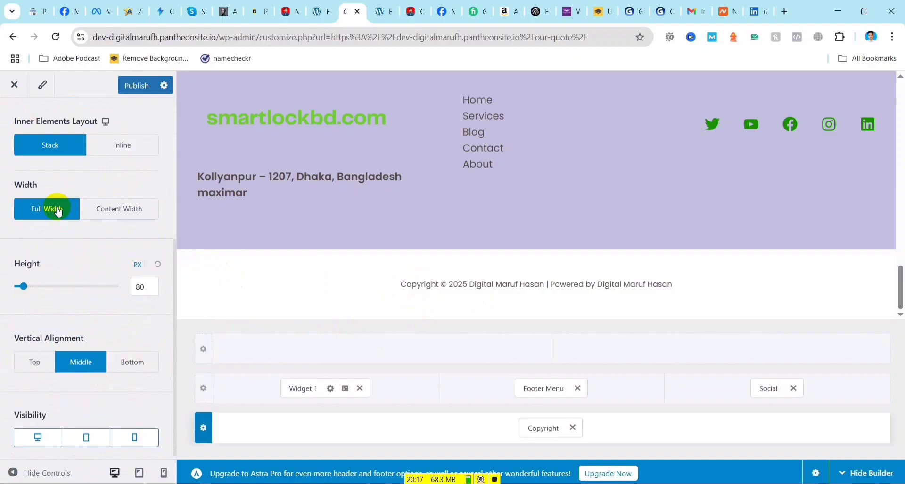
click(121, 210)
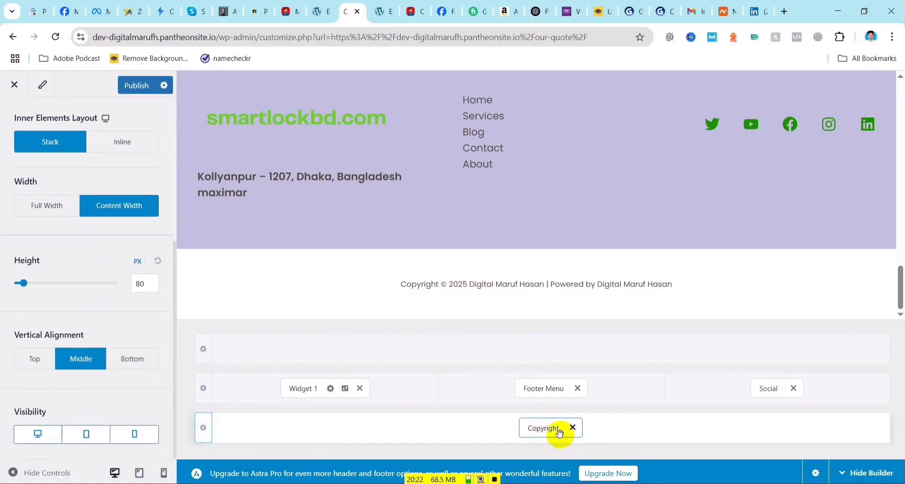
- Open the Copyright element for editing and review its whole text, including the closing [site_title] placeholder
click(533, 425)
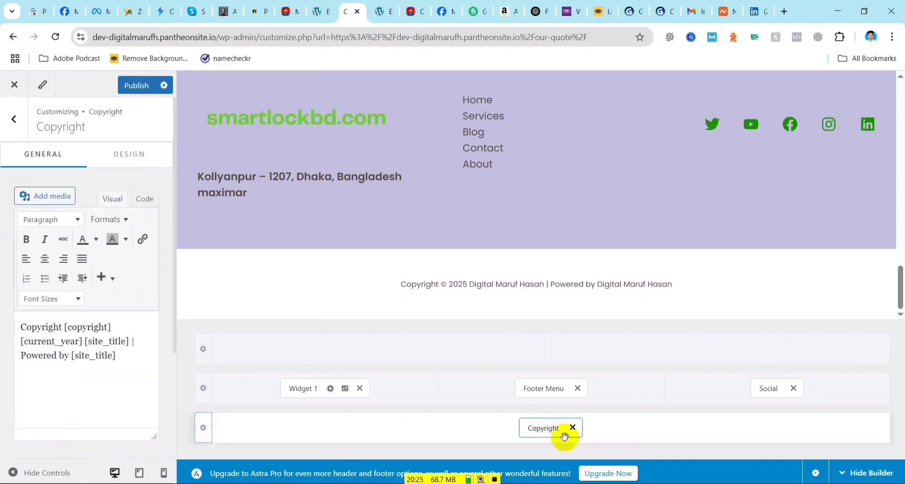
click(121, 358)
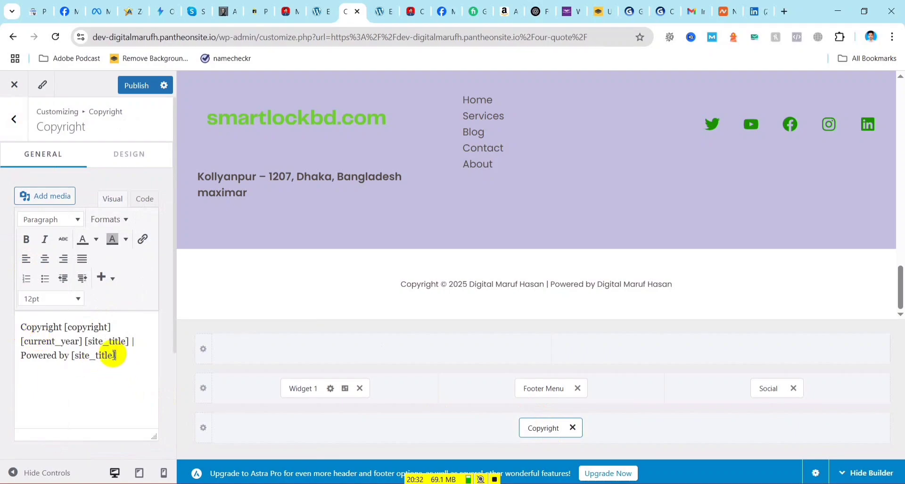
drag(113, 356, 74, 357)
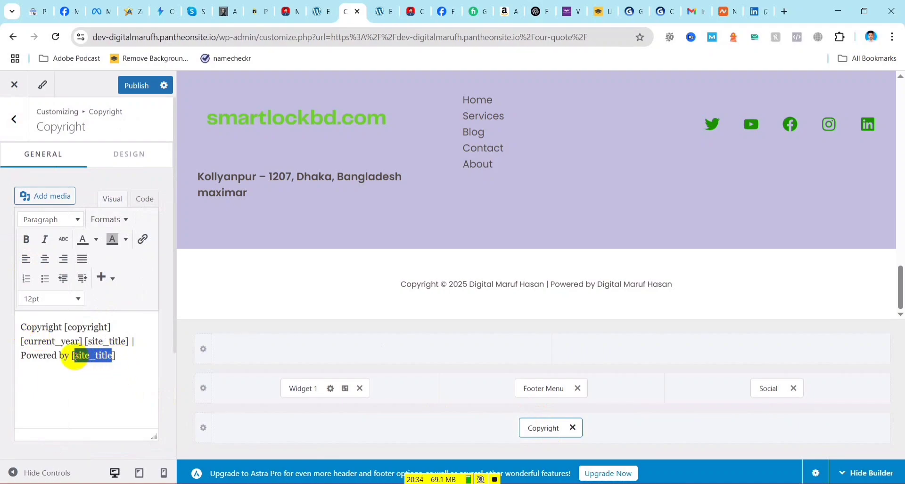
click(134, 355)
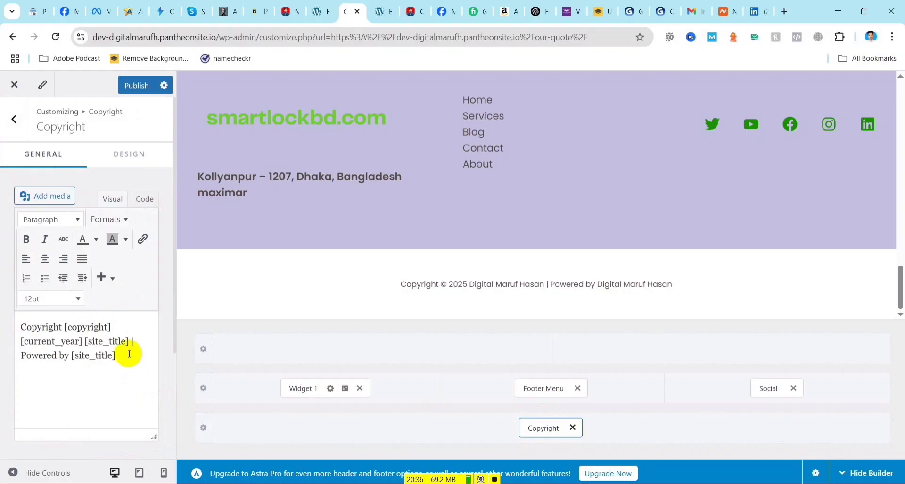
drag(129, 354, 16, 327)
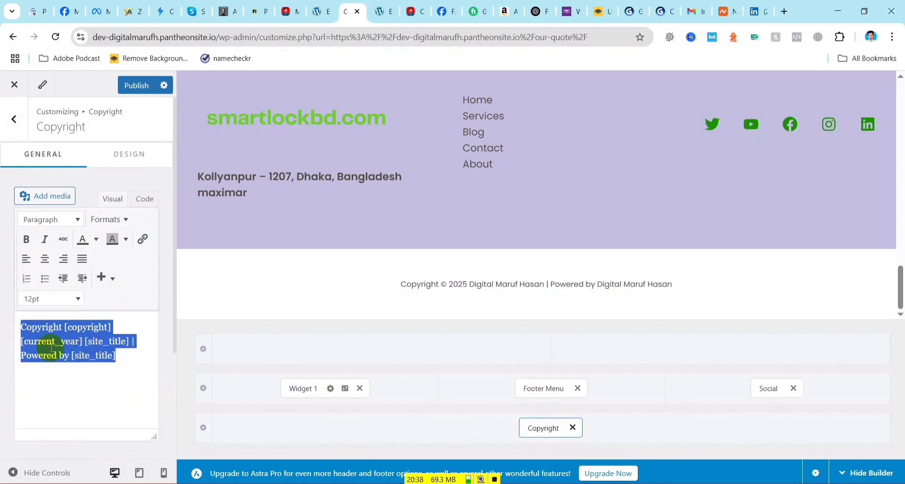
click(112, 363)
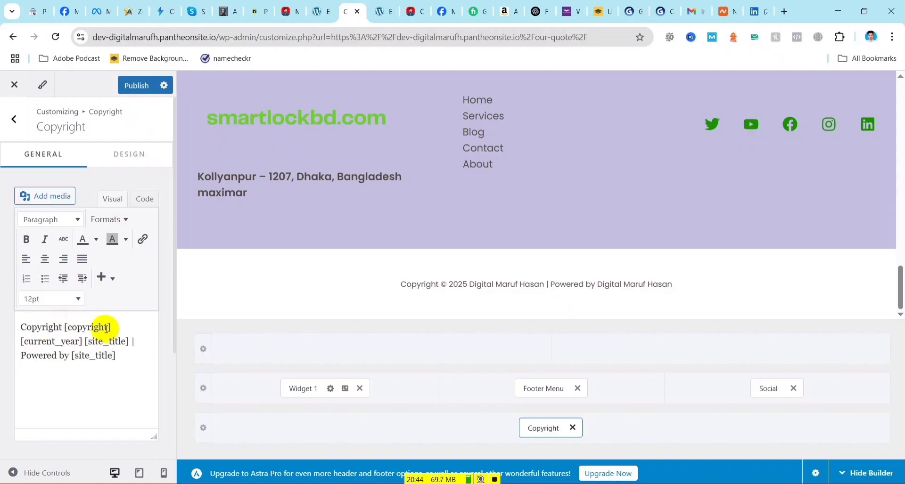
- Examine the [copyright], [current_year] and first [site_title] placeholders in the copyright text one by one
drag(107, 328, 69, 327)
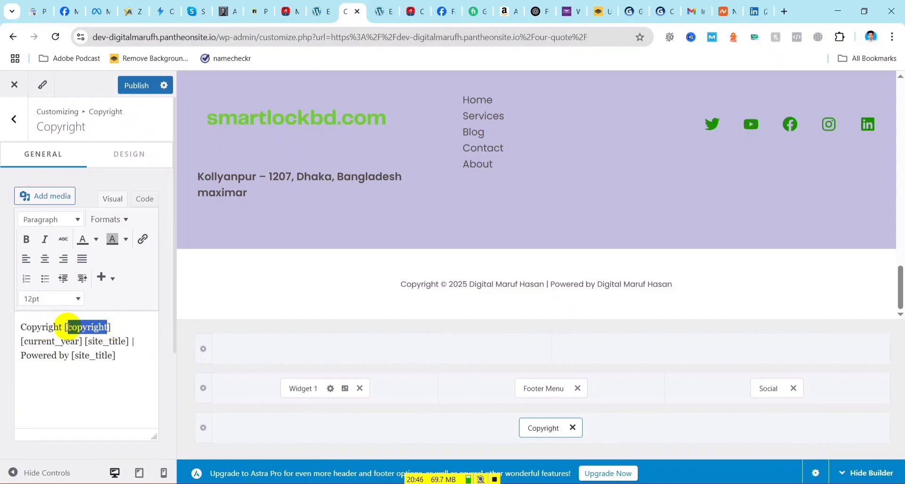
click(82, 328)
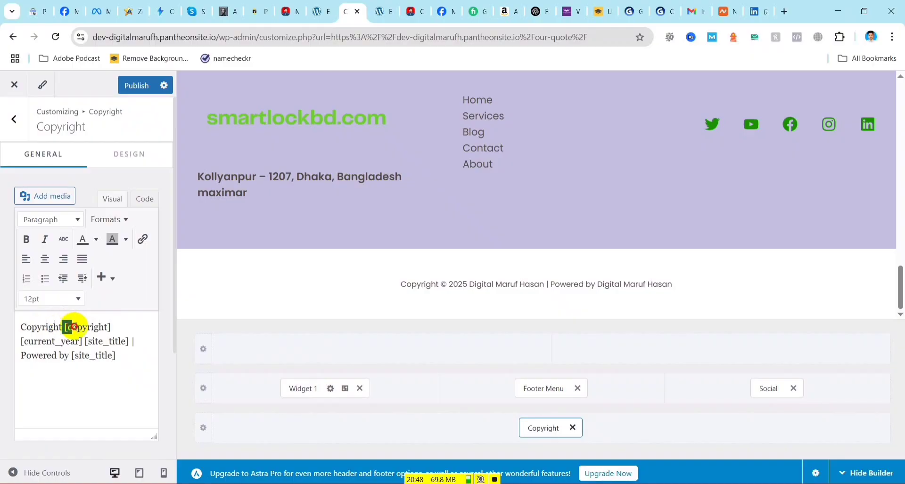
drag(71, 327, 101, 327)
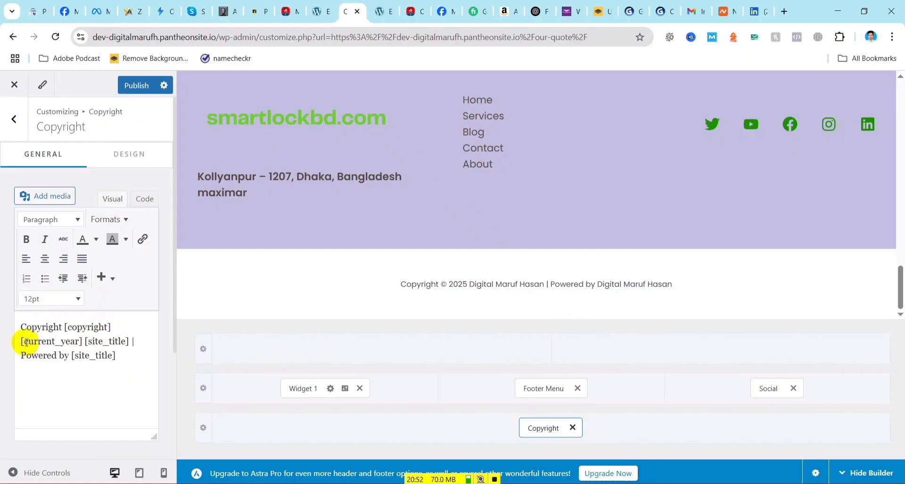
drag(82, 341, 22, 343)
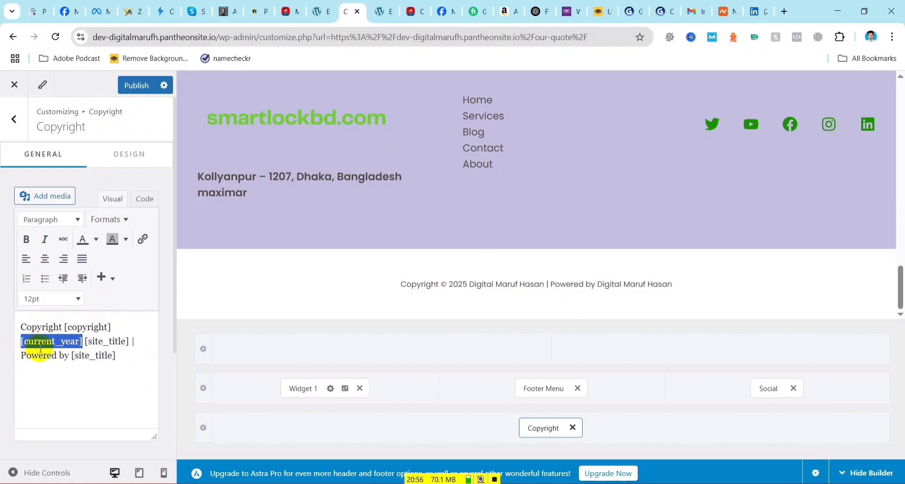
click(126, 342)
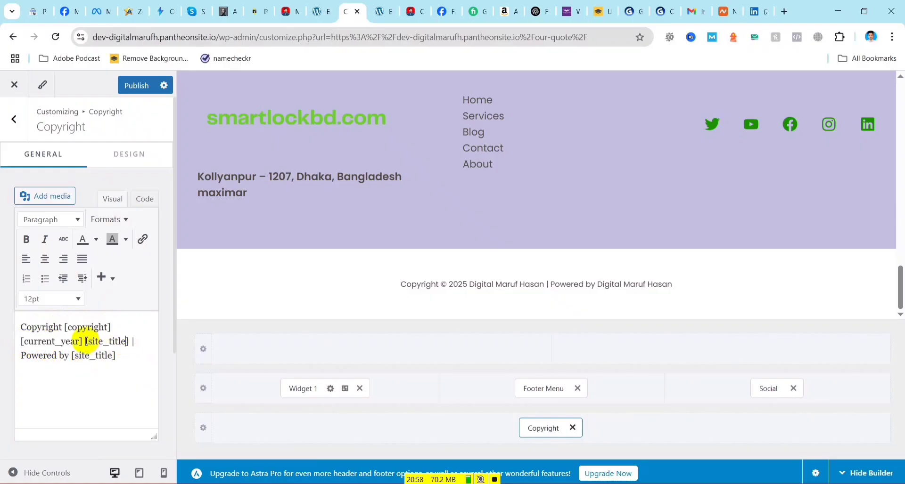
drag(86, 342, 130, 343)
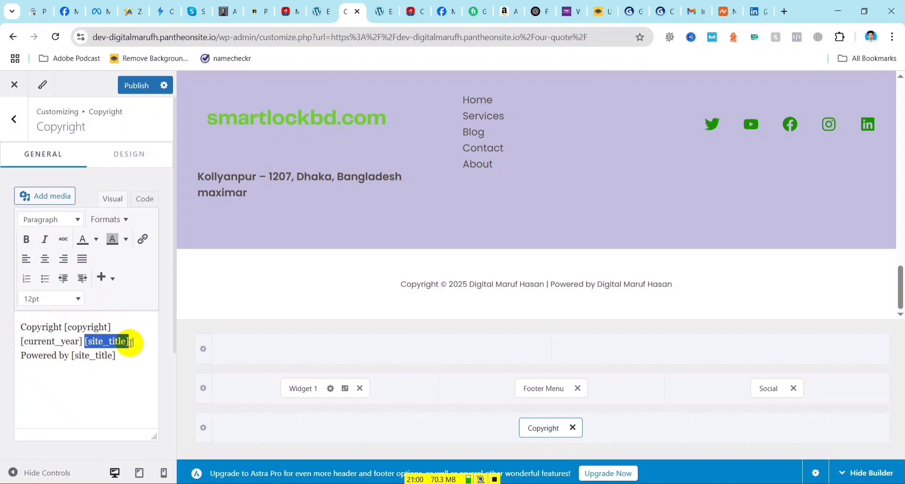
click(139, 342)
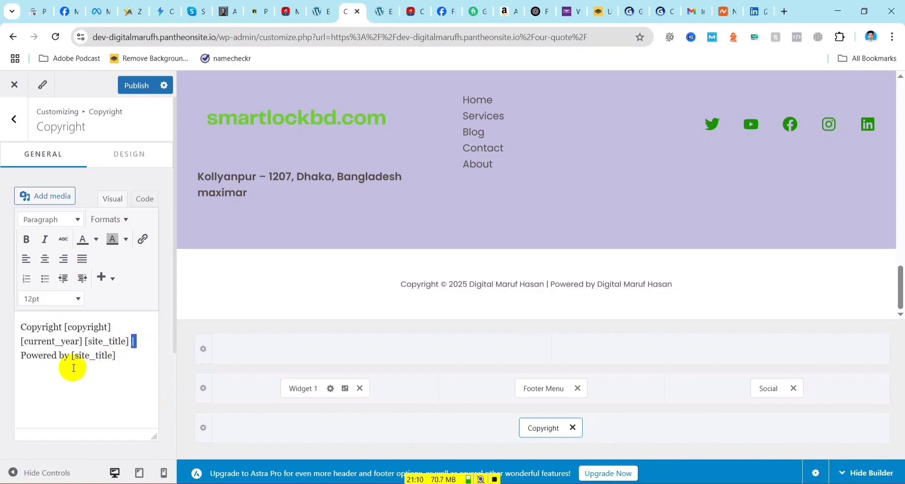
drag(22, 356, 59, 356)
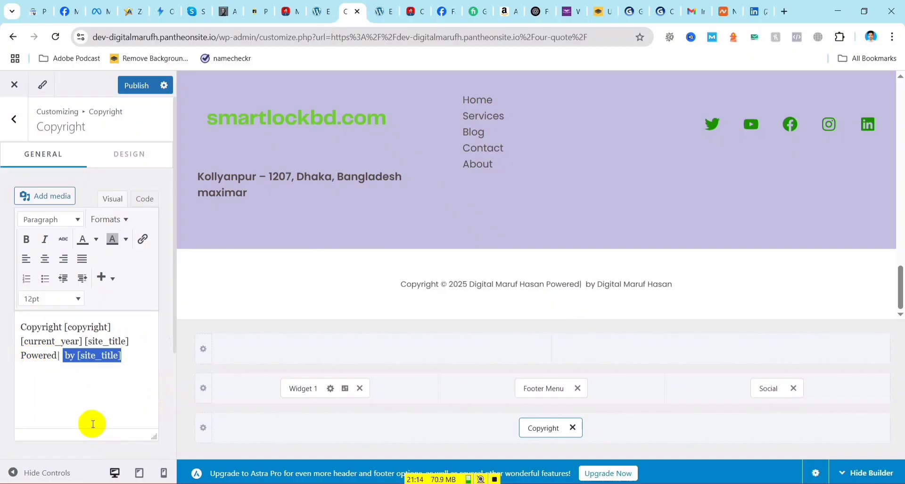
key(ctrl+z)
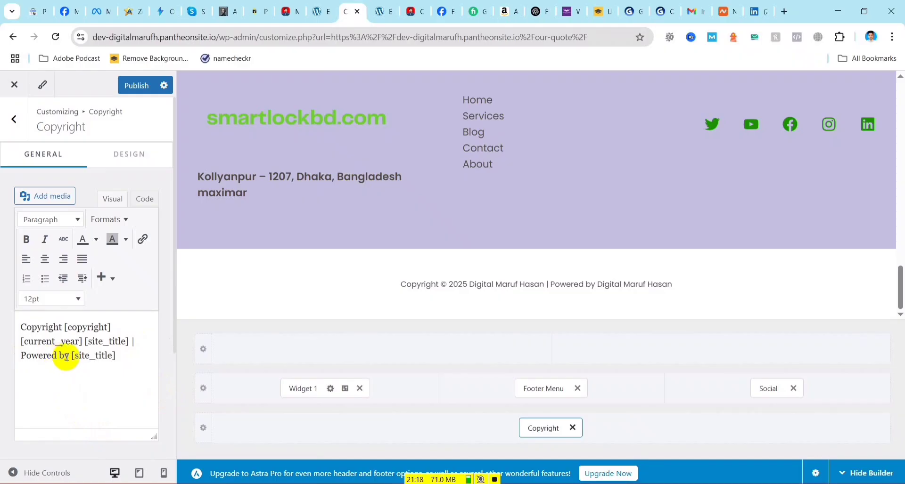
- Compare the [site_title] placeholder after Powered by with the matching parts of the copyright line in the preview
drag(72, 357, 116, 357)
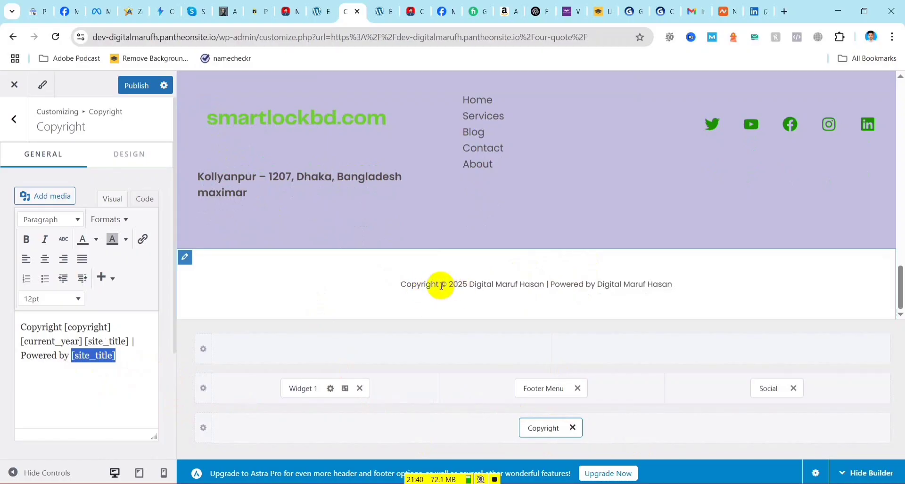
click(436, 287)
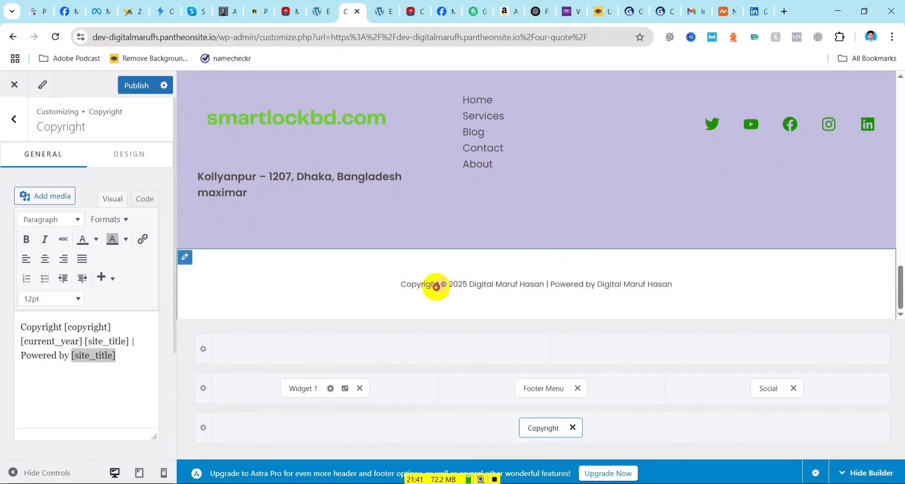
click(462, 285)
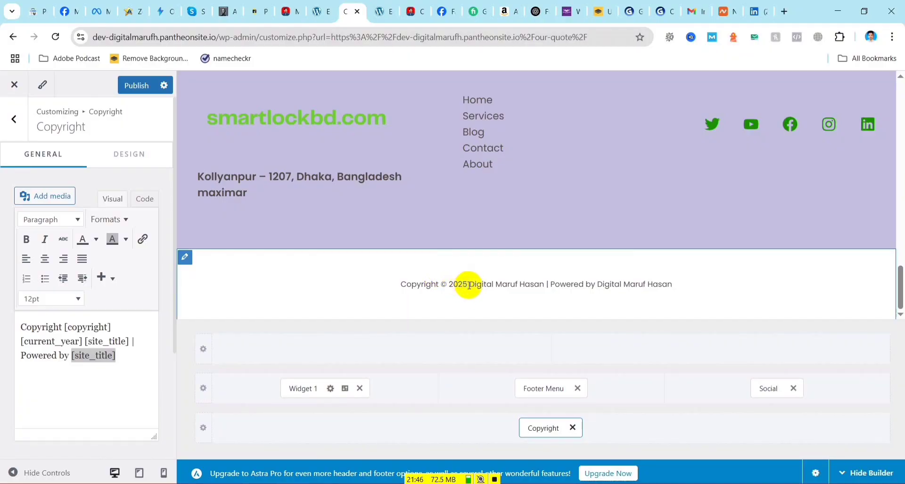
drag(545, 285, 474, 284)
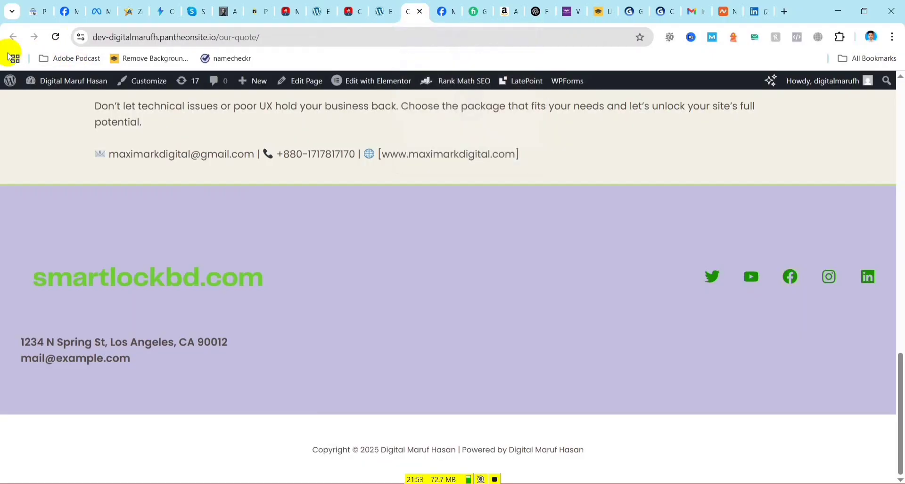
- Check the footer on the published quote page in its own browser tab and return to the Customizer
mouse_move(51, 85)
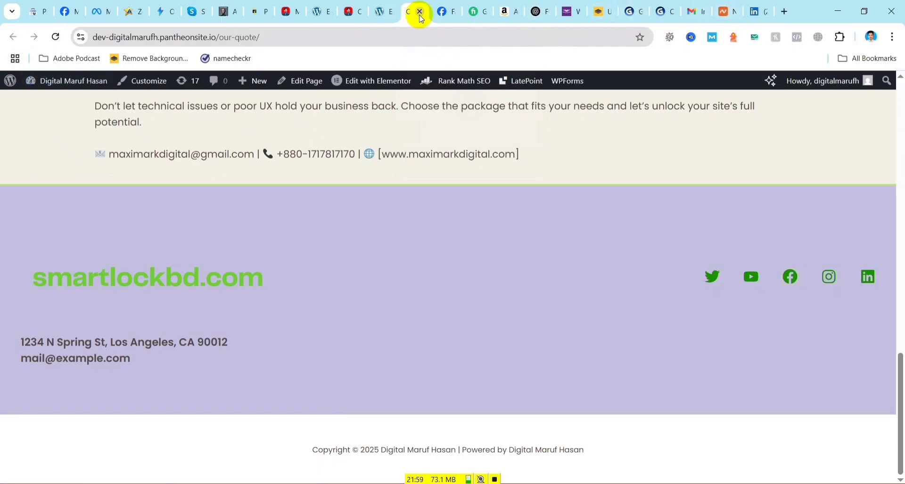
click(374, 15)
click(353, 17)
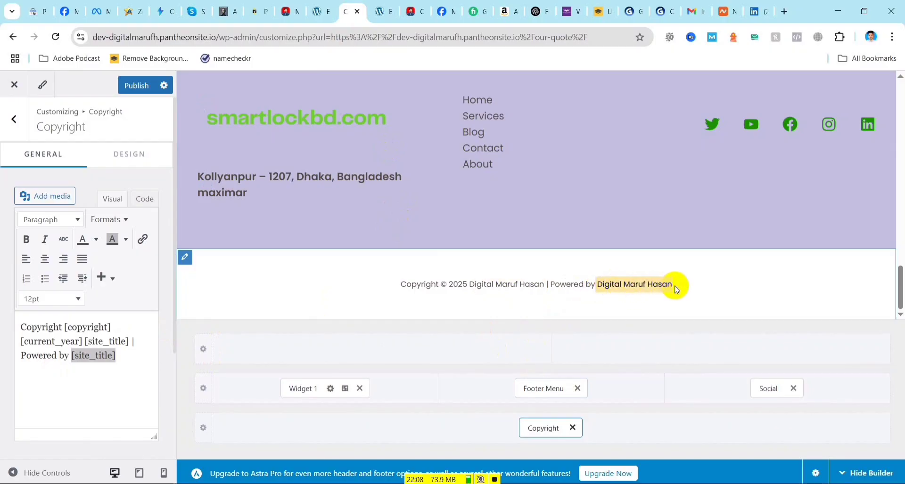
- Set the Below Footer row to 2 columns and add the HTML 2 element to its empty second column
click(543, 278)
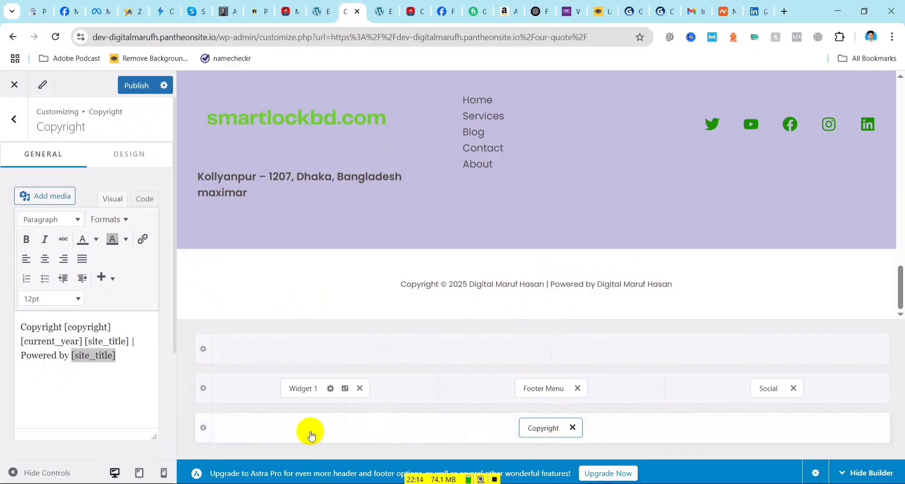
click(210, 430)
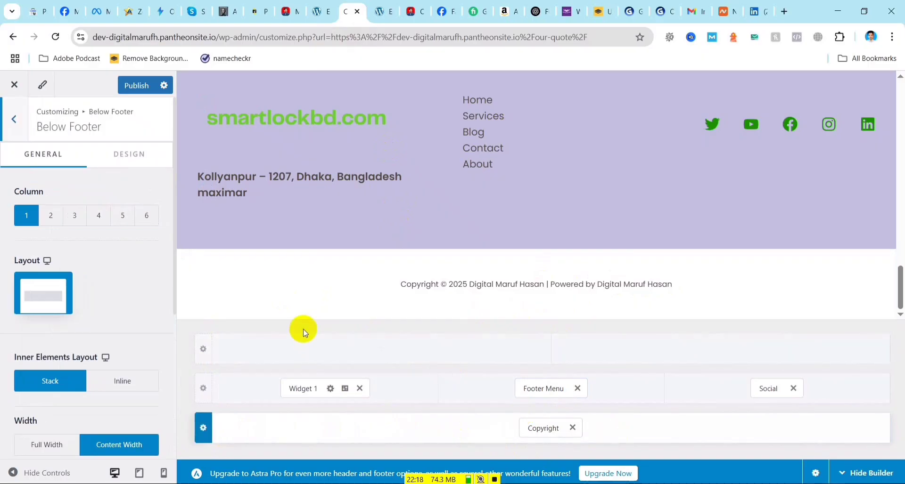
click(53, 216)
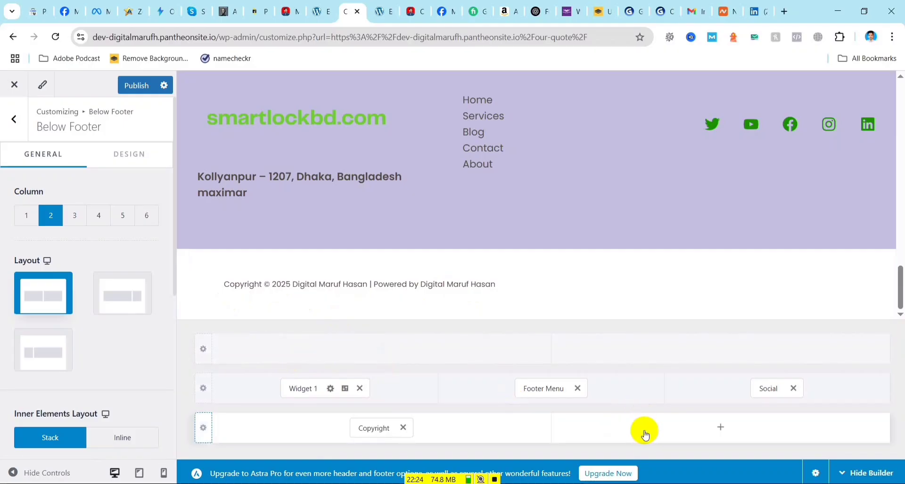
click(721, 430)
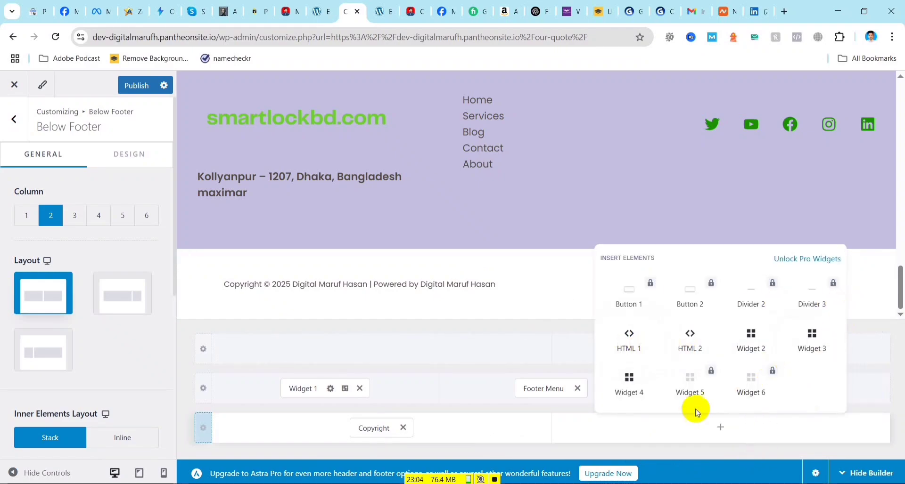
click(690, 341)
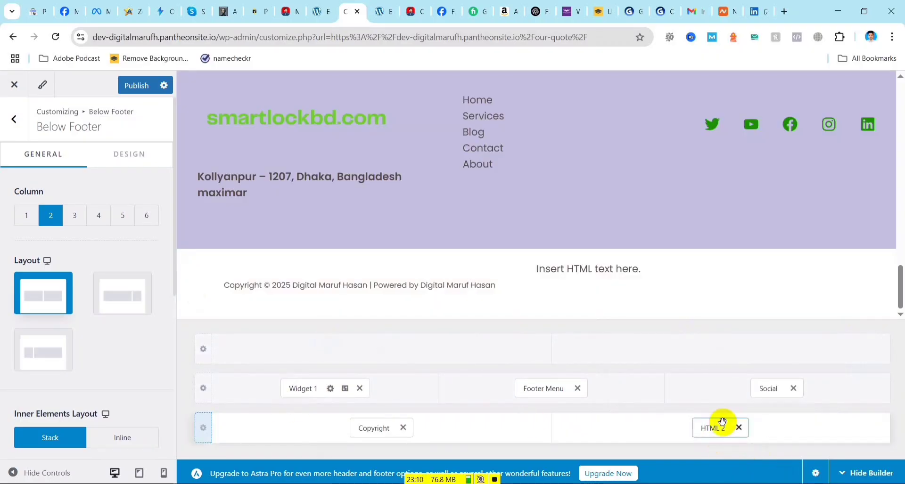
- Replace the placeholder text of the HTML 2 element with "Maintaining by Maximark Digital"
click(713, 429)
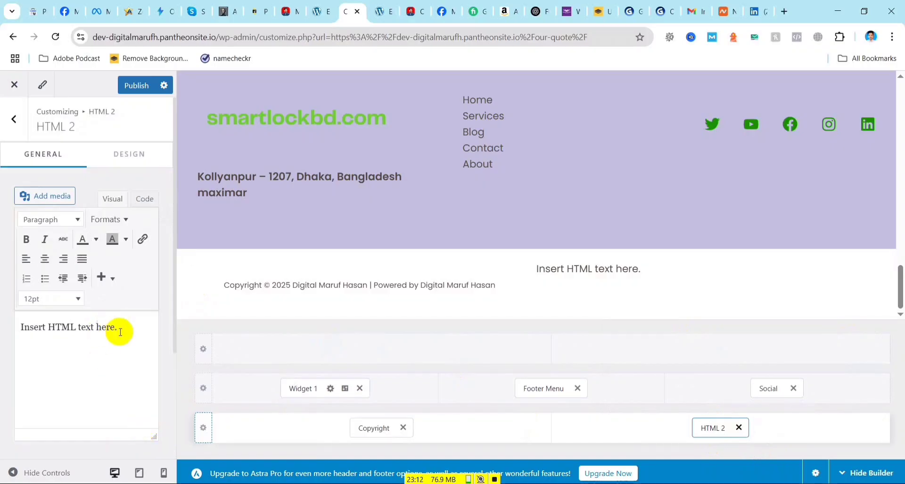
click(118, 327)
drag(120, 327, 22, 324)
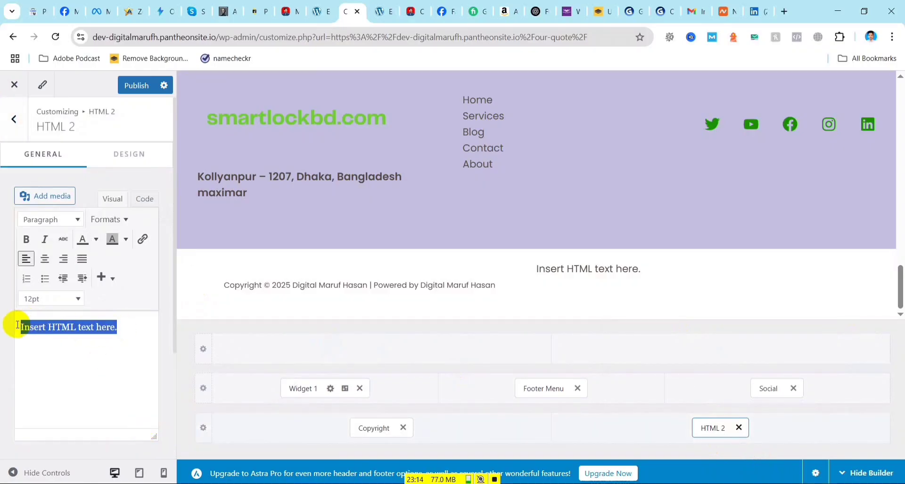
text(Maint)
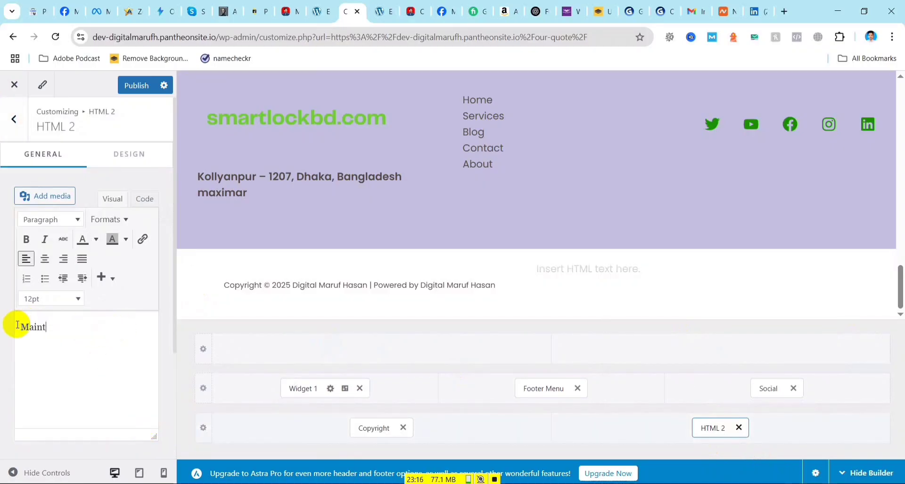
text(aine)
key(BackSpace)
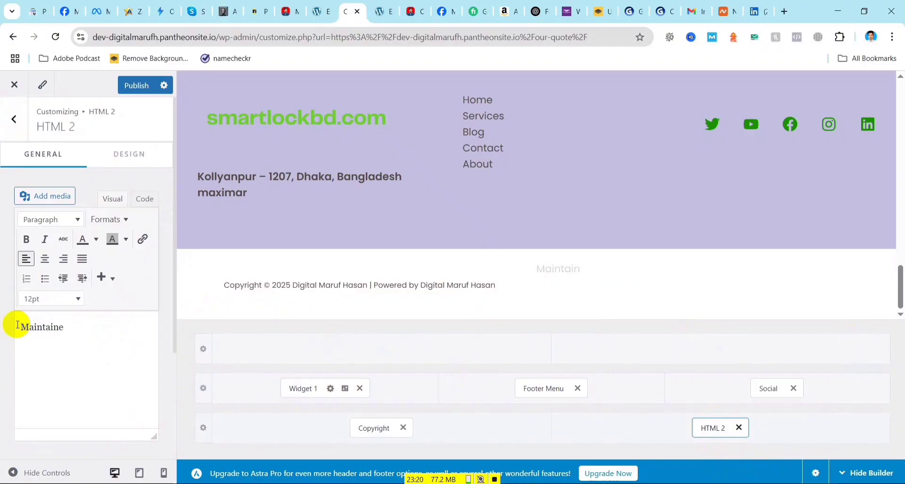
key(BackSpace)
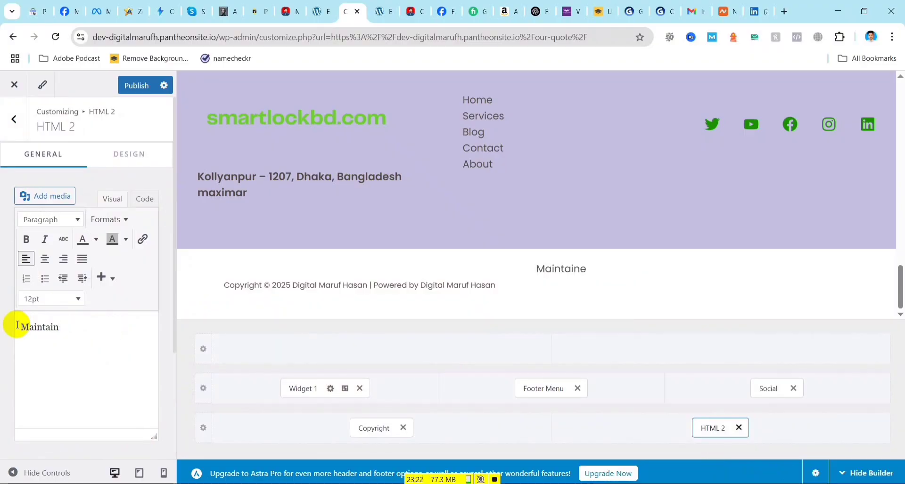
text(ing by )
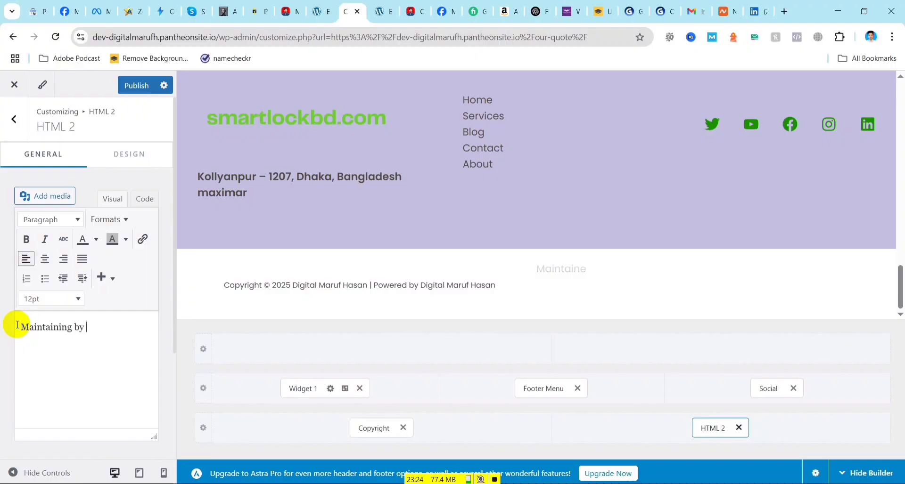
text(Maximark D)
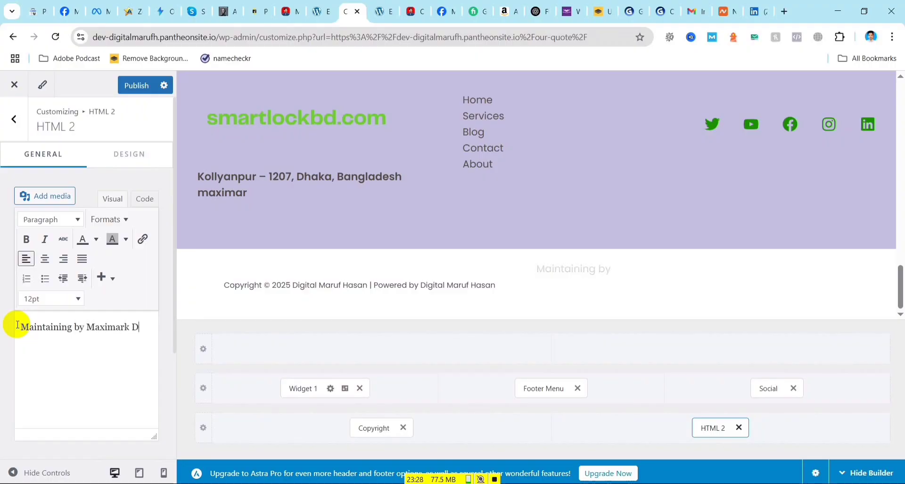
text(igital)
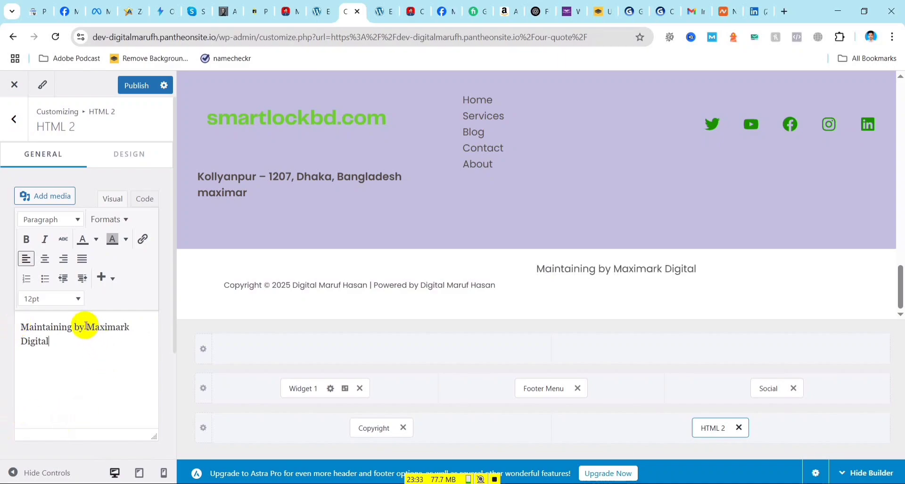
drag(86, 327, 85, 341)
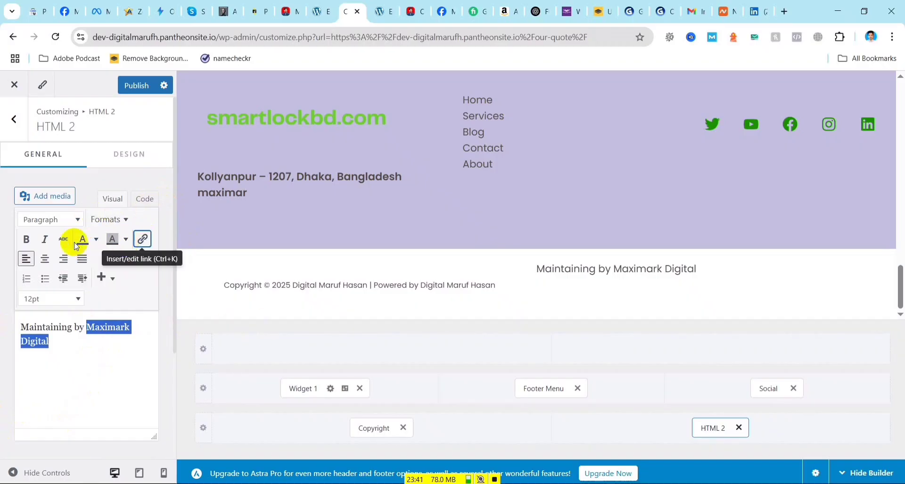
click(27, 240)
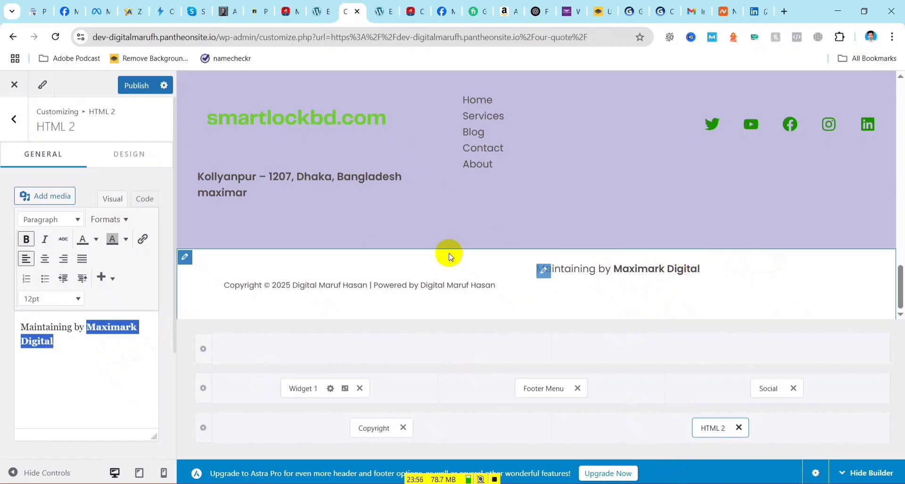
click(87, 325)
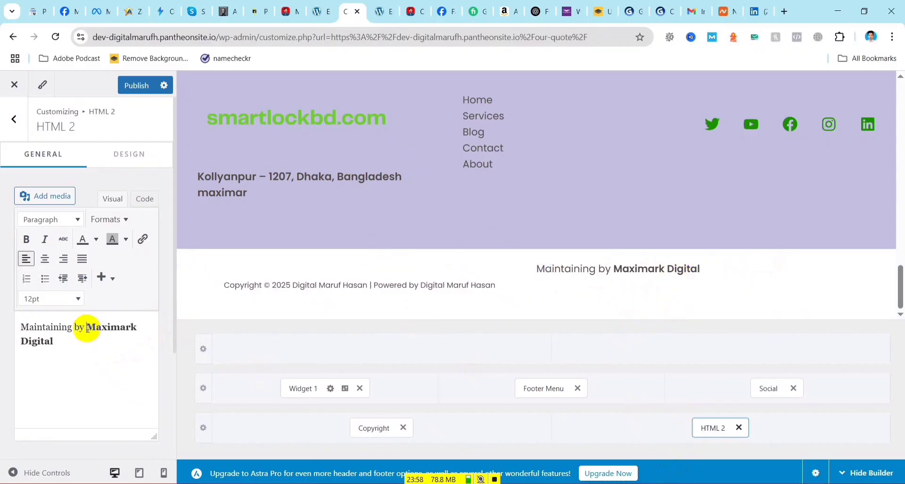
drag(87, 327, 76, 357)
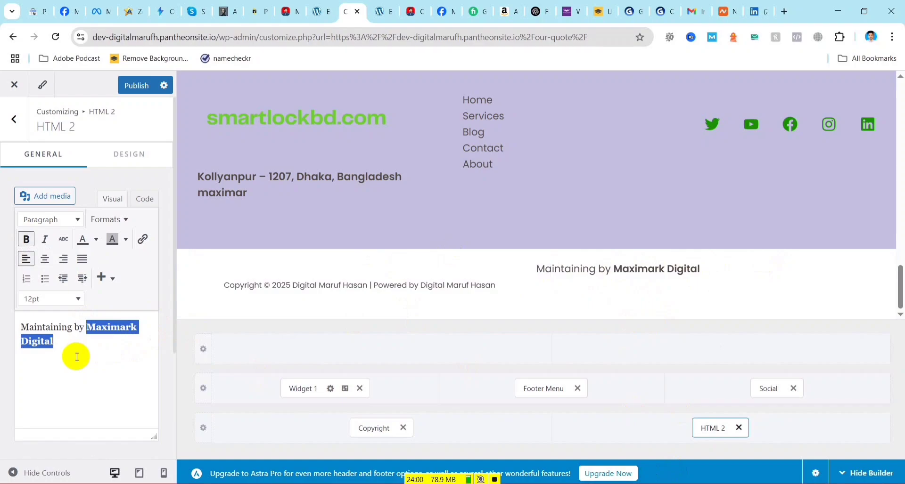
click(144, 240)
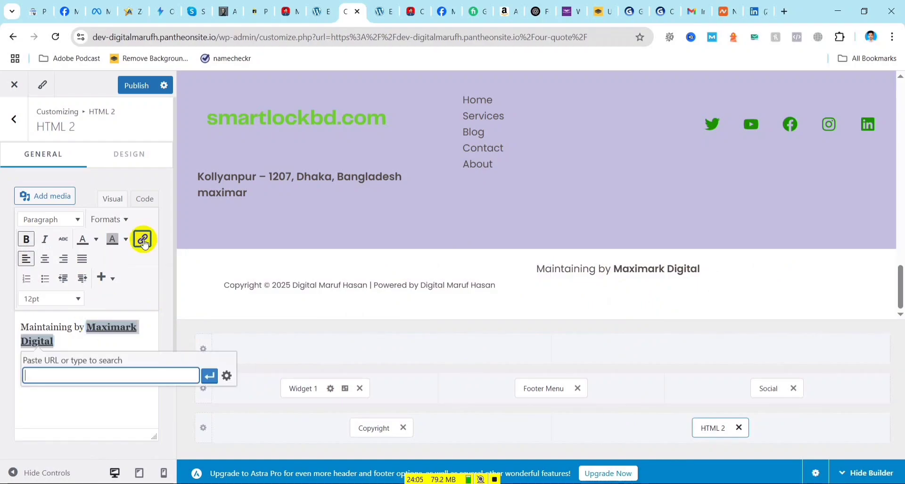
click(70, 375)
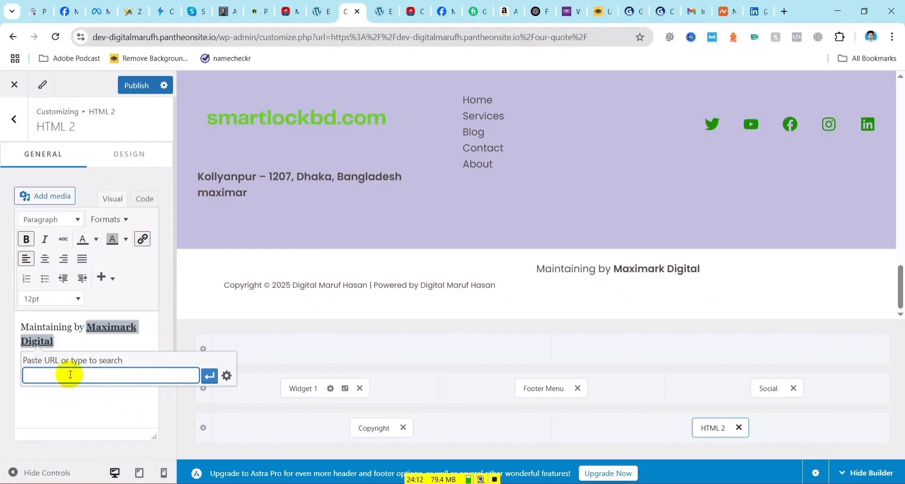
text(www.facebook.com/maximarkd)
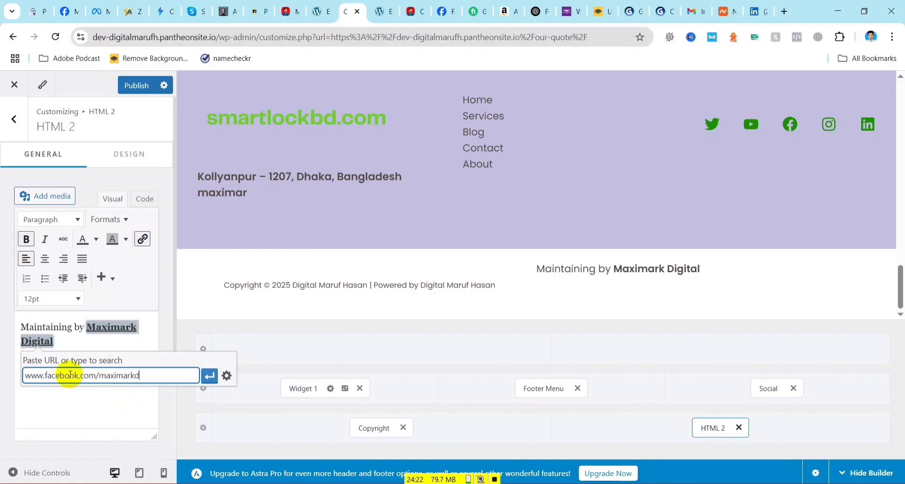
text(igital)
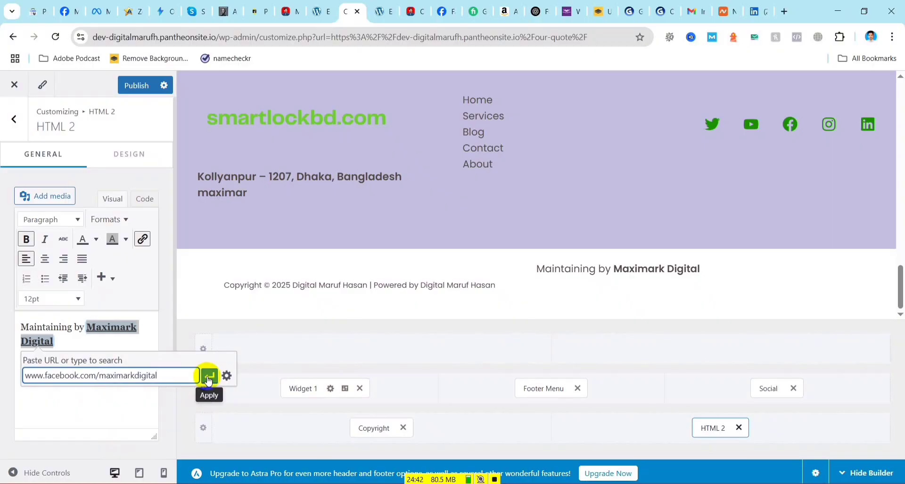
click(209, 380)
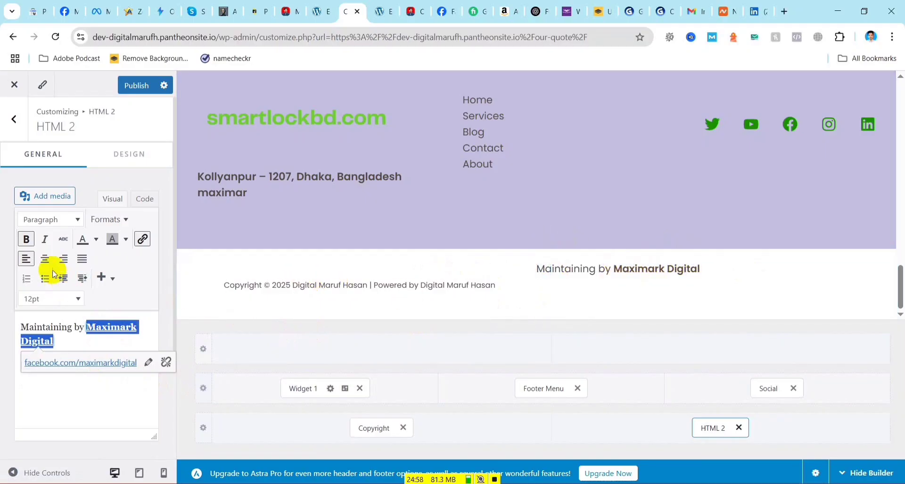
- Center the HTML 2 text line and set the font size of "Maximark Digital" to 10pt
click(46, 258)
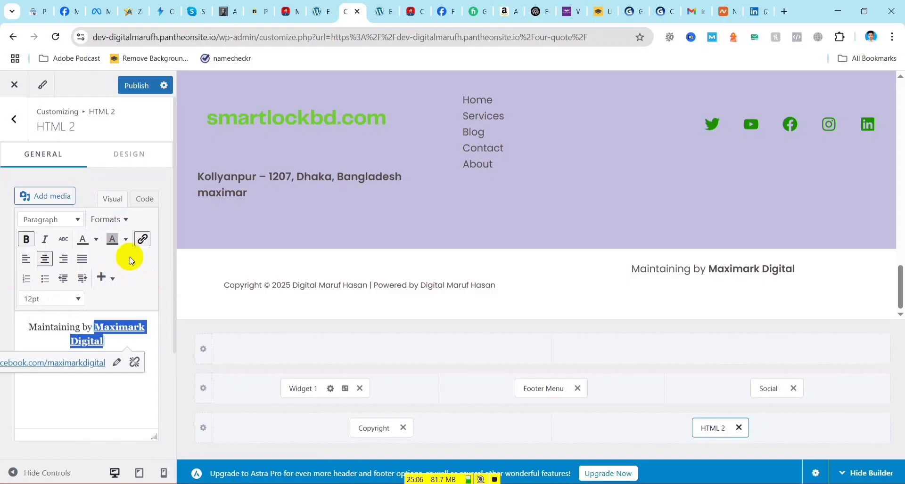
click(78, 303)
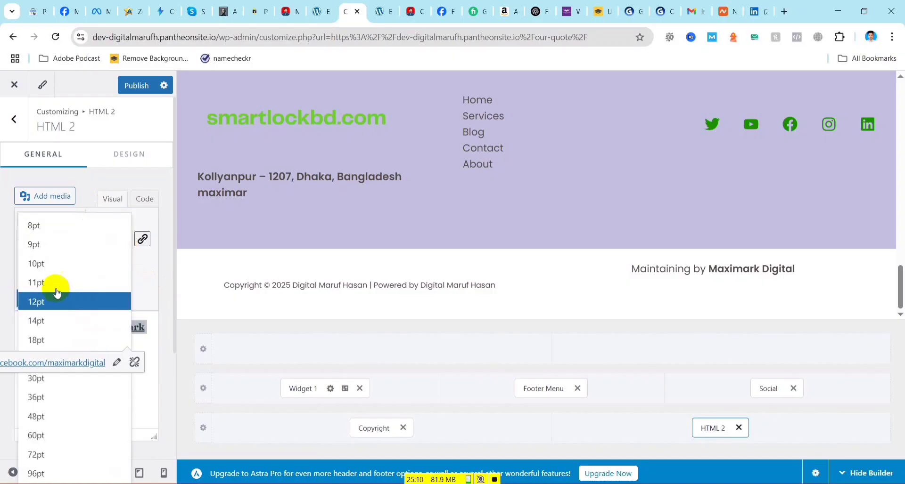
click(40, 265)
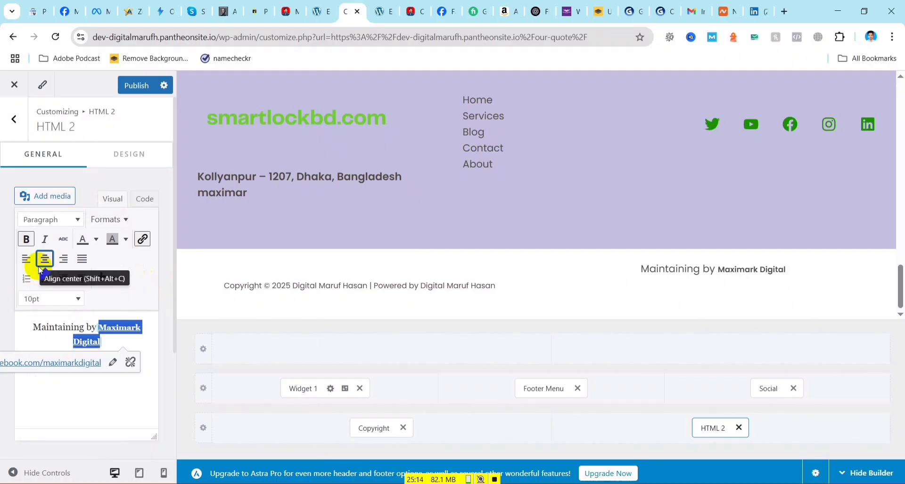
- Publish the footer changes and test the Maximark Digital link on the reloaded quote page, returning to the page
click(166, 288)
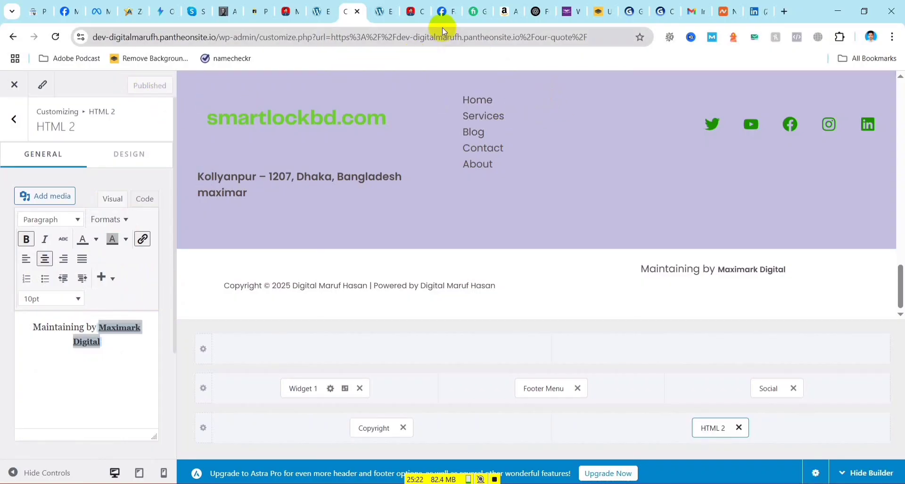
click(416, 13)
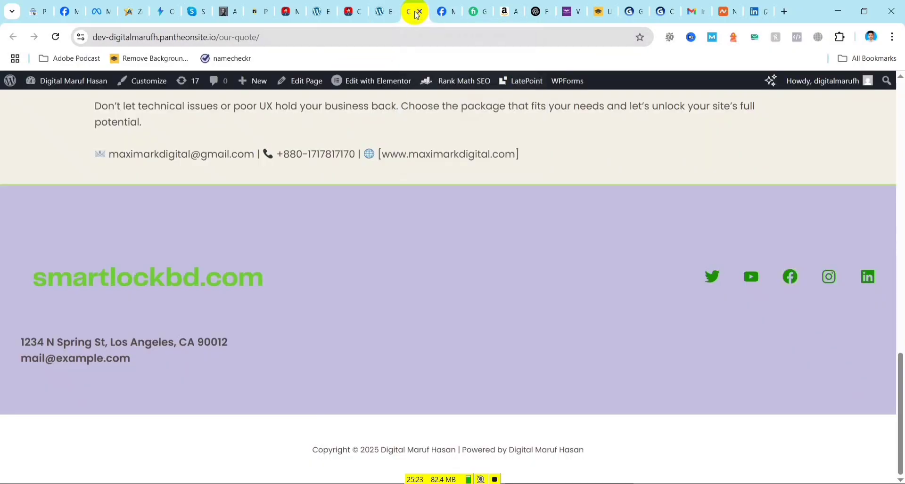
click(55, 38)
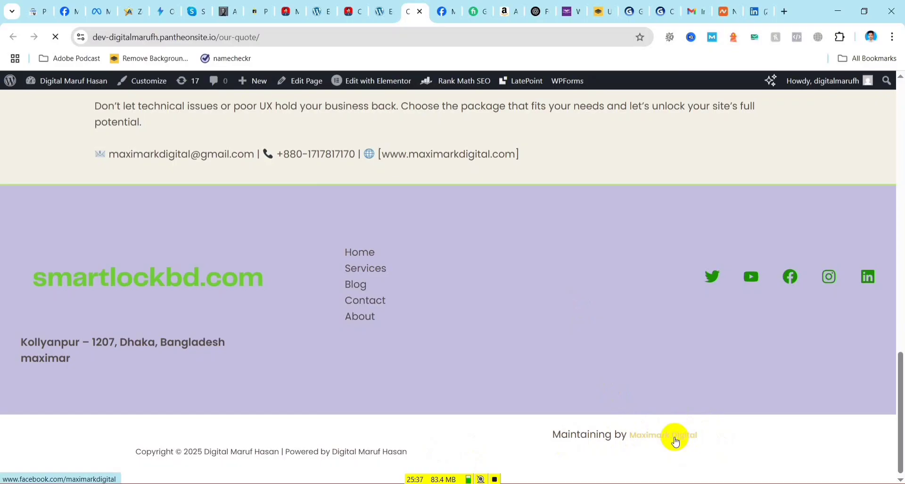
click(675, 442)
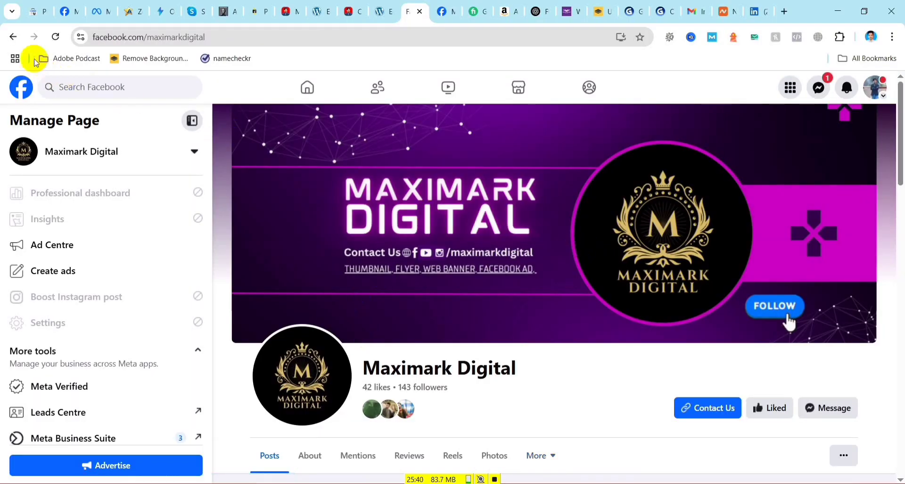
click(13, 36)
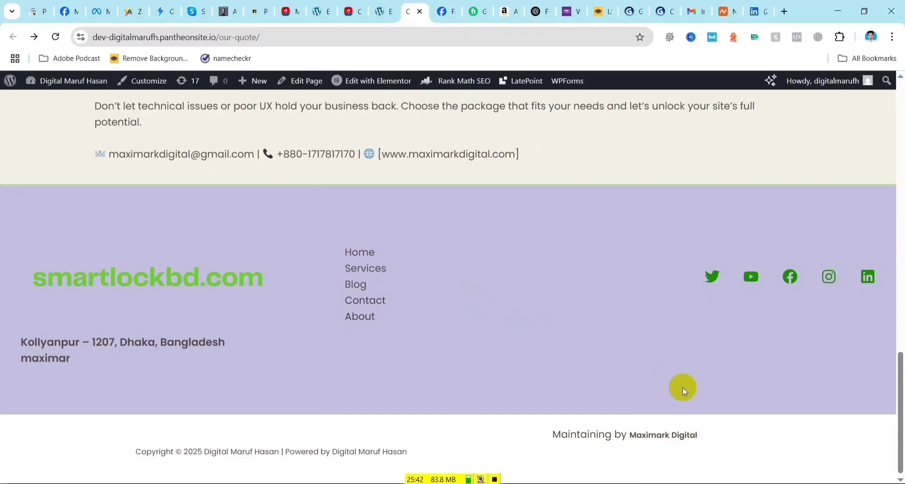
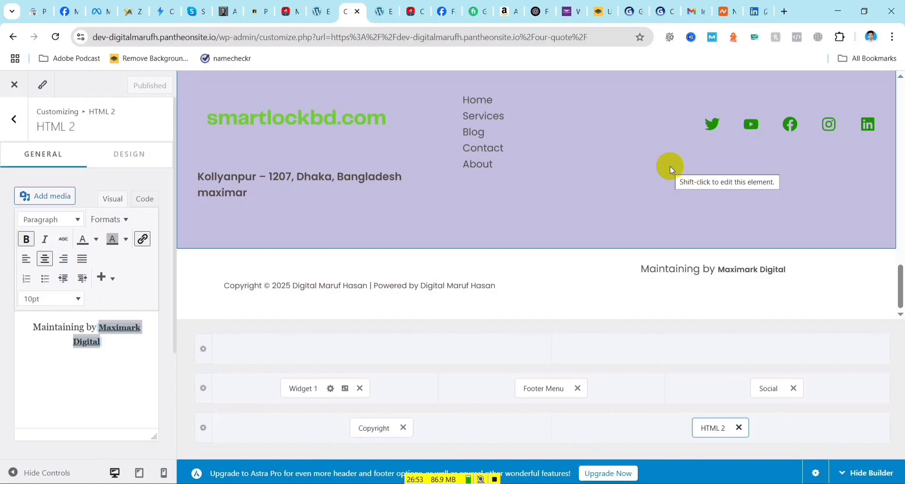
- Open Elementor's template library from the quote page's empty section and filter the blocks by the Footer category
scroll(664, 172, up, 15)
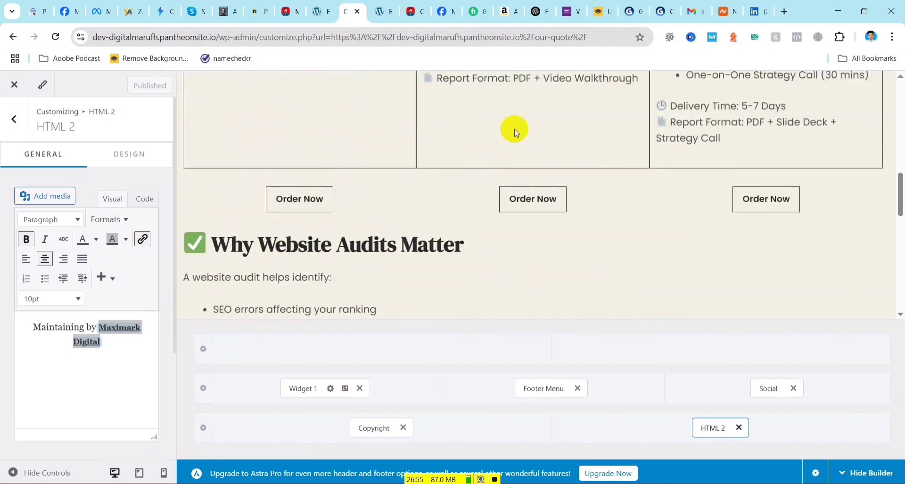
scroll(645, 250, down, 10)
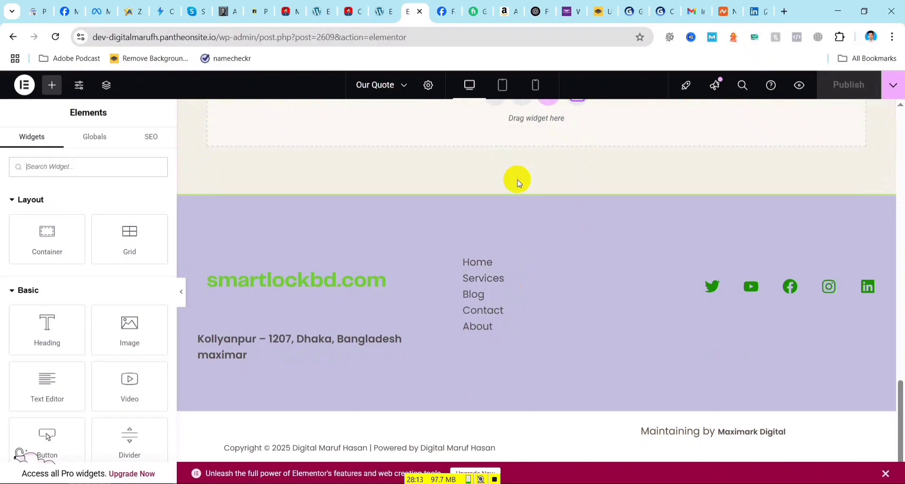
scroll(517, 181, up, 3)
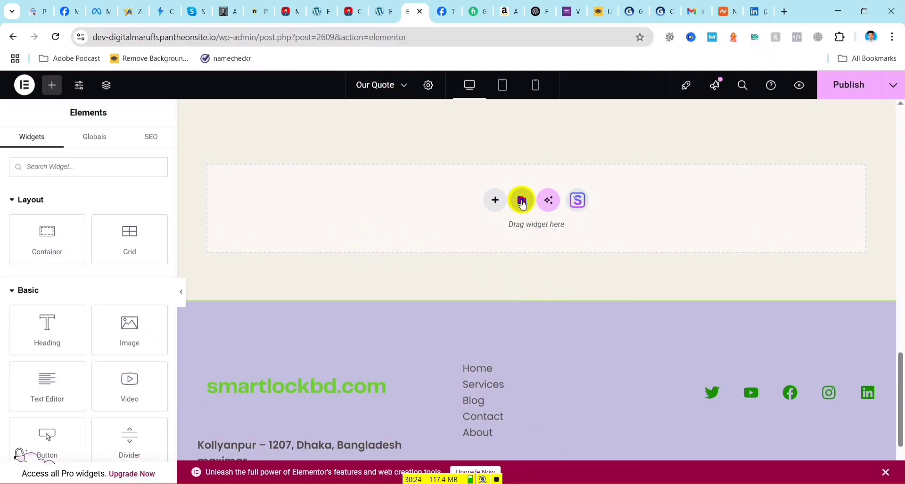
click(522, 201)
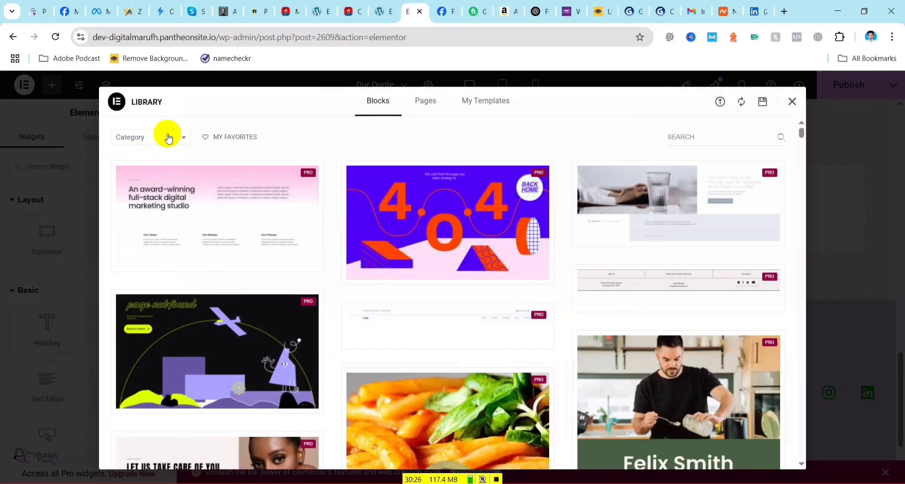
click(178, 142)
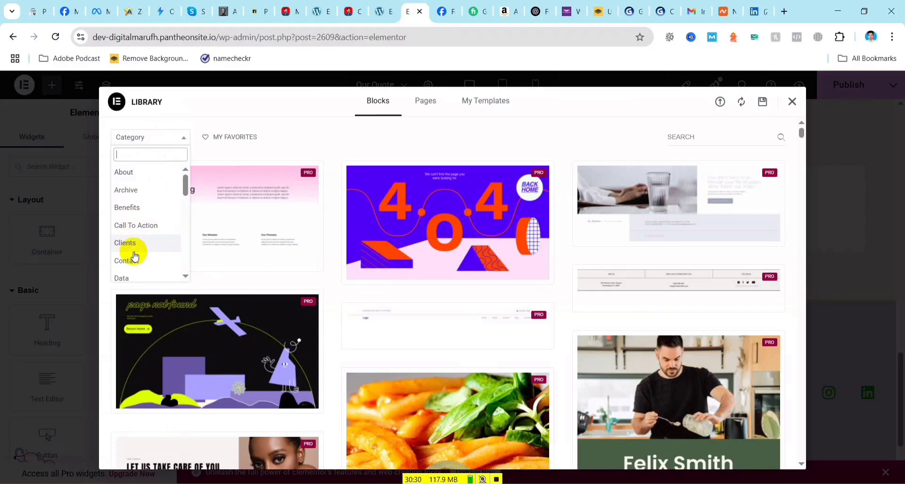
scroll(134, 254, down, 1)
scroll(135, 246, down, 2)
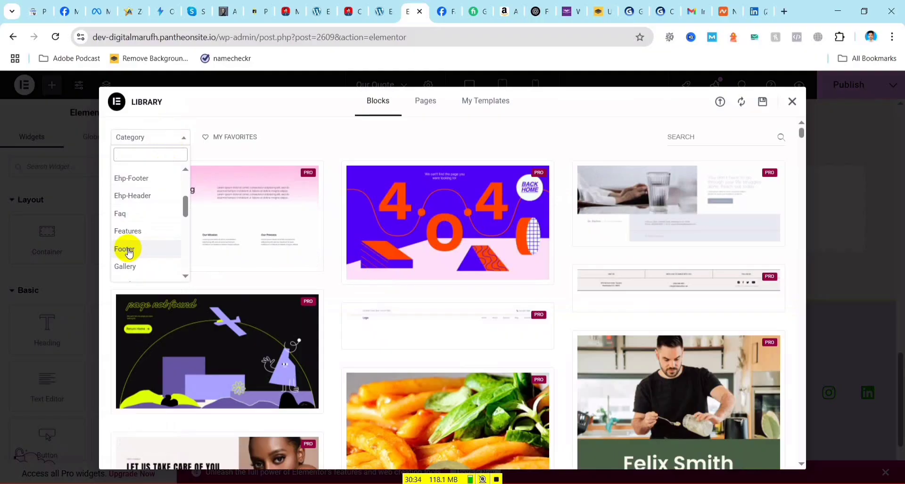
click(128, 250)
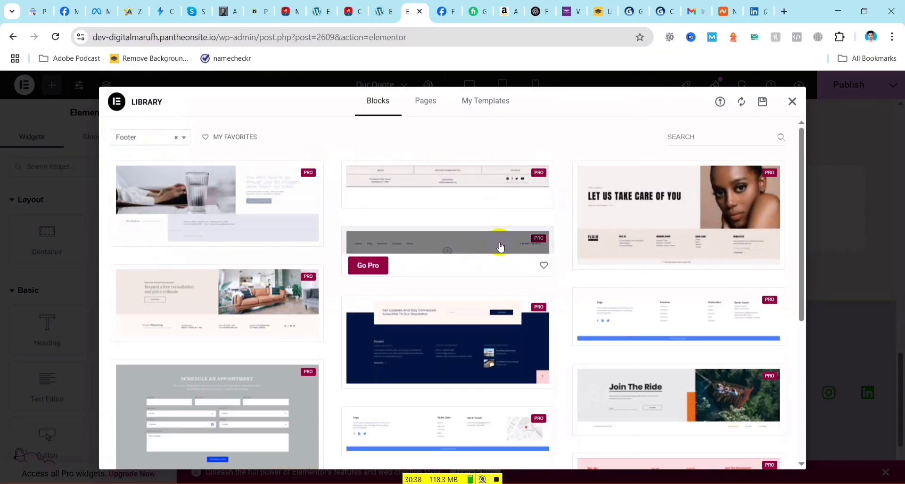
- Browse the footer block templates, view the page templates, and close the library
scroll(525, 333, down, 5)
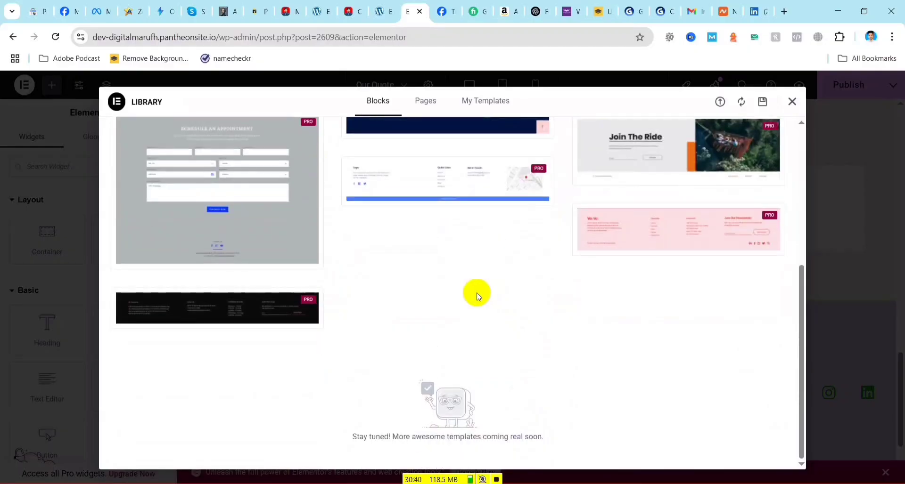
scroll(656, 196, up, 5)
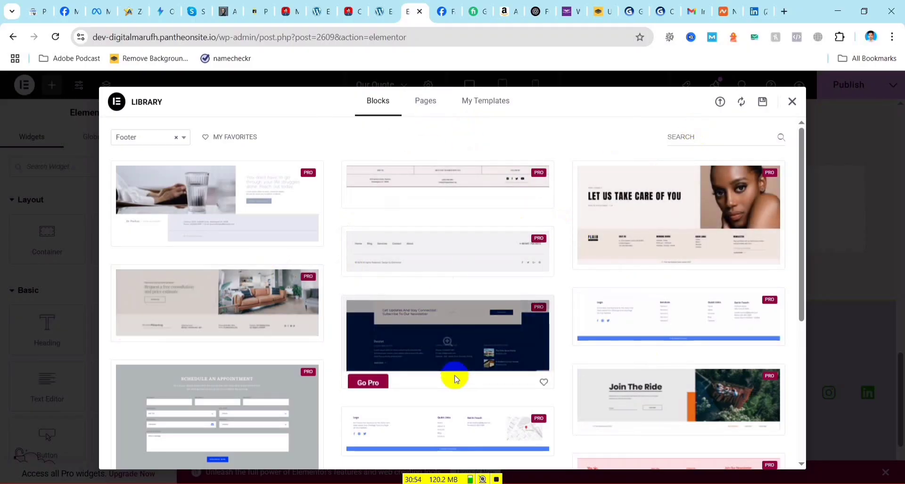
scroll(457, 348, down, 4)
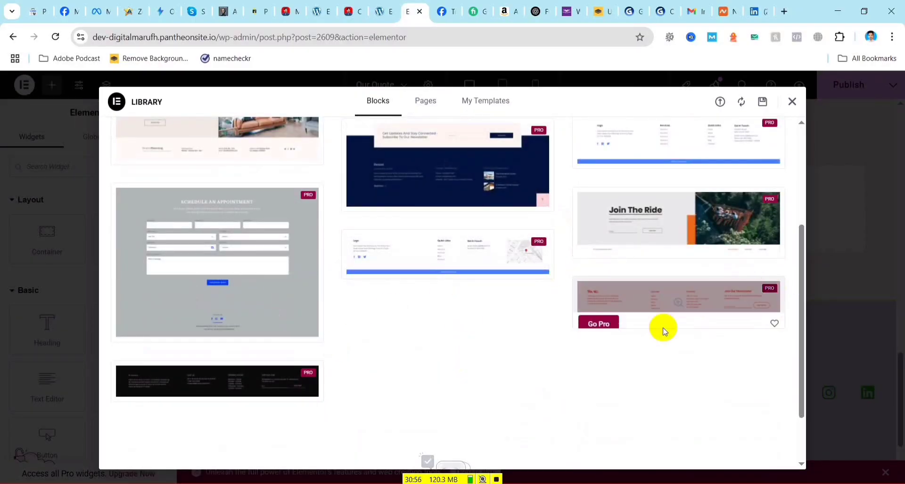
scroll(643, 266, up, 4)
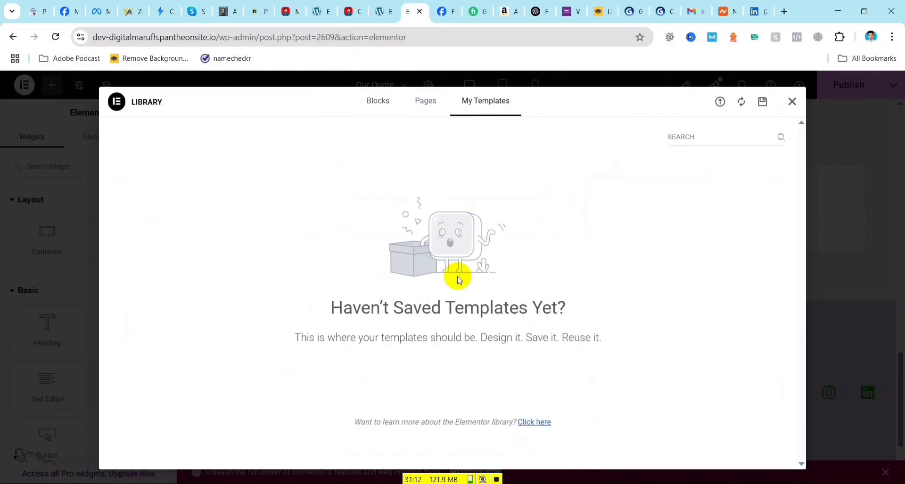
click(425, 101)
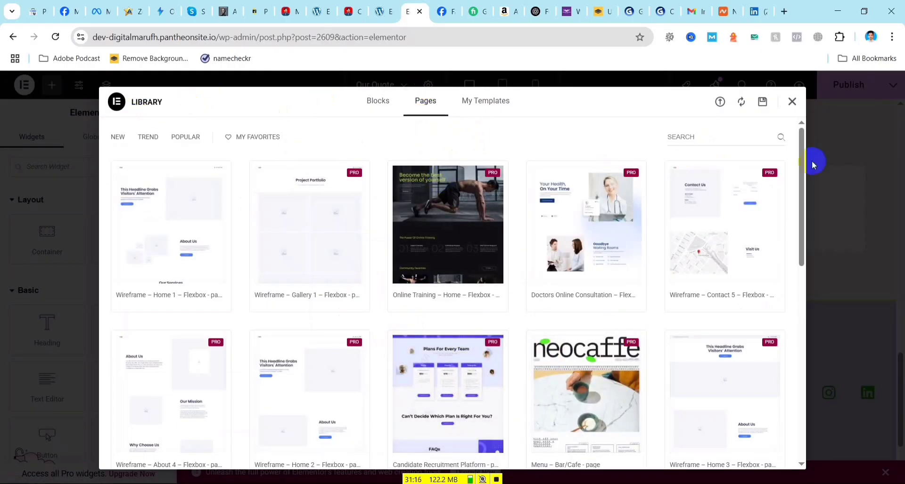
click(791, 102)
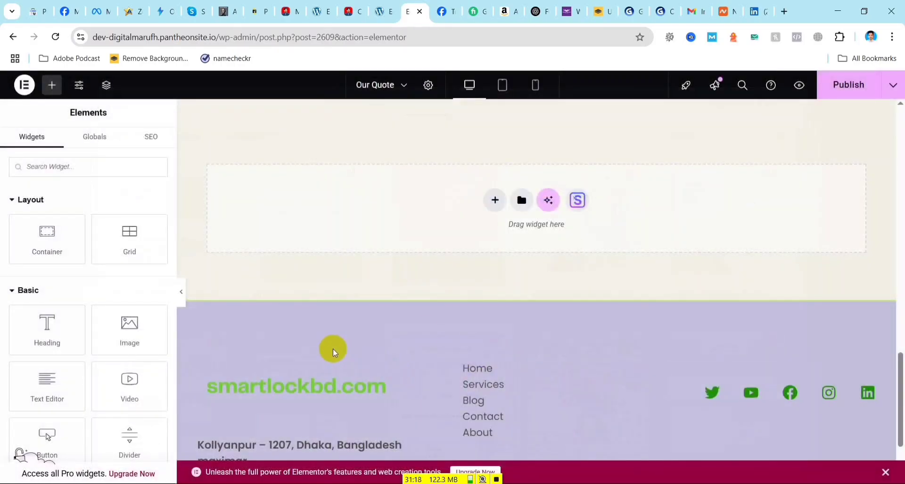
- Return to the Customizer's Primary Footer settings and inspect the footer preview on the quote page
scroll(560, 307, down, 3)
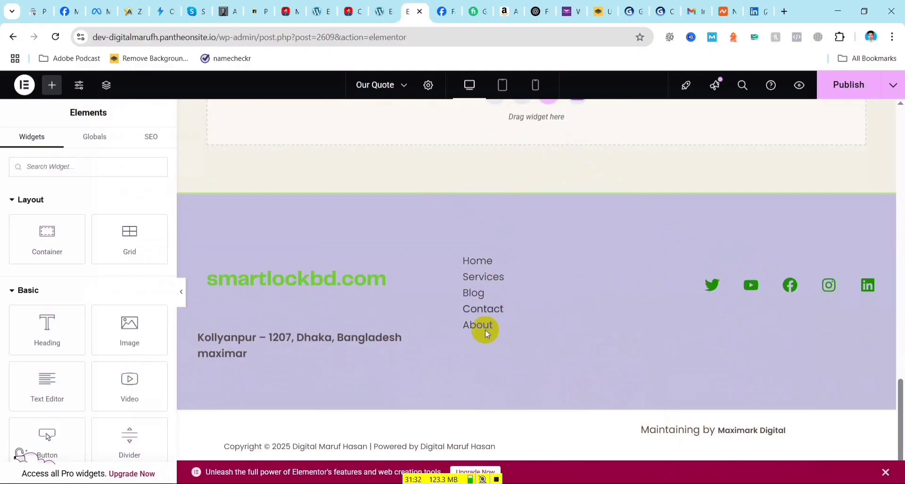
click(359, 16)
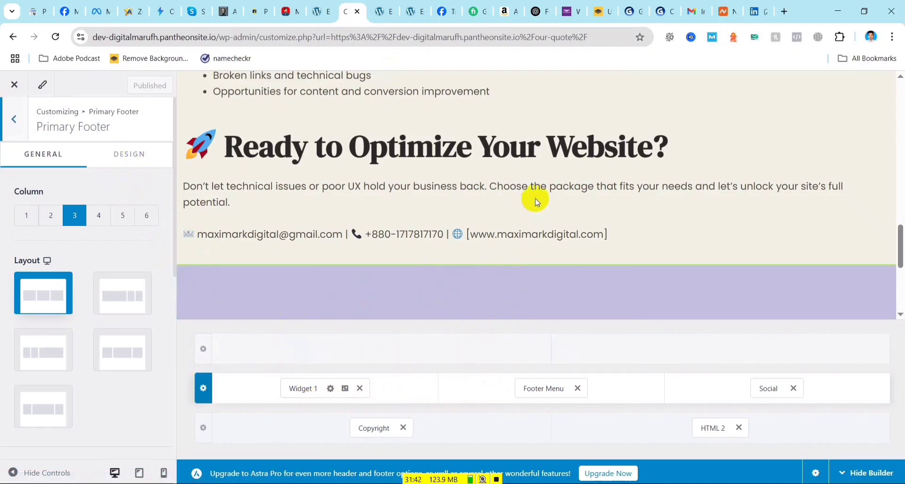
scroll(535, 199, down, 5)
scroll(535, 199, up, 2)
scroll(536, 199, down, 1)
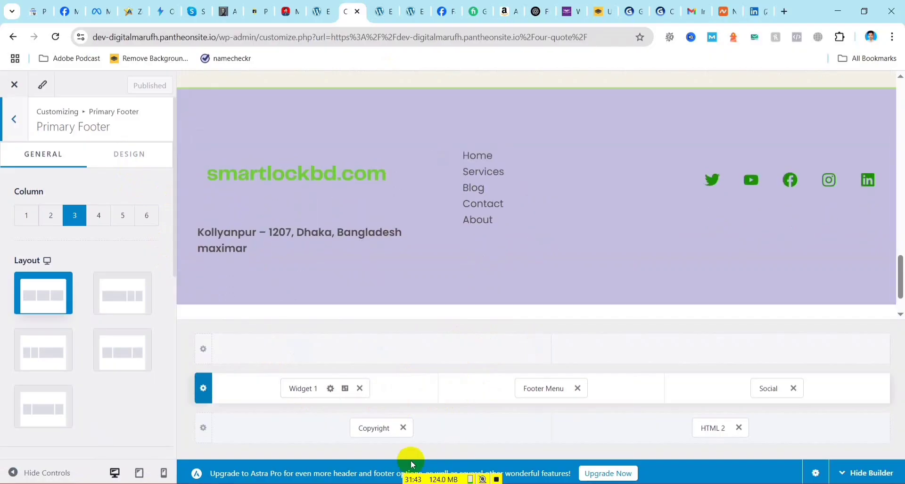
- Open the Above Footer settings, switch to the Primary Footer settings, and review its column layout and width options
click(203, 355)
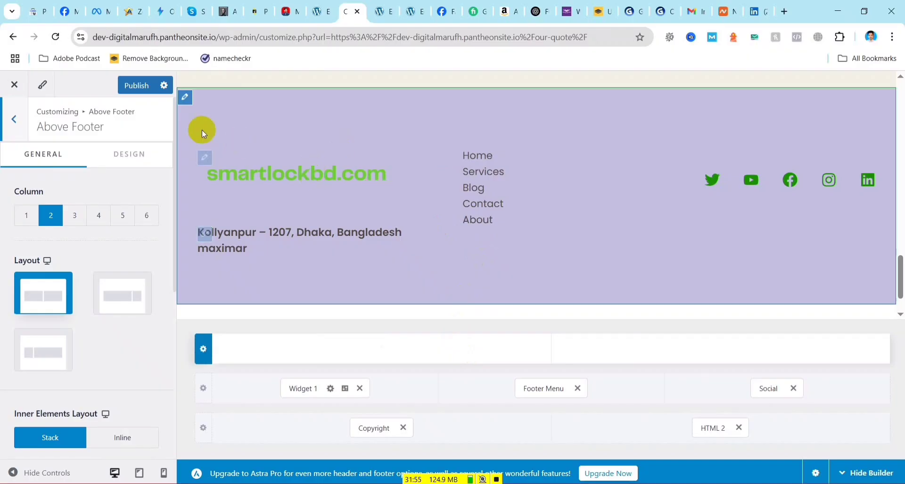
click(185, 97)
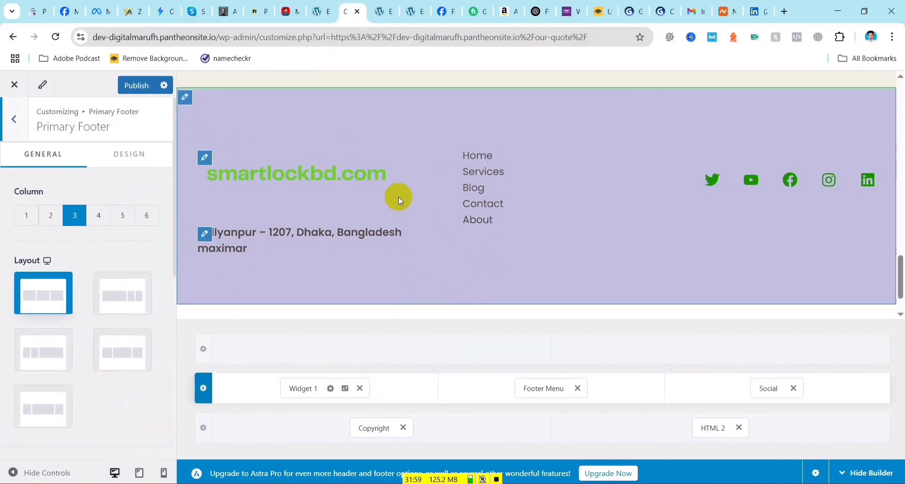
scroll(397, 196, down, 1)
scroll(81, 330, down, 1)
scroll(81, 331, down, 2)
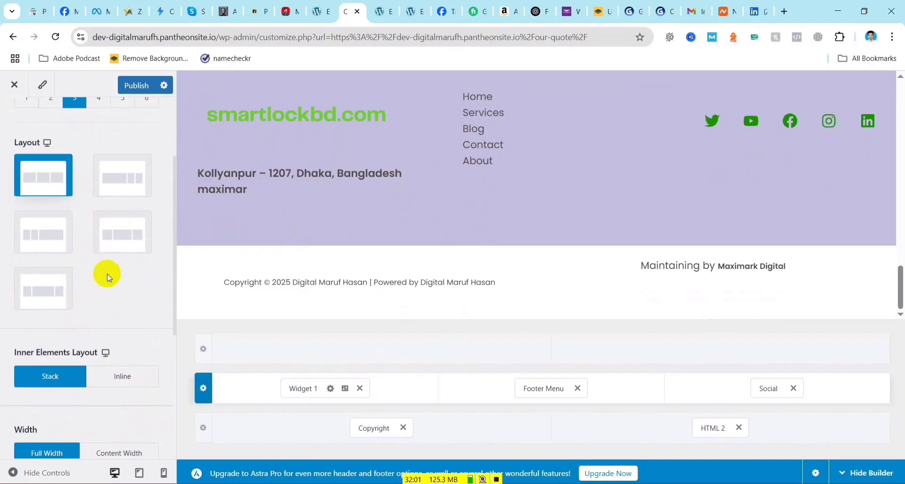
scroll(106, 276, down, 1)
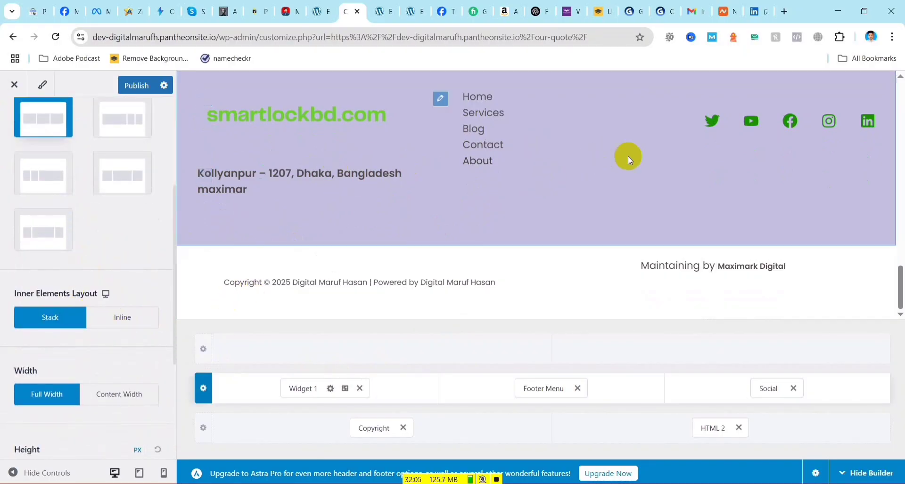
scroll(246, 207, up, 3)
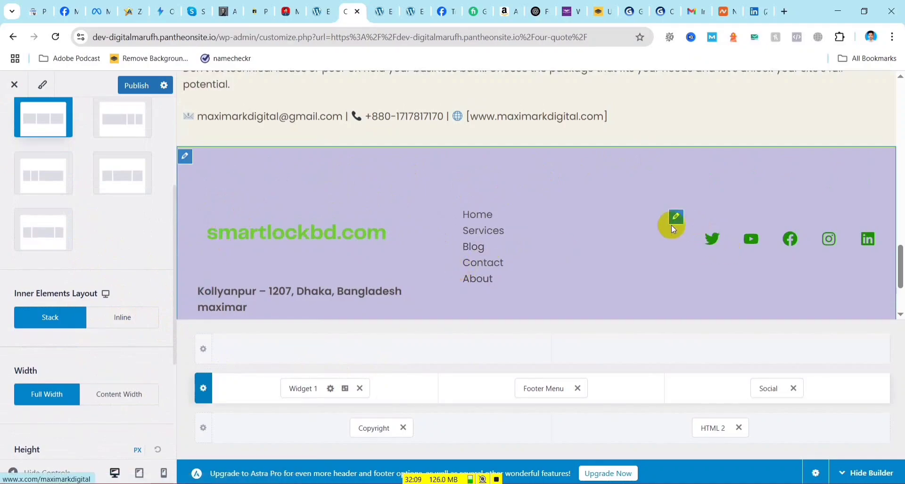
- Open the footer's Social Icons settings and add Widget 4 beside Social in the primary footer's third column
click(676, 218)
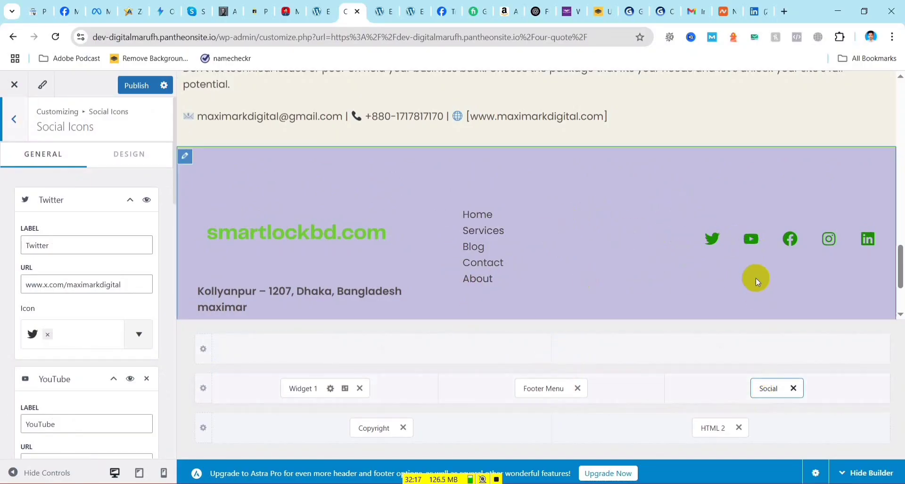
click(833, 394)
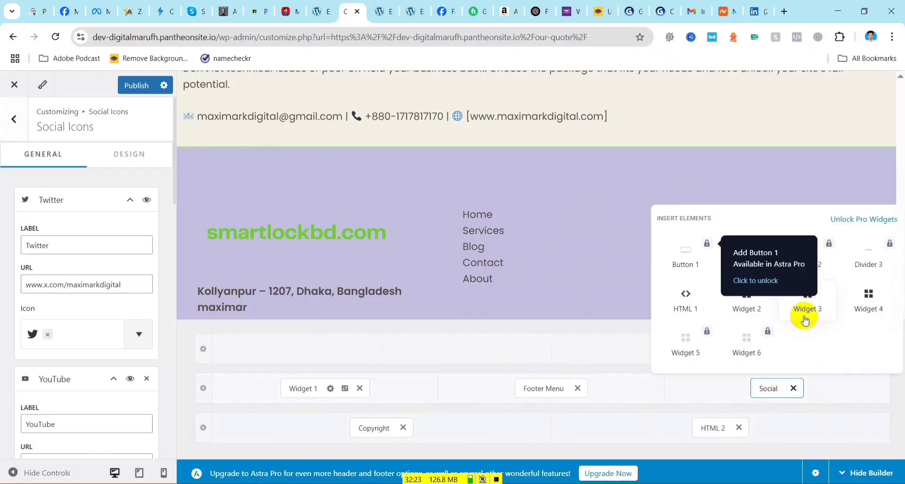
click(869, 304)
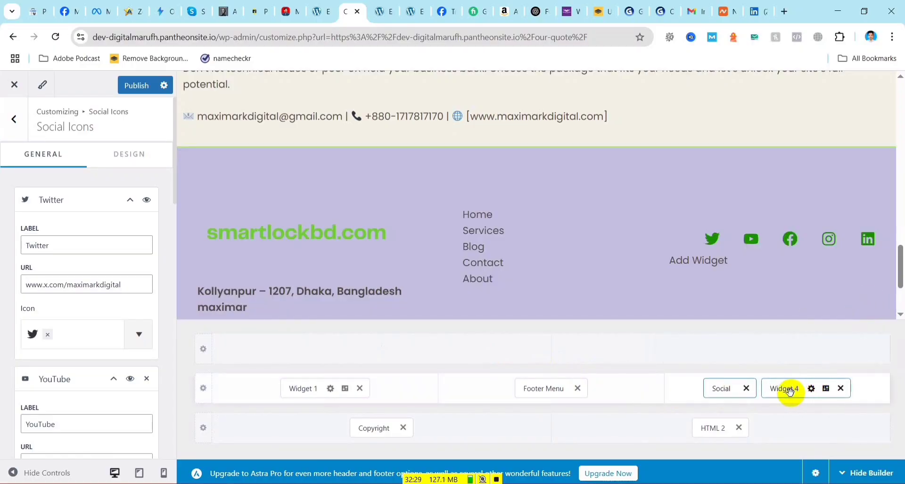
- Open Widget 4 for editing, search the blocks for "but", and insert a Buttons block
click(790, 391)
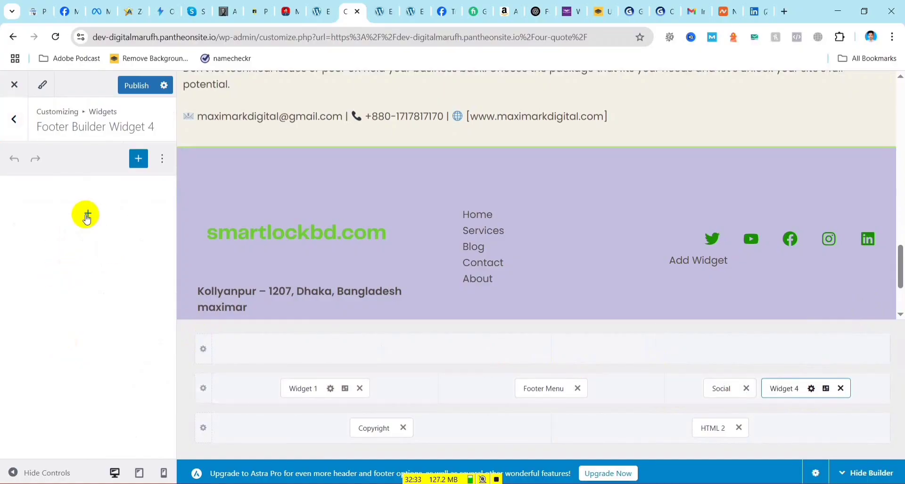
click(88, 214)
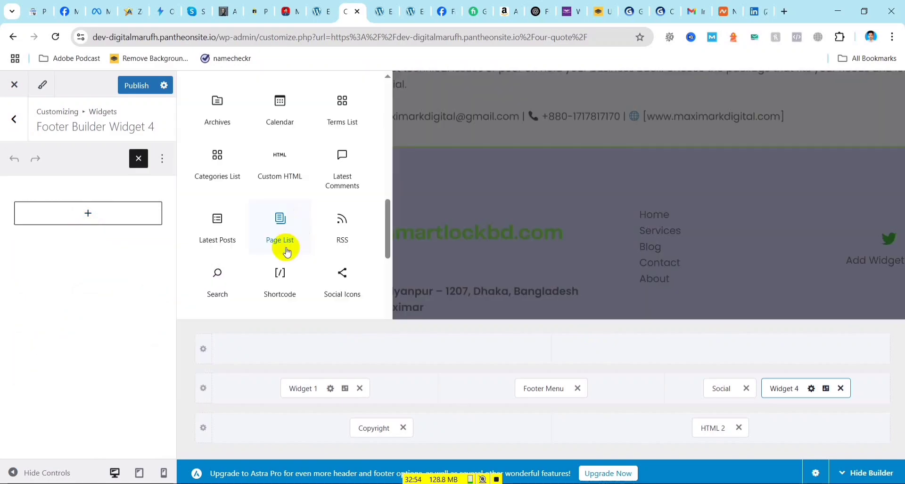
scroll(286, 252, up, 10)
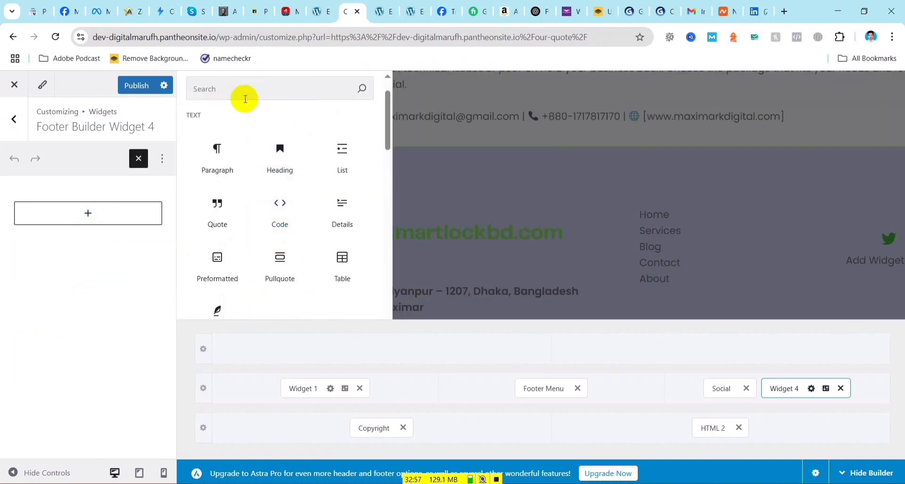
click(233, 87)
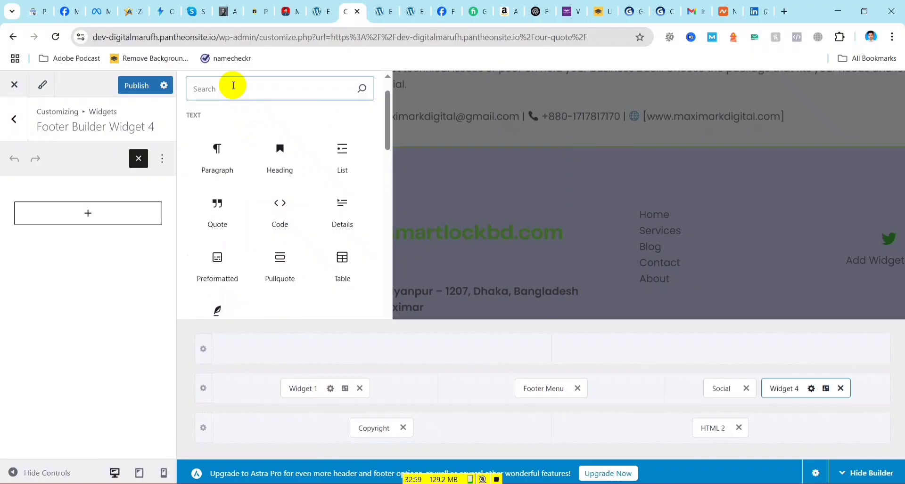
text(but)
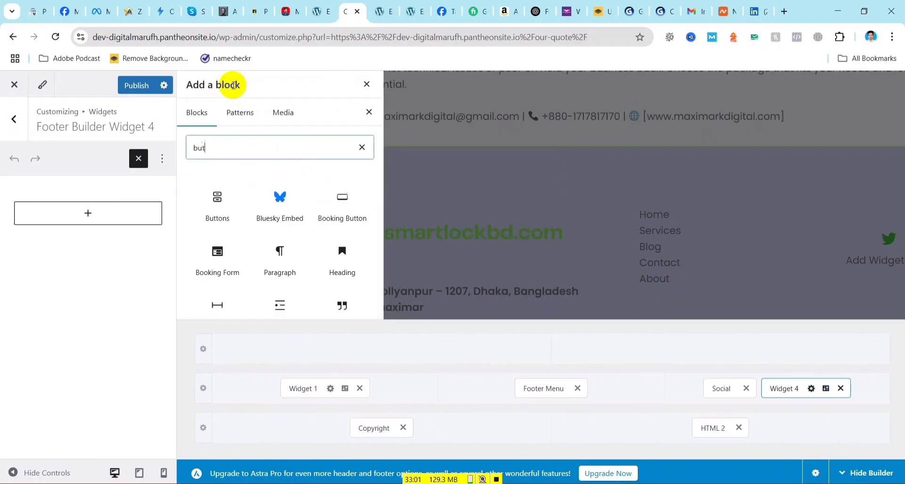
mouse_move(217, 203)
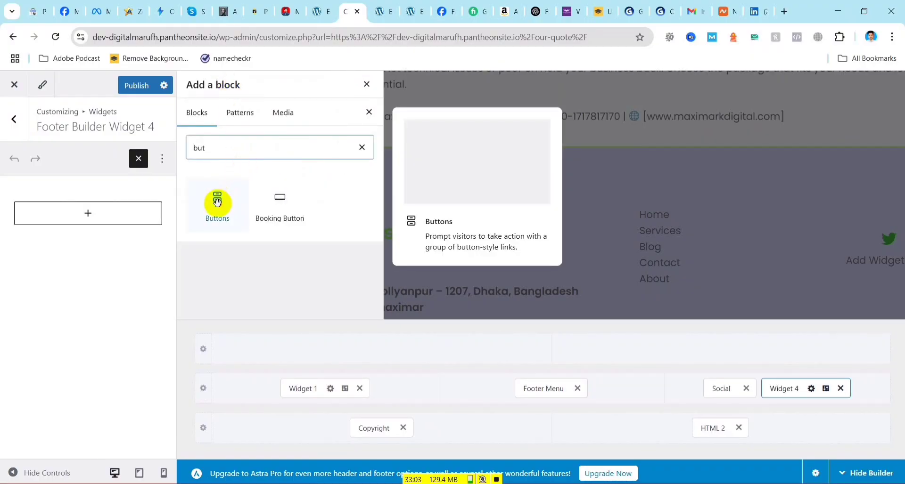
click(218, 206)
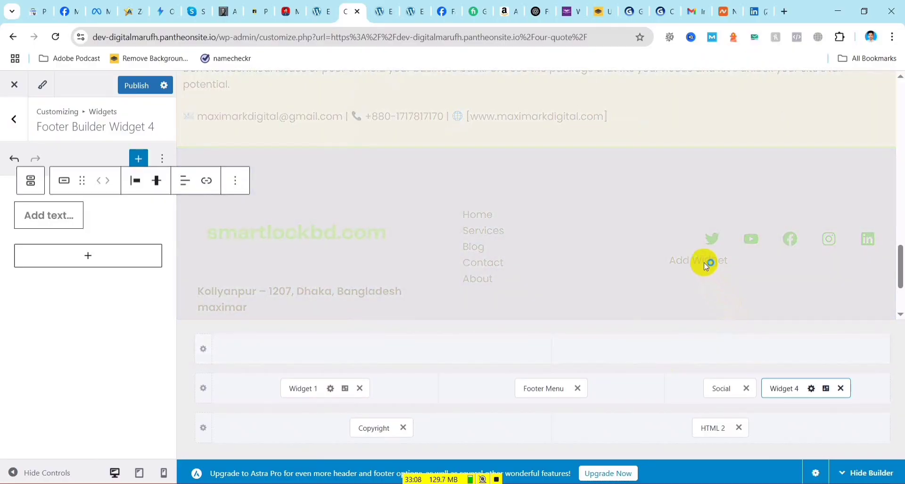
- Label the new button in Widget 4 "Visit Channel"
click(49, 217)
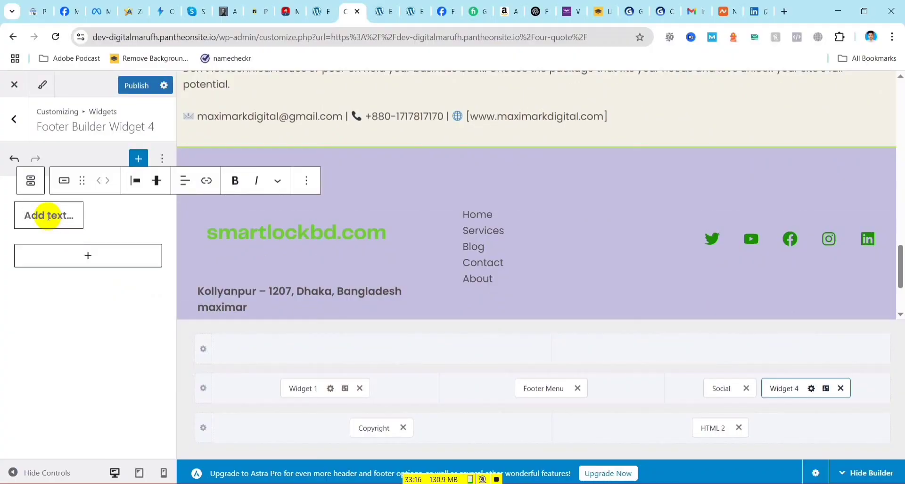
text(Visit)
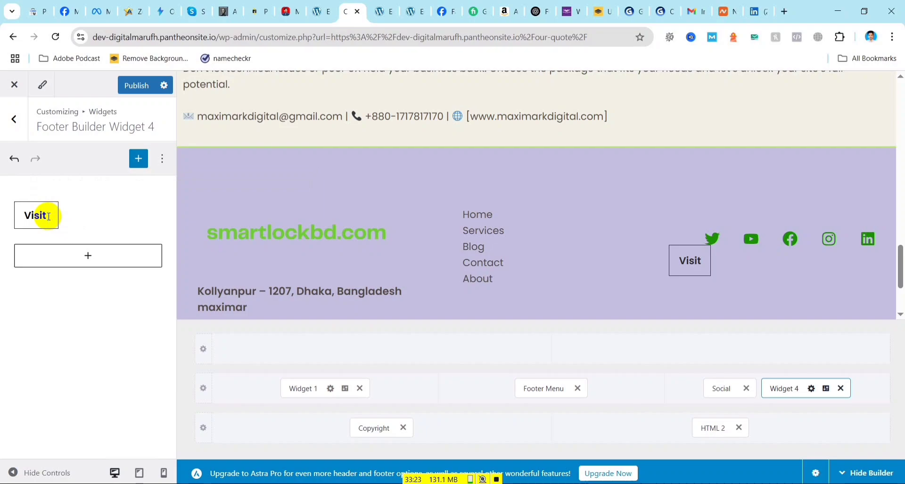
text(Channe)
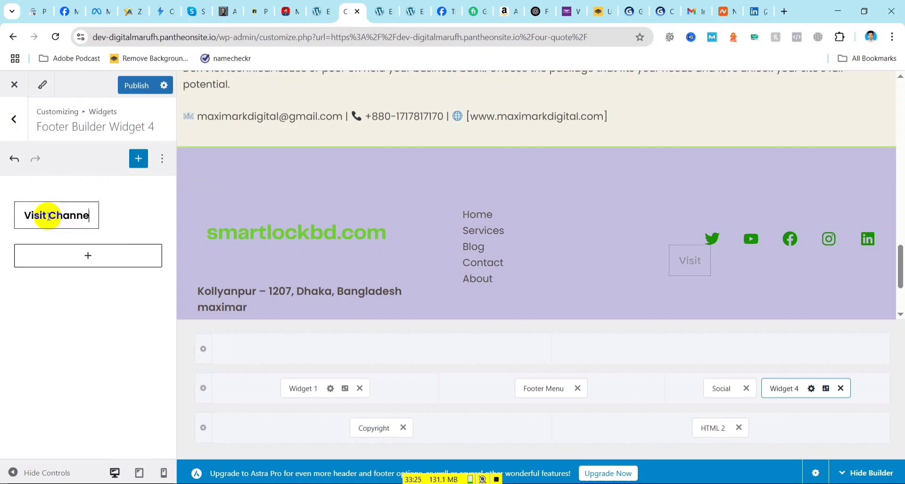
text(l)
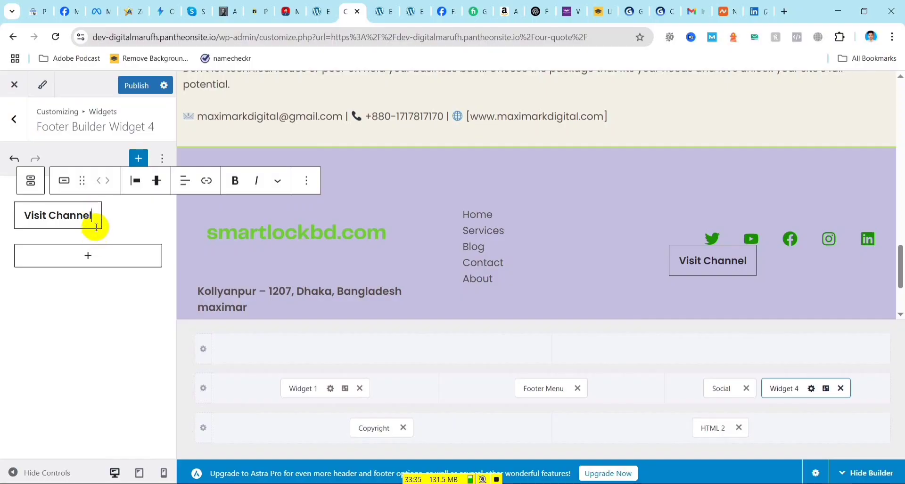
drag(93, 217, 15, 224)
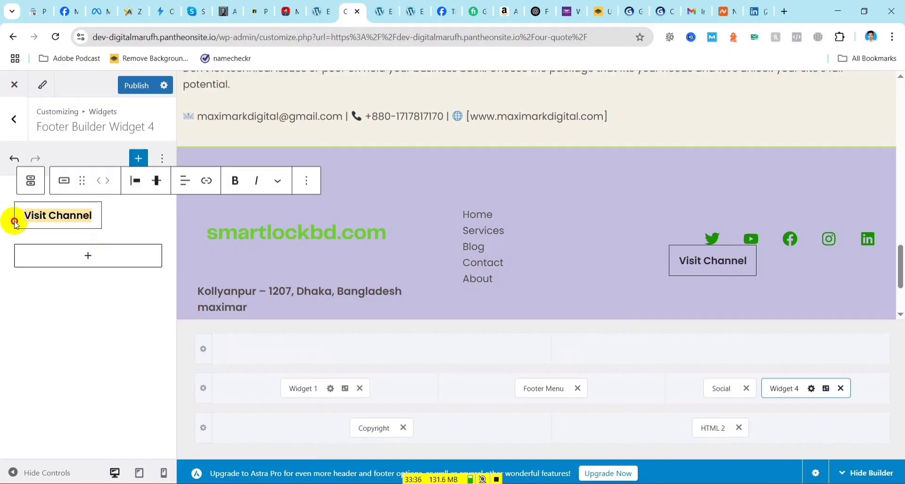
click(207, 184)
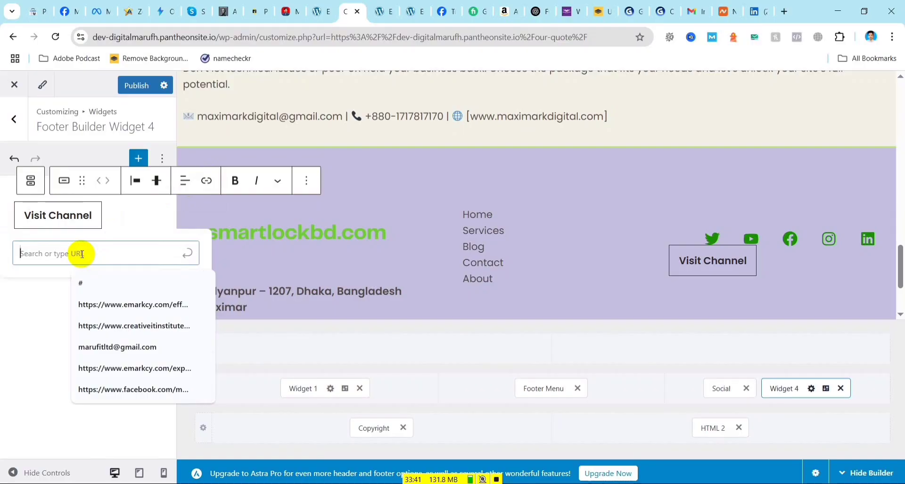
text(www)
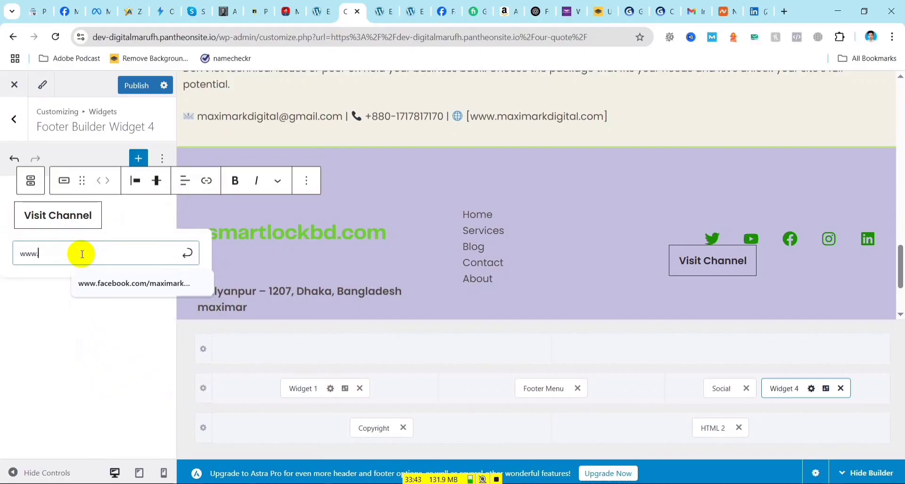
text(.yout)
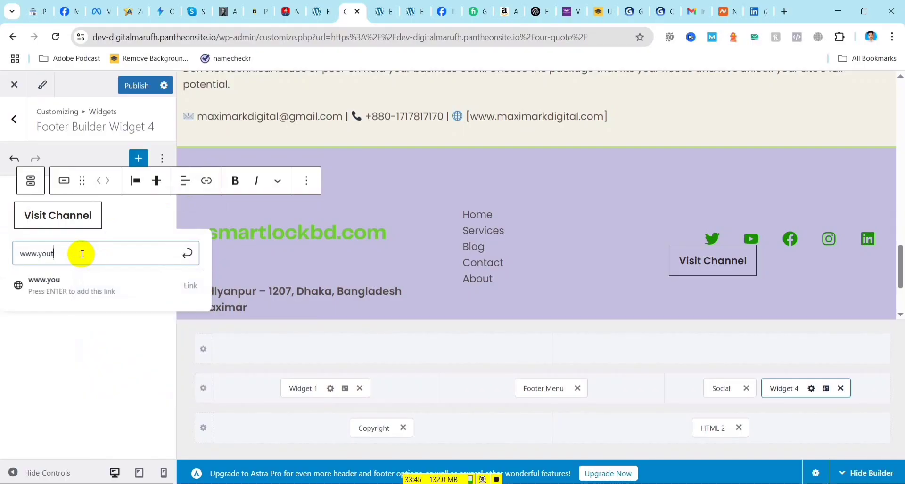
text(ube.c)
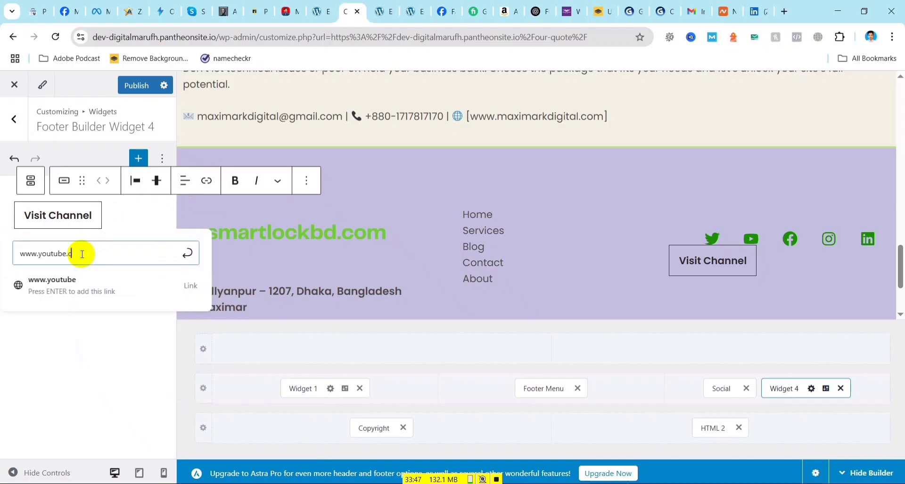
text(o)
key(BackSpace)
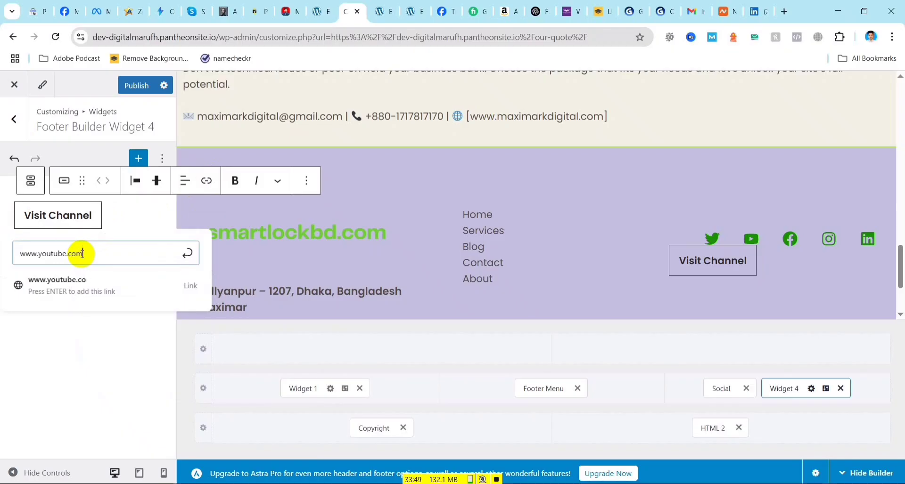
text(/@maxi)
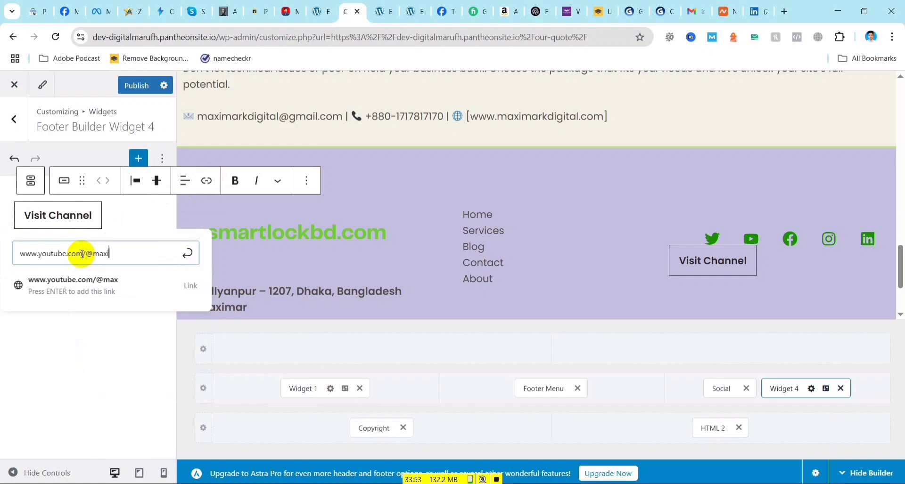
text(markdigital)
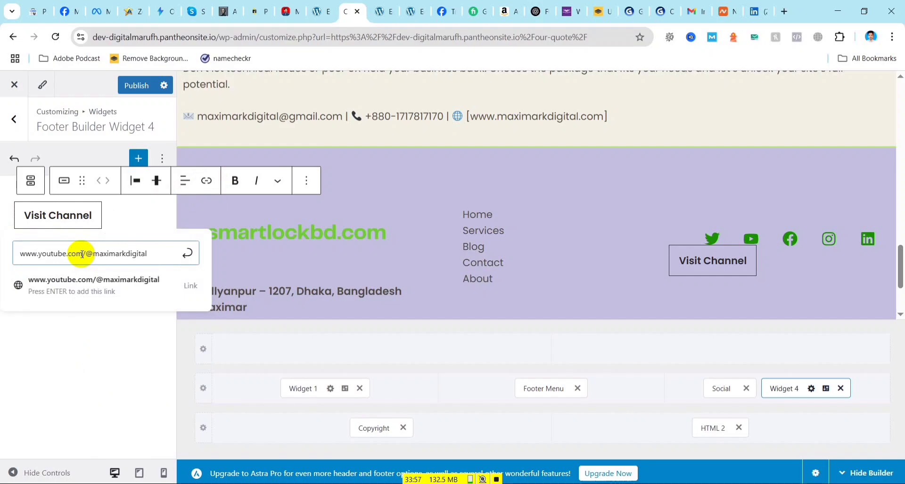
click(188, 255)
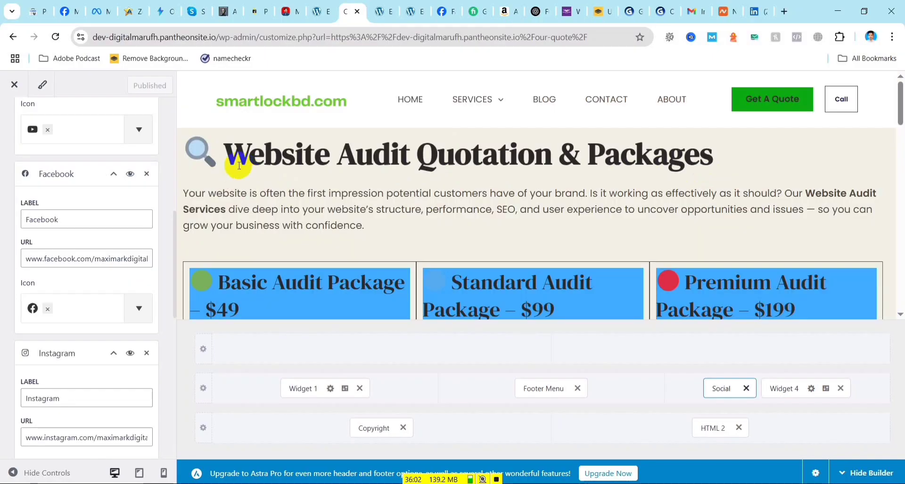
drag(239, 166, 385, 193)
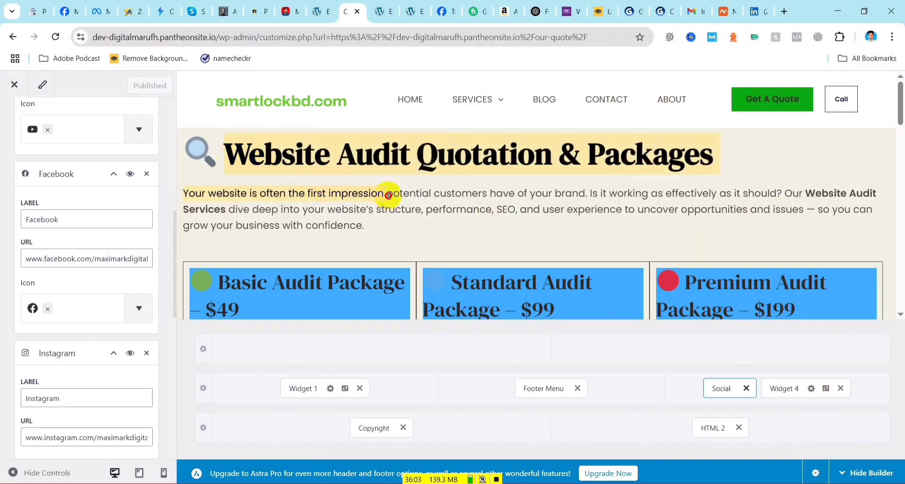
click(431, 208)
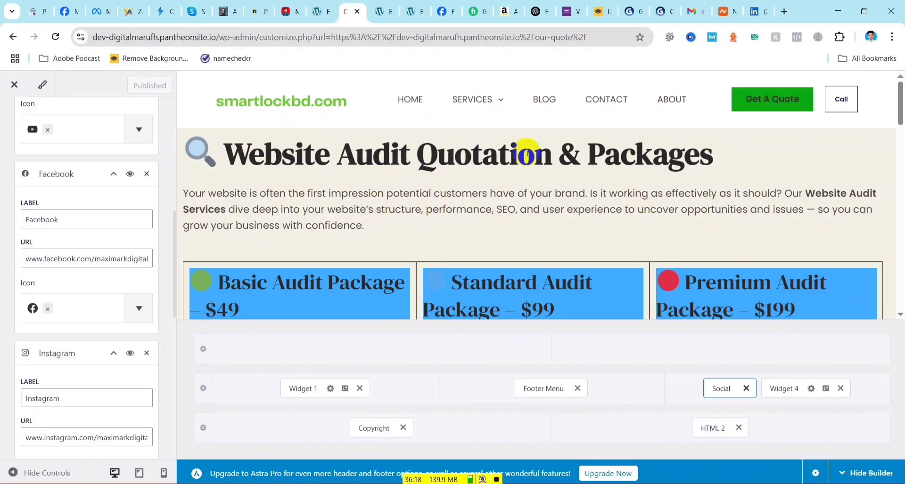
drag(222, 151, 697, 158)
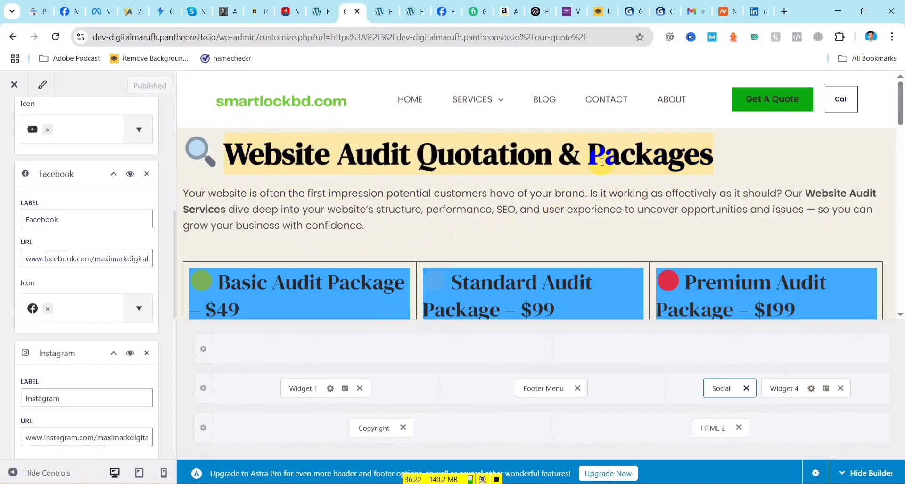